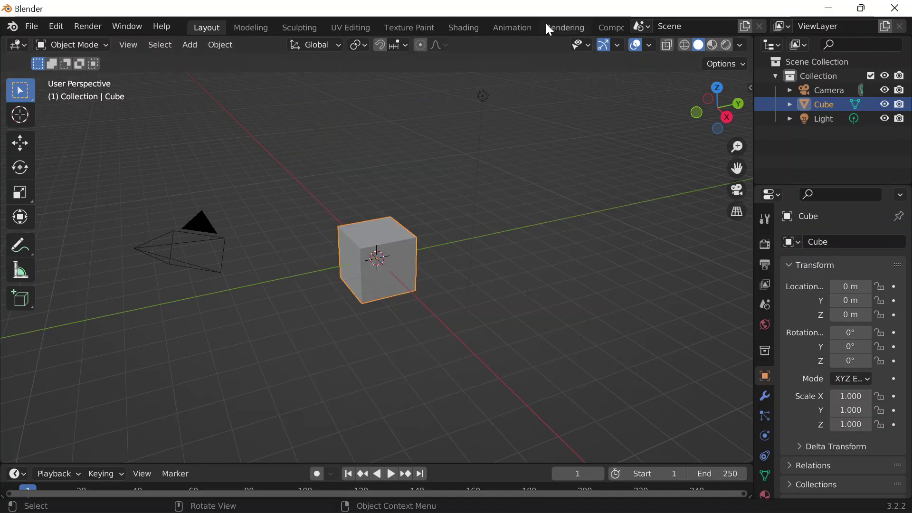
In the Geometry Nodes workspace, collapse the spreadsheet and create a new node tree for the cube
left_click(540, 29)
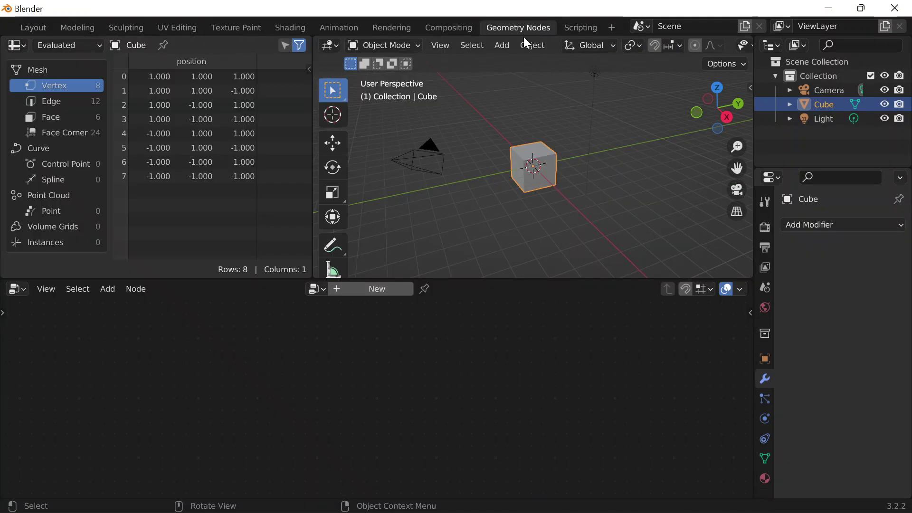
left_click_drag(312, 56, 7, 57)
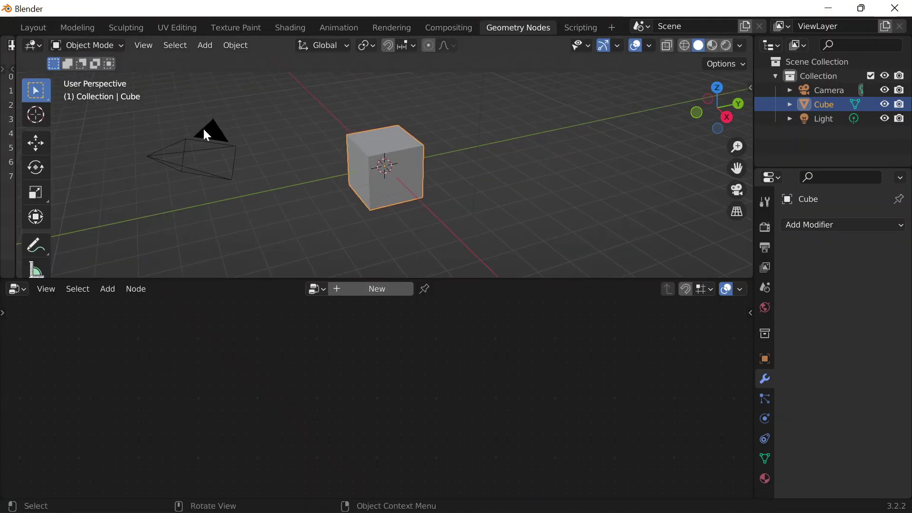
scroll(277, 153, "up", 4)
left_click(373, 290)
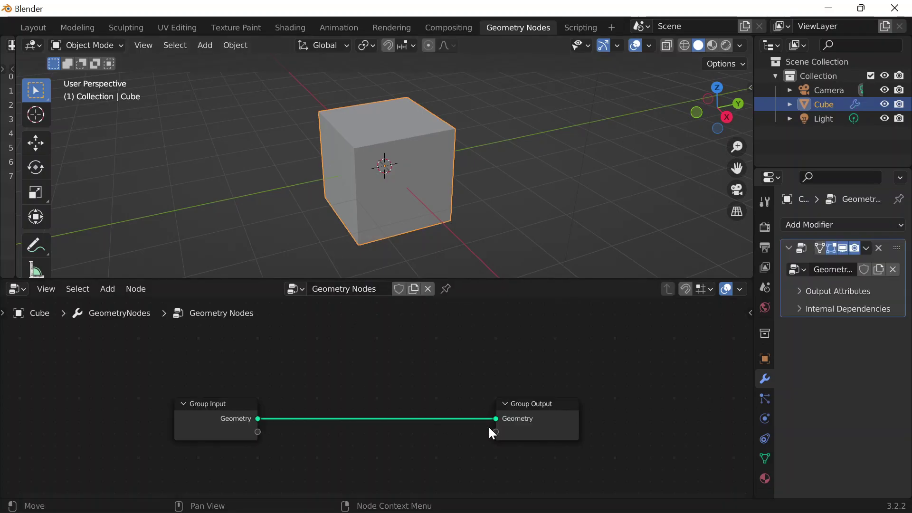
scroll(332, 434, "up", 2)
scroll(385, 395, "up", 2)
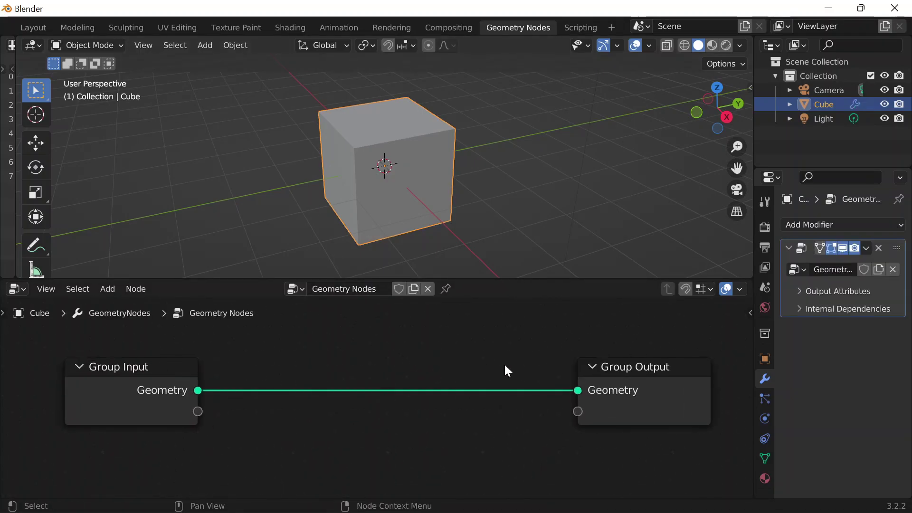
Replace the cube input with a String to Curves node wired into Group Output
left_click_drag(577, 390, 205, 394)
key("shift+a")
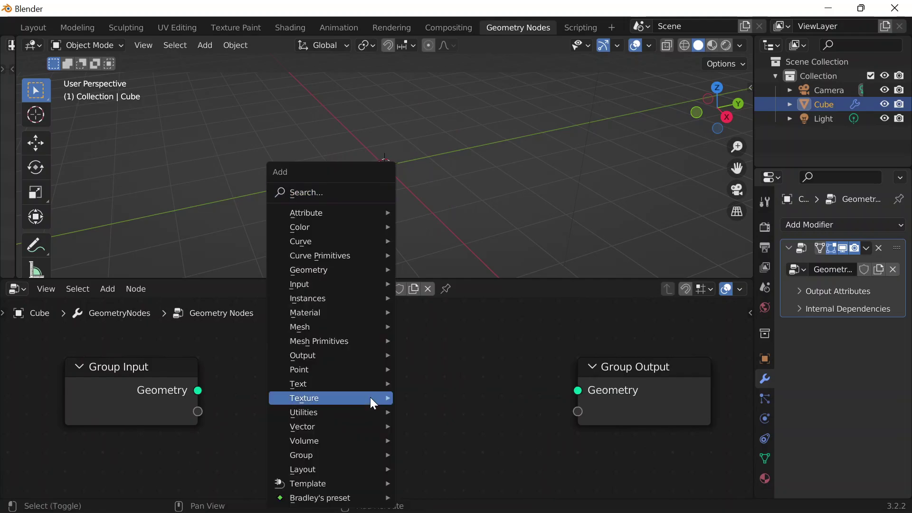
key("Return")
type("string to")
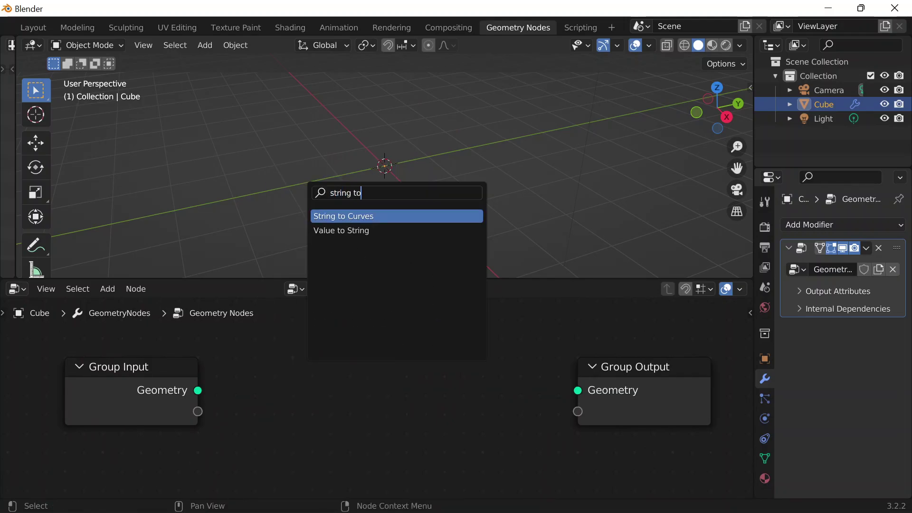
key("Return")
left_click(346, 354)
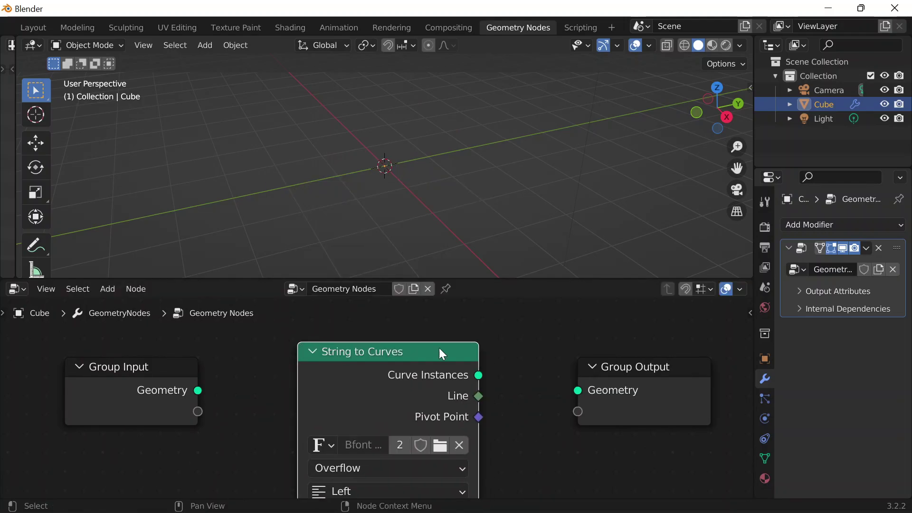
left_click_drag(590, 396, 650, 380)
Set the String to Curves text to BLENDER and frame the node chain
left_click_drag(417, 386, 411, 350)
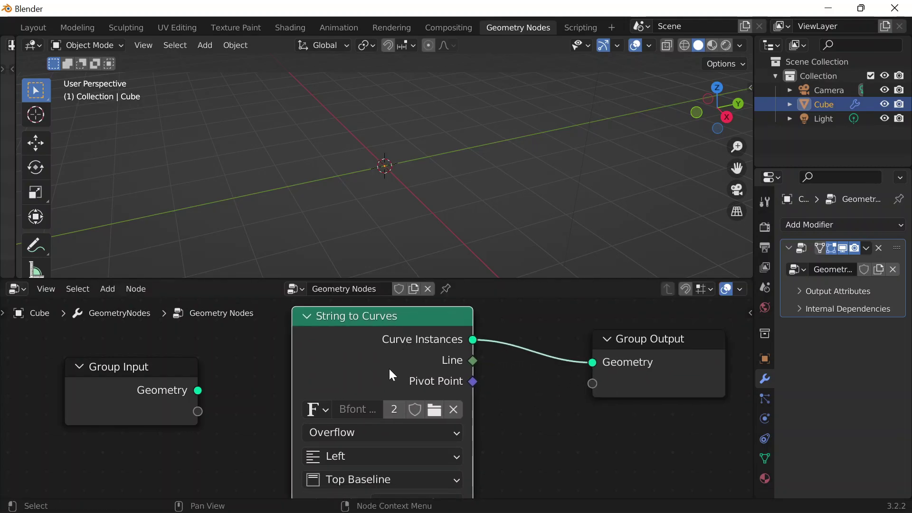
middle_click_drag(526, 438, 532, 267)
scroll(491, 497, "up", 7)
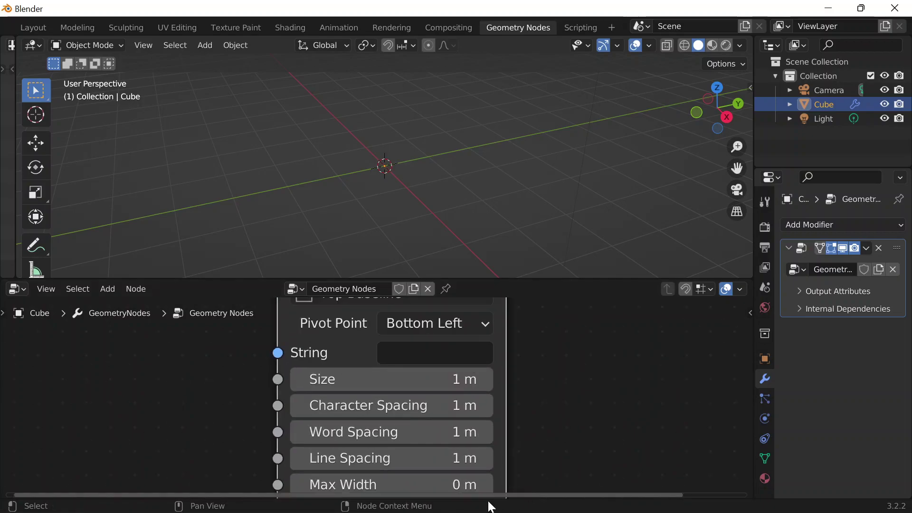
double_click(442, 332)
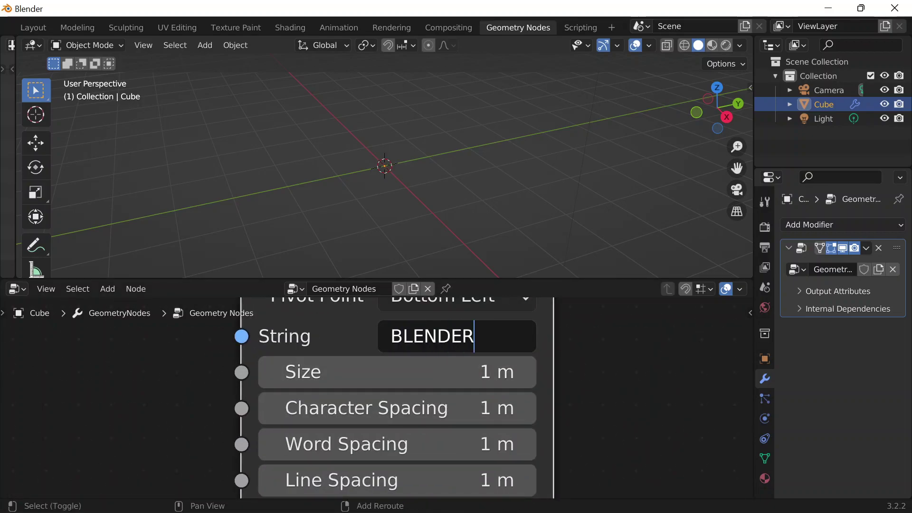
key("Return")
middle_click_drag(426, 236, 469, 242)
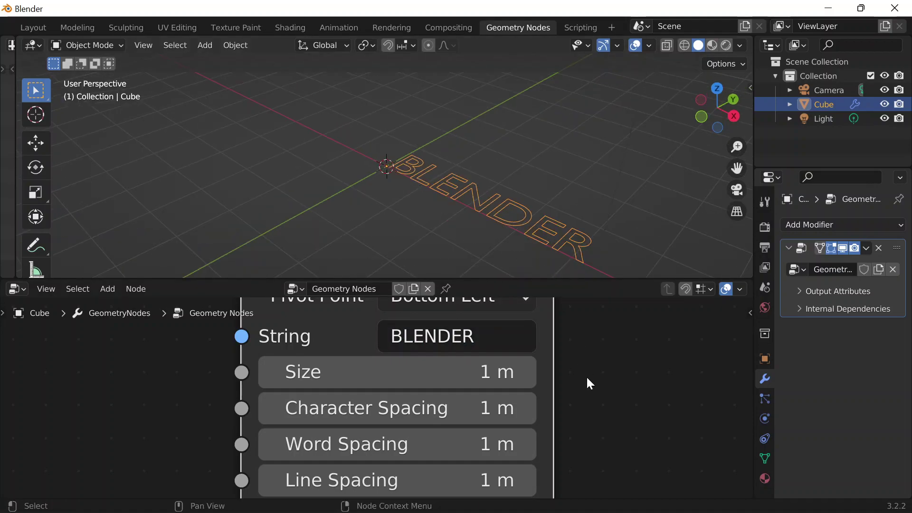
scroll(590, 367, "down", 8)
middle_click_drag(513, 385, 432, 509)
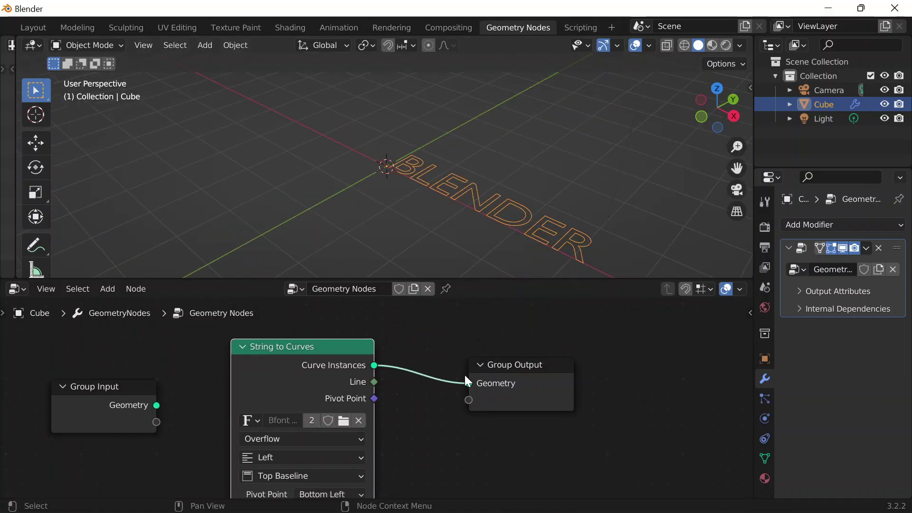
Insert a Transform node before Group Output with Rotation X set to 90°
key("shift+a")
left_click(423, 192)
type("tran")
key("Return")
left_click(474, 385)
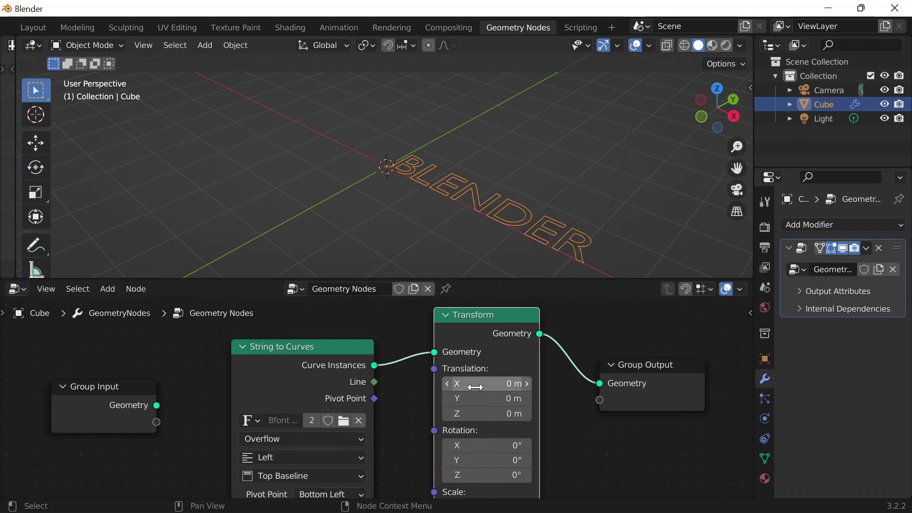
left_click(474, 445)
type("90")
key("Return")
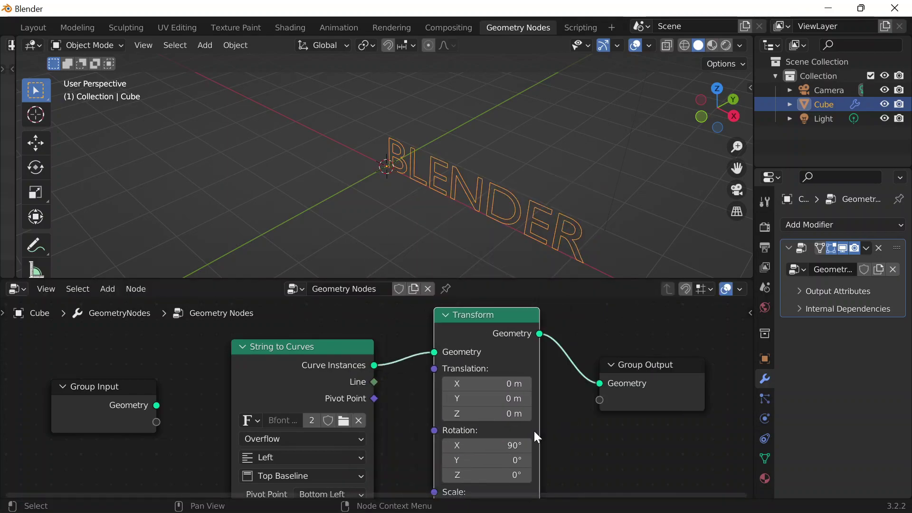
Inspect the upright text and move Group Output right to make room for another node
middle_click_drag(383, 175, 430, 177)
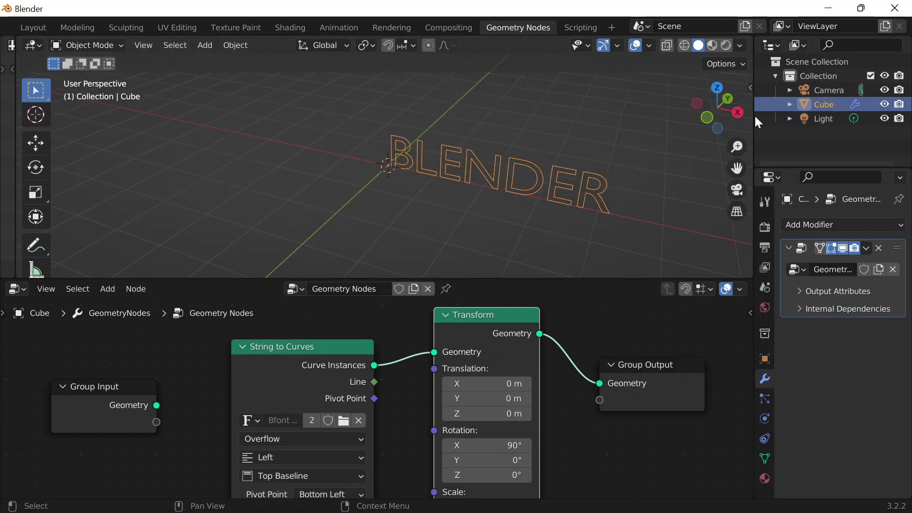
middle_click_drag(577, 358, 441, 322)
middle_click_drag(537, 214, 502, 224)
scroll(502, 224, "up", 5)
scroll(528, 317, "down", 5)
middle_click_drag(528, 317, 504, 336, "shift")
scroll(494, 347, "up", 4)
left_click_drag(476, 361, 581, 329)
key("shift+a")
left_click(465, 192)
Insert a Fill Curve node after Transform, set to N-gons
type("fil")
key("Return")
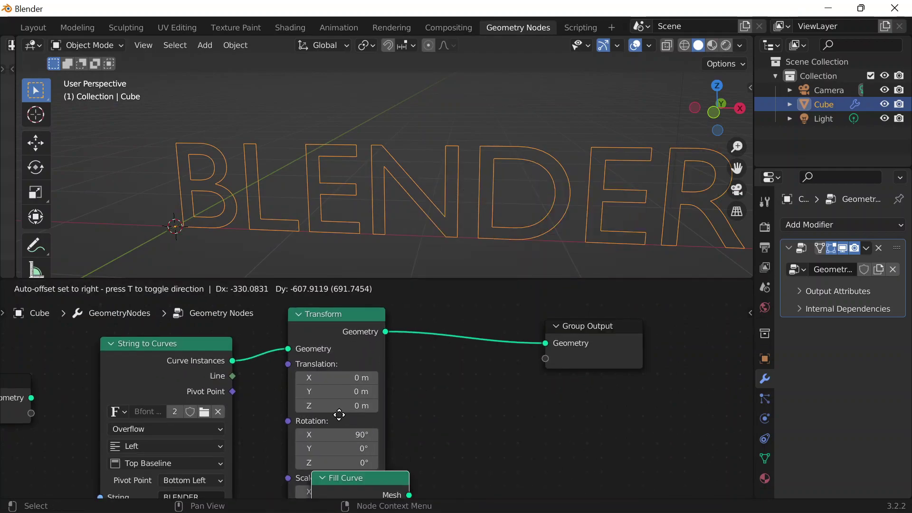
left_click(457, 319)
middle_click_drag(458, 320, 455, 405)
left_click(523, 398)
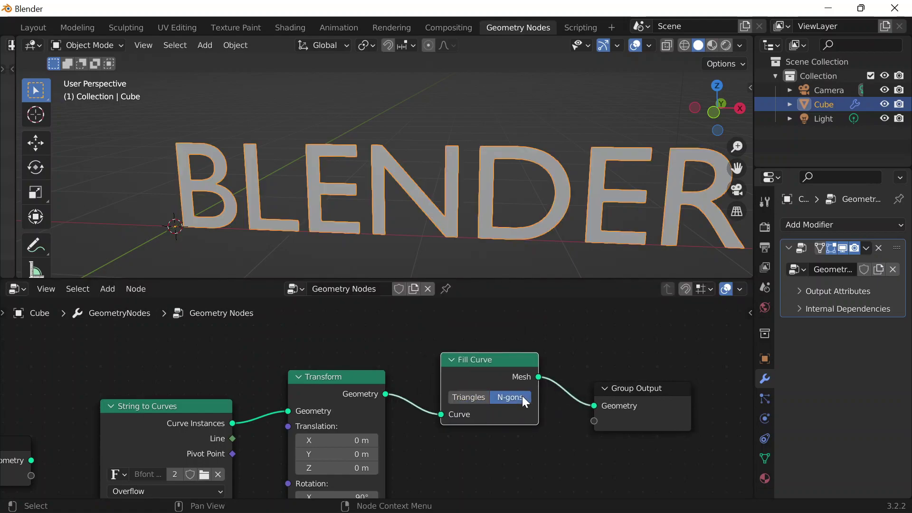
middle_click_drag(540, 429, 451, 423, "shift")
scroll(435, 423, "up", 1)
middle_click_drag(589, 366, 540, 361, "shift")
scroll(502, 192, "down", 2)
middle_click_drag(502, 208, 459, 203, "shift")
scroll(531, 354, "up", 1)
Add an Extrude Mesh node after Fill Curve with Offset Scale 0.1
key("shift+a")
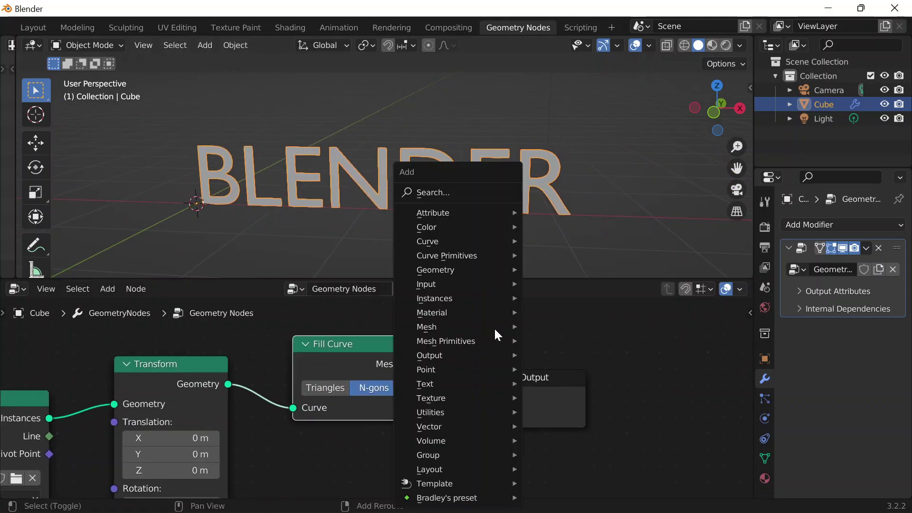
left_click(460, 192)
type("extru")
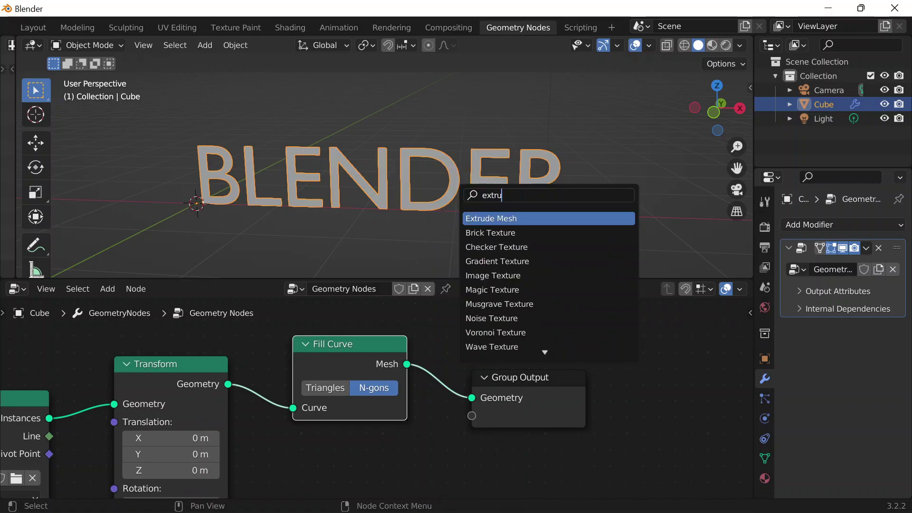
key("Return")
left_click(455, 345)
left_click(529, 447)
type("0.1")
key("Return")
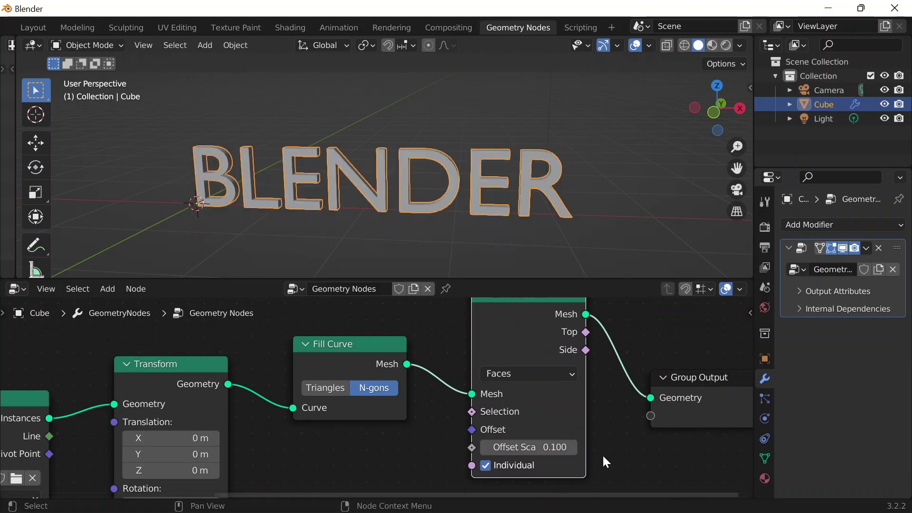
Deselect the cube and orbit behind the text to inspect the extruded letters
scroll(605, 179, "down", 1)
left_click(645, 203)
middle_click_drag(645, 203, 455, 203)
scroll(455, 203, "up", 3)
scroll(455, 203, "down", 3)
scroll(588, 344, "up", 1)
middle_click_drag(589, 346, 409, 386, "shift")
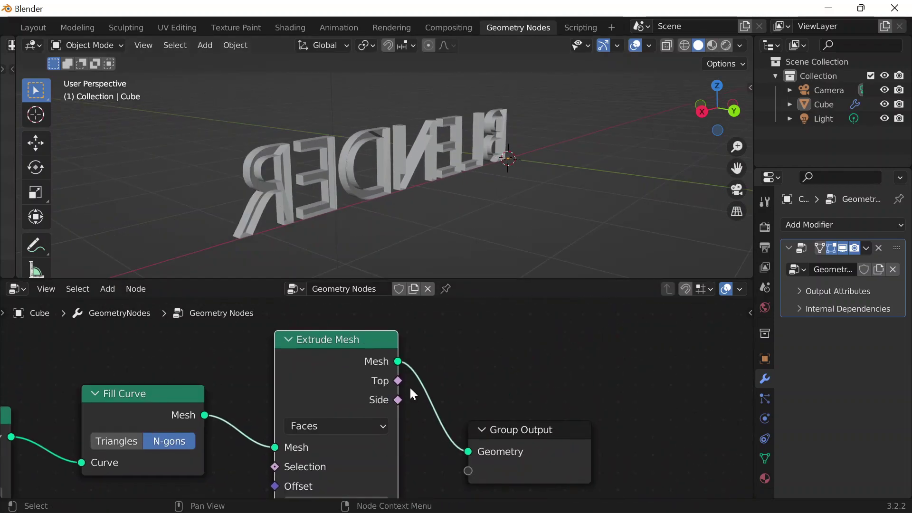
Add Join Geometry before Group Output and also feed Fill Curve's mesh into it
key("shift+a")
left_click(413, 193)
type("join g")
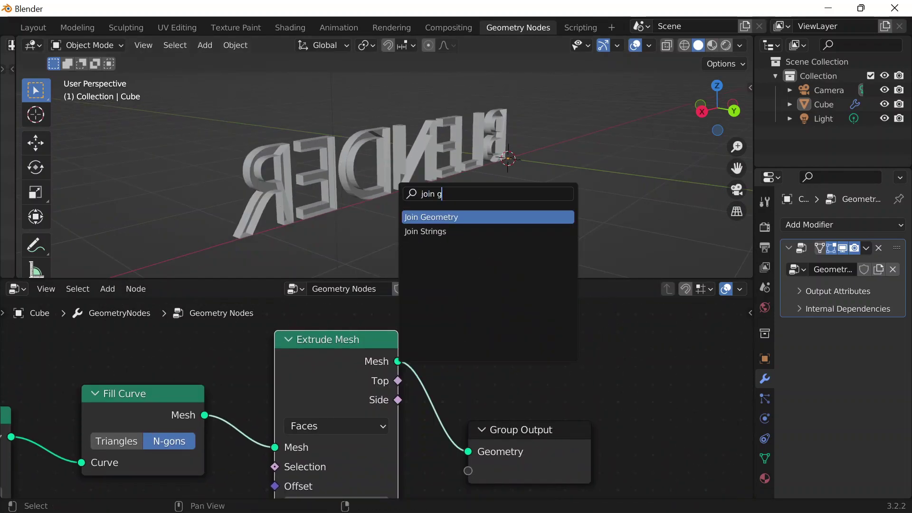
key("Return")
left_click(473, 373)
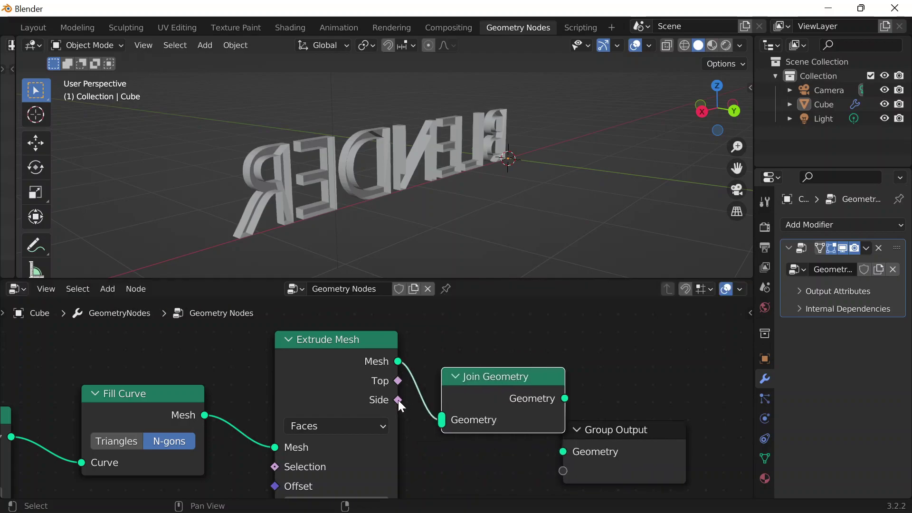
left_click_drag(205, 416, 471, 421)
left_click_drag(502, 396, 508, 417)
Orbit until BLENDER reads correctly and pan the node graph to show the whole chain
middle_click_drag(480, 202, 663, 194)
scroll(660, 194, "down", 2)
middle_click_drag(562, 377, 751, 372, "shift")
middle_click_drag(197, 427, 297, 336, "shift")
scroll(461, 376, "up", 4)
middle_click_drag(513, 448, 521, 397, "shift")
mouse_move(591, 512)
left_click(555, 499)
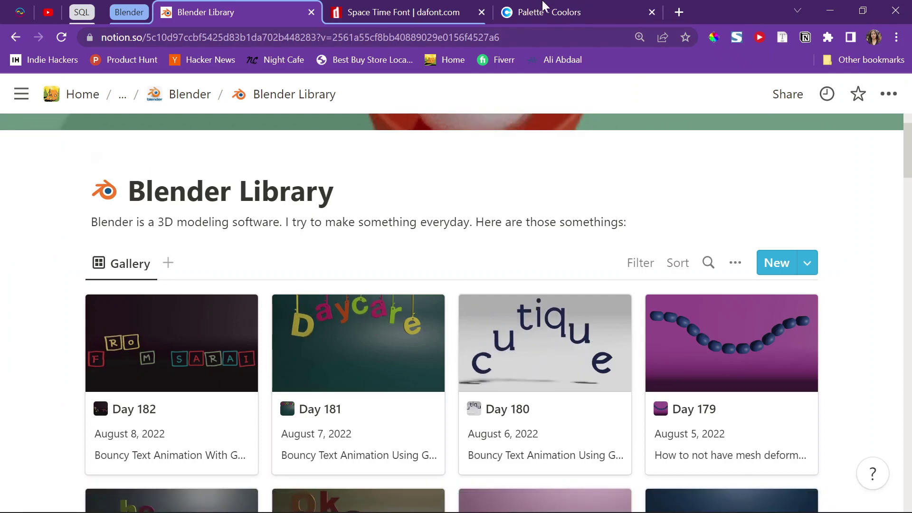
key("ctrl+Tab")
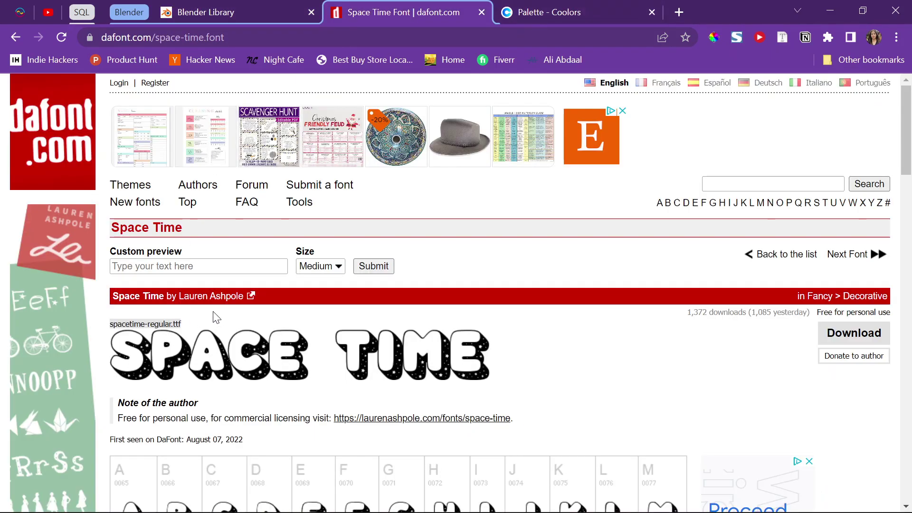
scroll(219, 317, "down", 3)
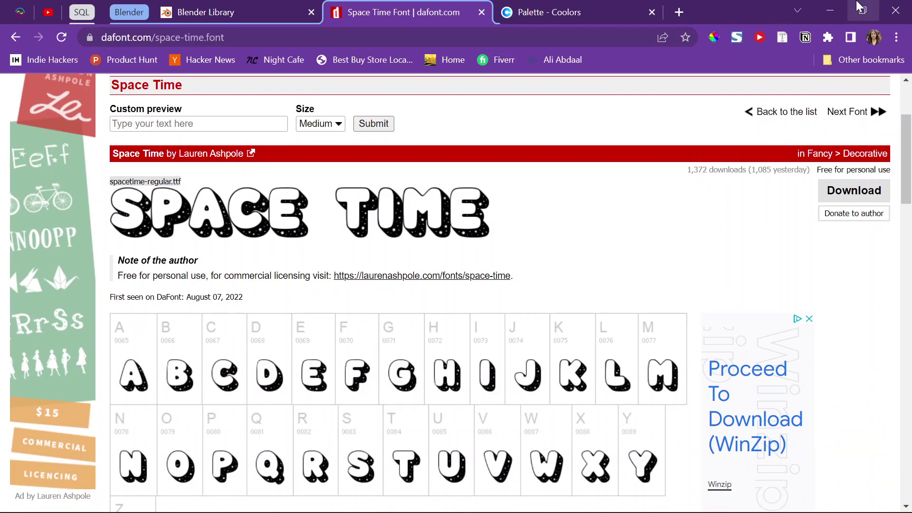
left_click(832, 7)
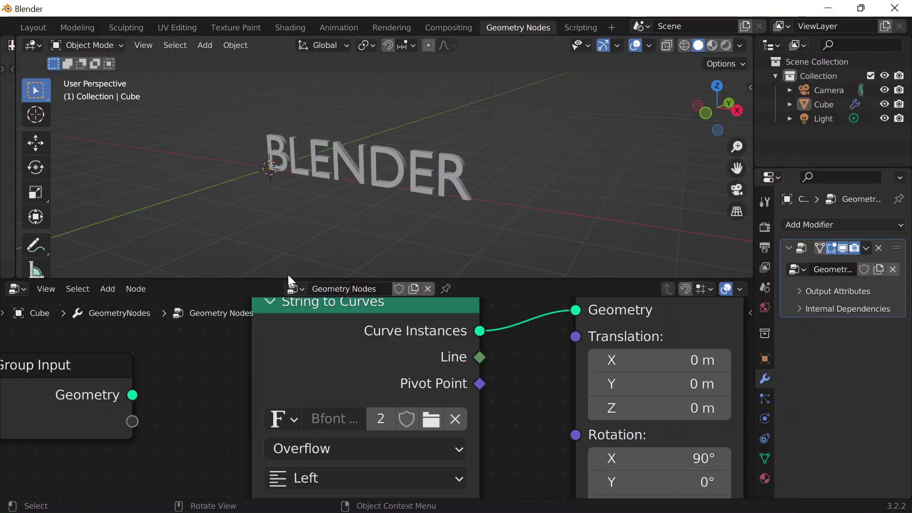
Load Space Time Regular from Desktop/fonts as the String to Curves font
left_click(438, 417)
left_click(160, 172)
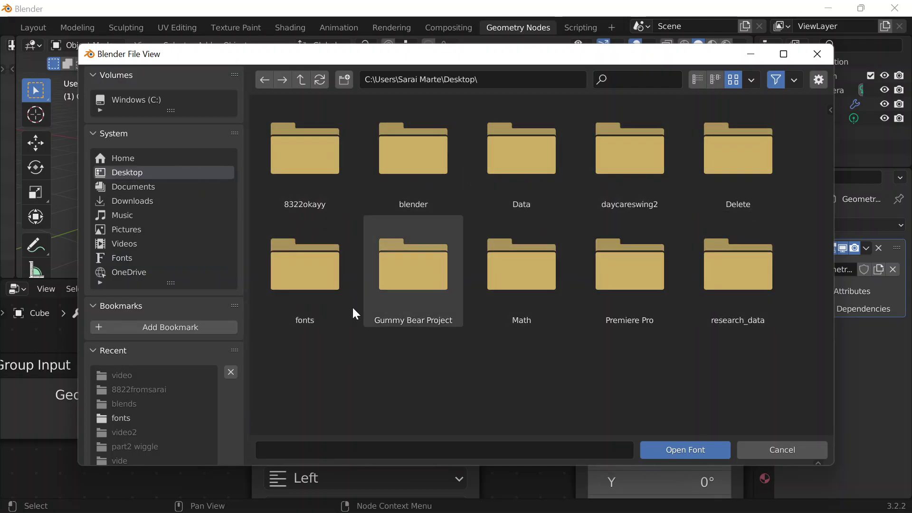
double_click(292, 292)
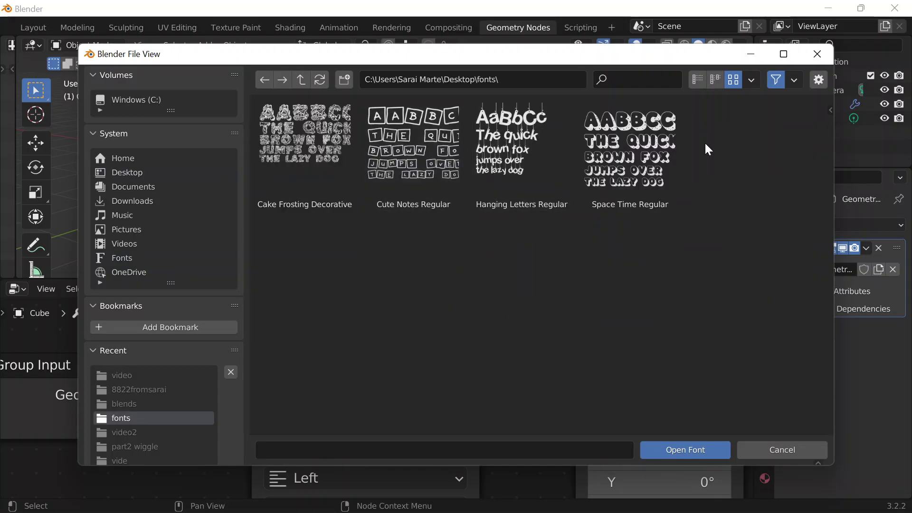
double_click(651, 150)
middle_click_drag(427, 223, 590, 204)
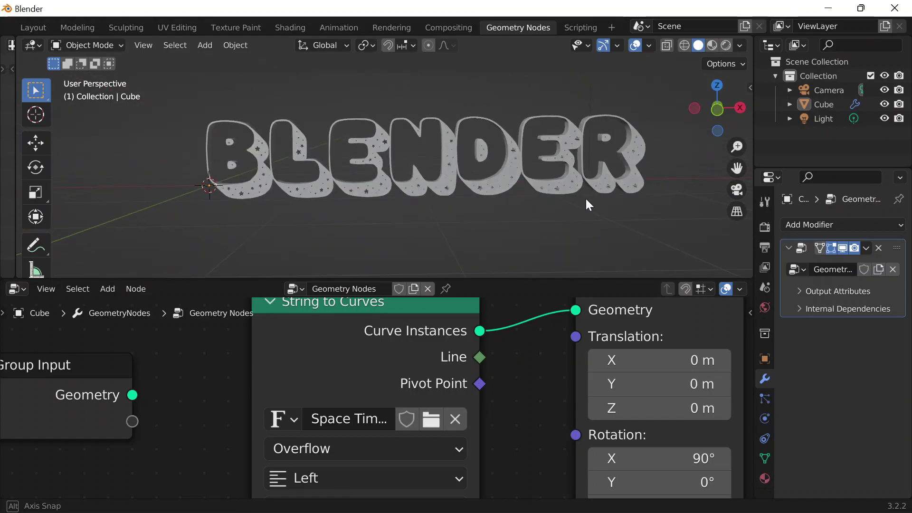
Add a Set Material node between Join Geometry and Group Output using the material 'Material'
scroll(574, 209, "down", 2)
scroll(525, 339, "down", 8)
middle_click_drag(586, 346, 233, 377, "shift")
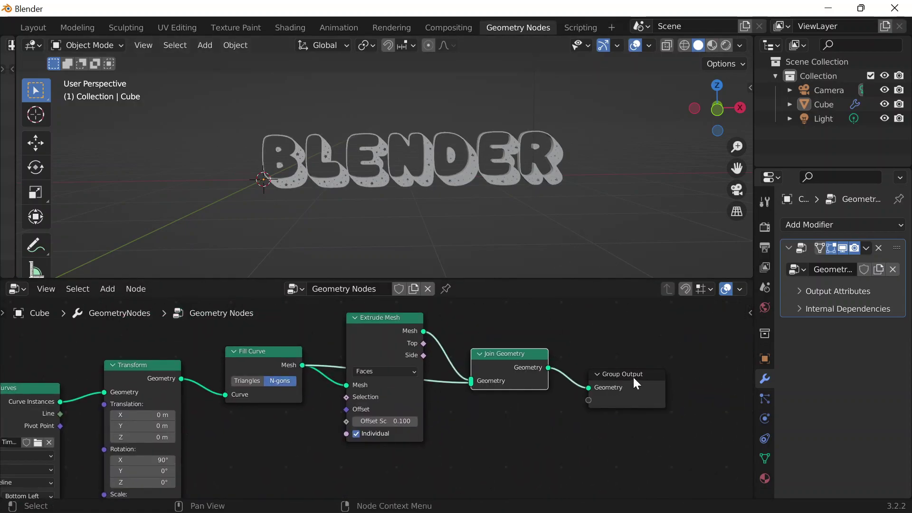
left_click_drag(634, 378, 695, 355)
key("shift+a")
left_click(566, 192)
type("set mat")
key("Return")
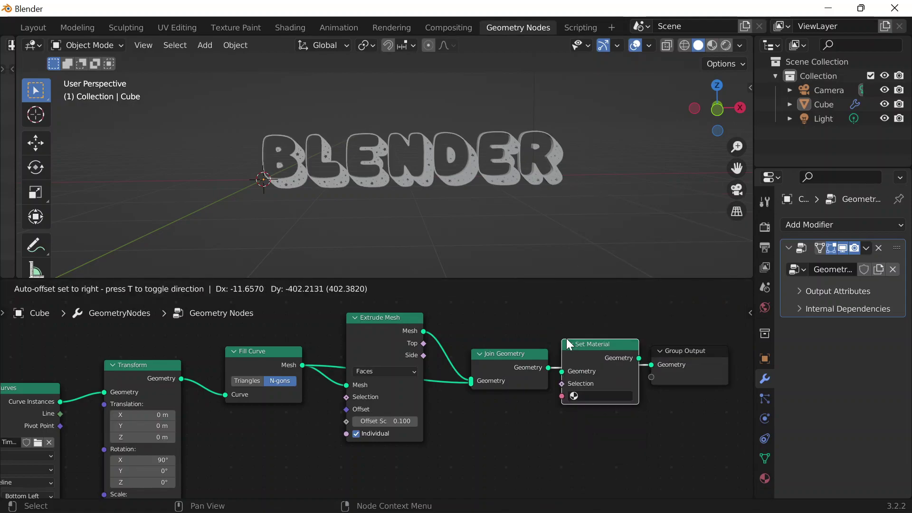
left_click(638, 404)
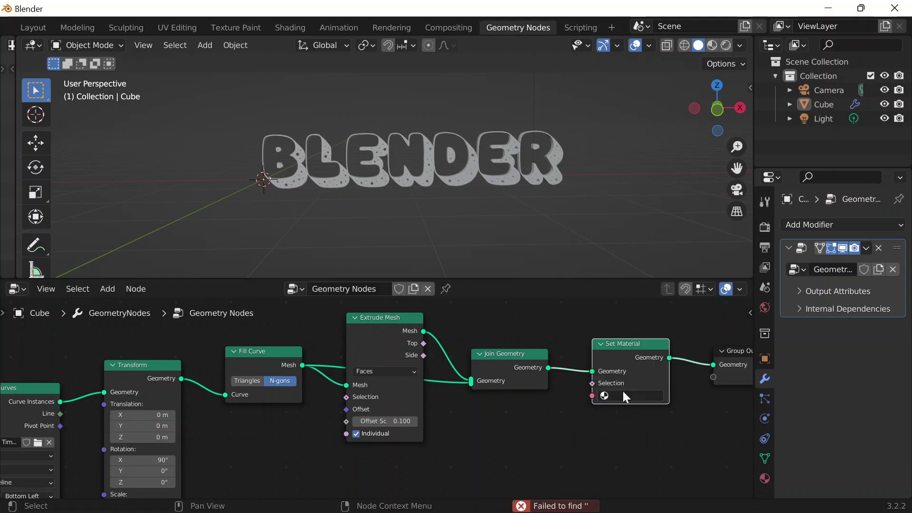
left_click(623, 396)
key("Return")
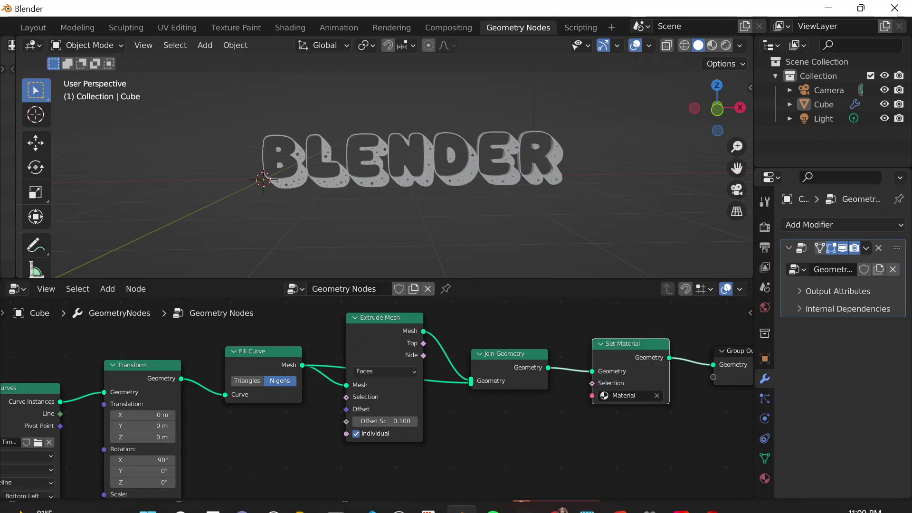
Pause the OBS recording, minimize OBS, and switch Blender to the Shading workspace
mouse_move(444, 500)
left_click(407, 504)
left_click(901, 399)
left_click(829, 8)
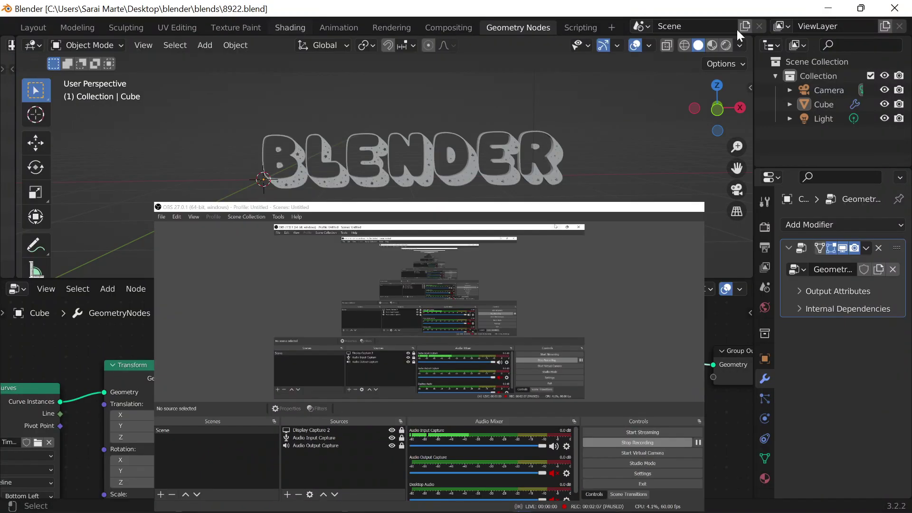
left_click(281, 26)
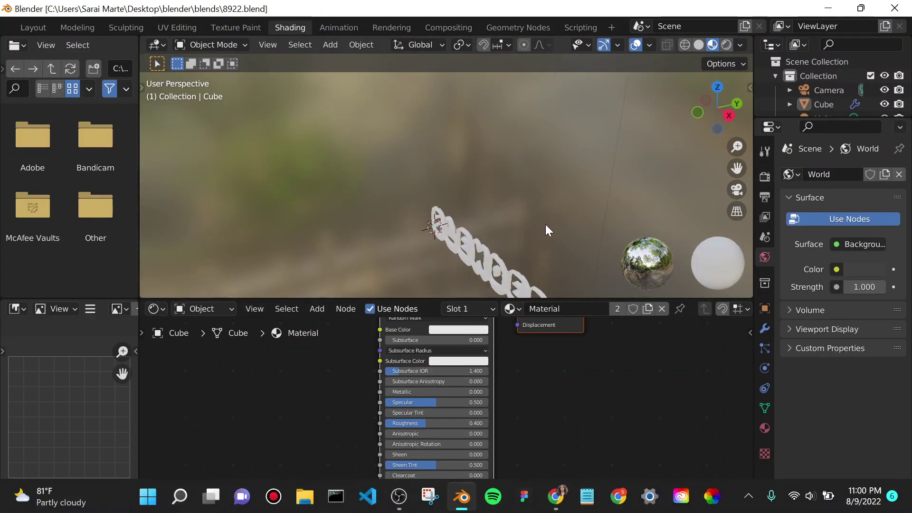
Select all and frame the BLENDER text and its material nodes
key("a")
middle_click_drag(559, 212, 534, 178)
scroll(563, 343, "up", 1)
middle_click_drag(562, 344, 574, 422, "shift")
scroll(566, 405, "up", 10)
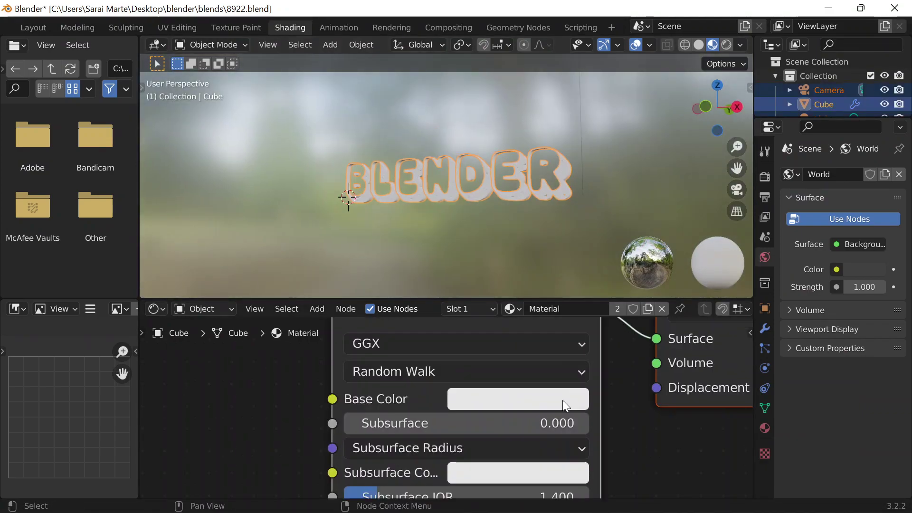
scroll(571, 406, "down", 7)
middle_click_drag(646, 374, 649, 422, "shift")
scroll(642, 388, "up", 1)
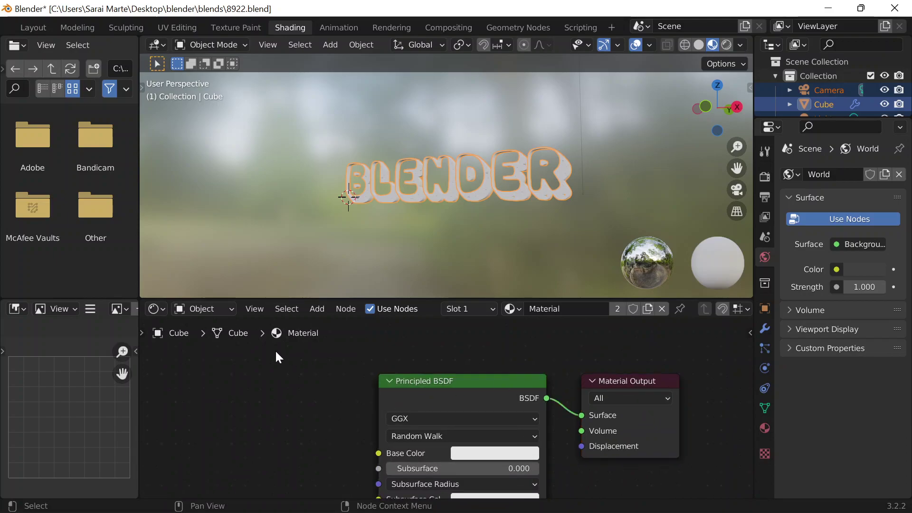
Add a ColorRamp node to the material
key("shift+a")
left_click(259, 347)
type("color")
key("Return")
left_click(193, 383)
middle_click_drag(228, 357, 491, 337)
Add an Object Info node and link its Random output to the ColorRamp Fac
key("shift+a")
left_click(258, 333)
type("ob")
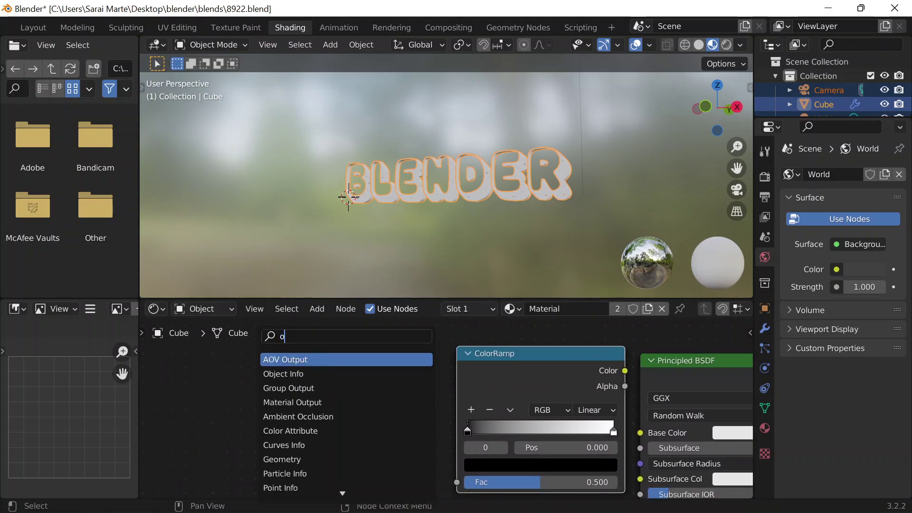
key("Return")
left_click(336, 341)
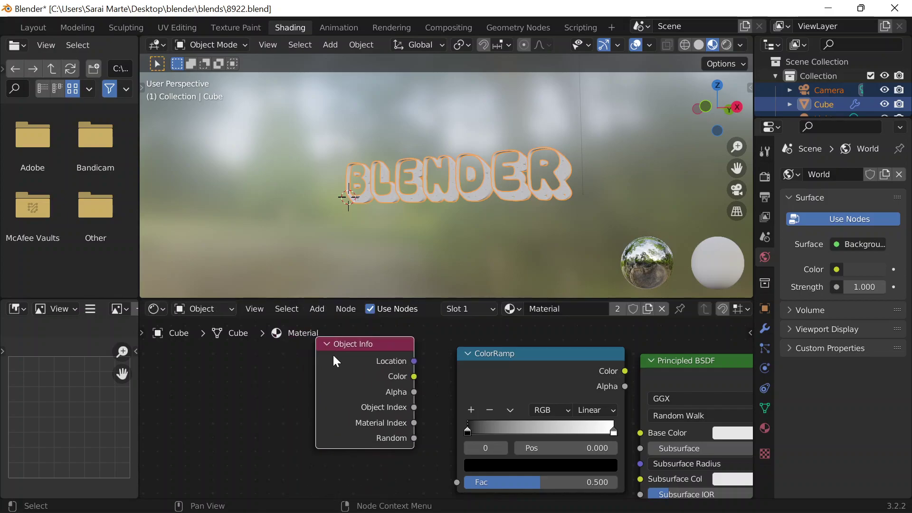
scroll(418, 392, "down", 3, "shift")
scroll(427, 395, "up", 1, "shift")
middle_click_drag(387, 394, 291, 381, "shift")
scroll(313, 384, "down", 1)
left_click_drag(314, 385, 367, 429)
Connect the ColorRamp Color output to the Principled BSDF Base Color
left_click_drag(235, 373, 229, 404)
scroll(405, 385, "down", 1)
middle_click_drag(347, 365, 277, 411)
scroll(285, 414, "up", 2)
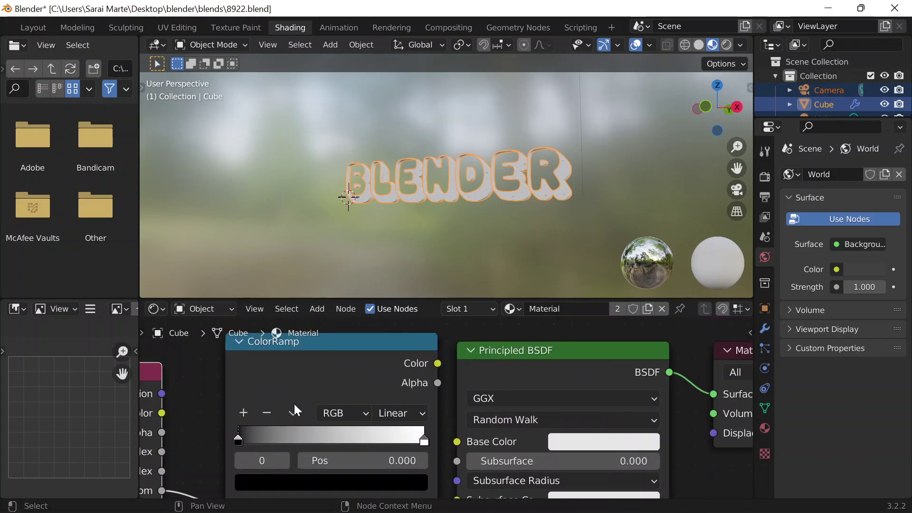
middle_click_drag(229, 385, 230, 400)
left_click_drag(439, 379, 459, 457)
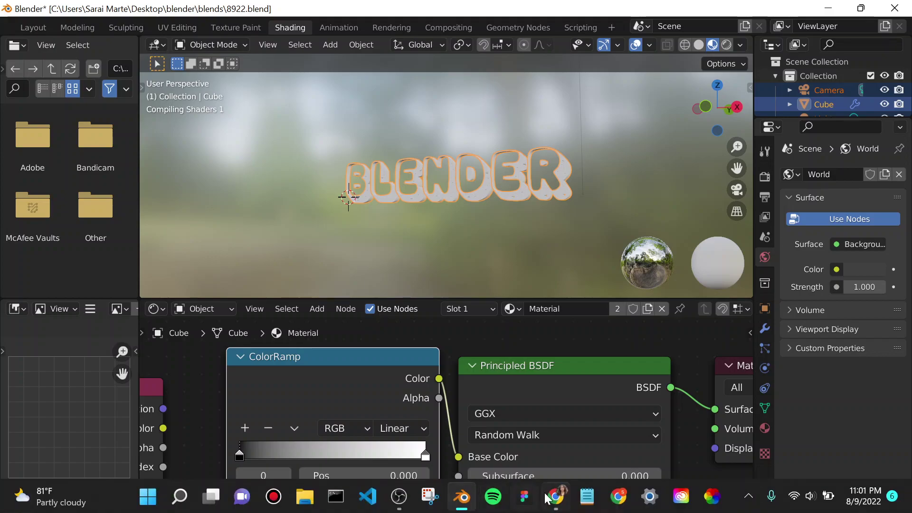
left_click(553, 497)
In the Coolors palette tab, copy the 023047 swatch and return to Blender
left_click(545, 7)
scroll(251, 180, "up", 2)
scroll(251, 179, "down", 2)
scroll(251, 179, "up", 2)
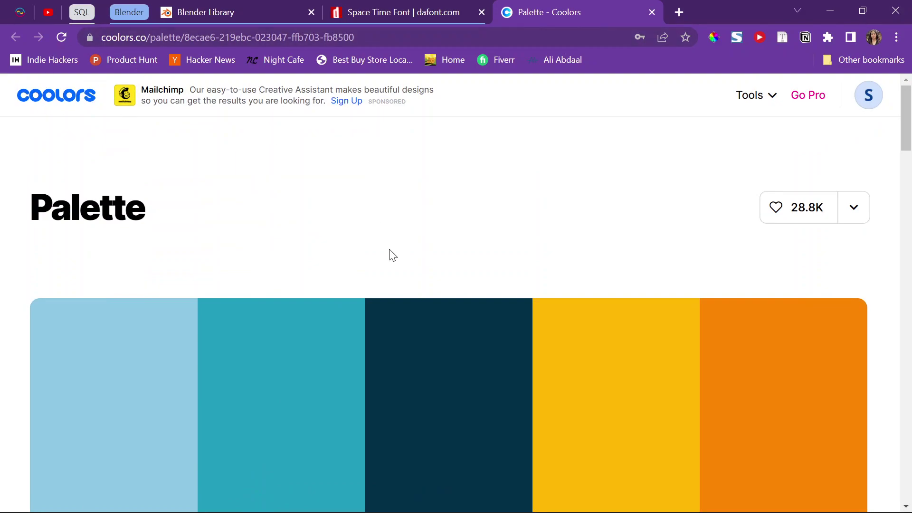
scroll(588, 178, "down", 3)
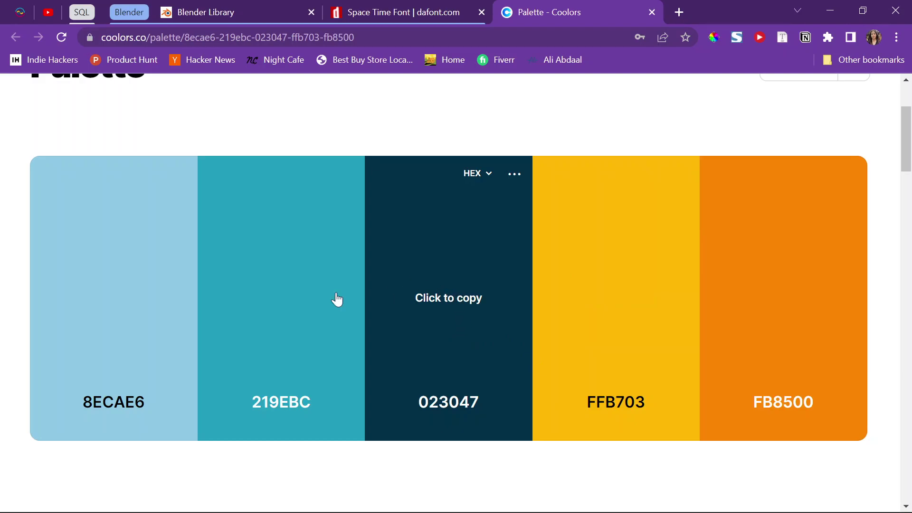
left_click(433, 261)
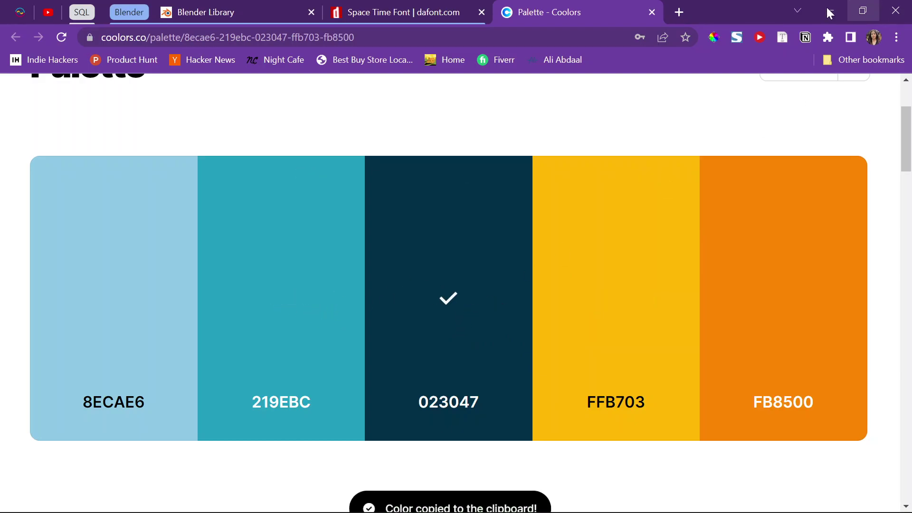
key("alt+Tab")
scroll(277, 420, "down", 1)
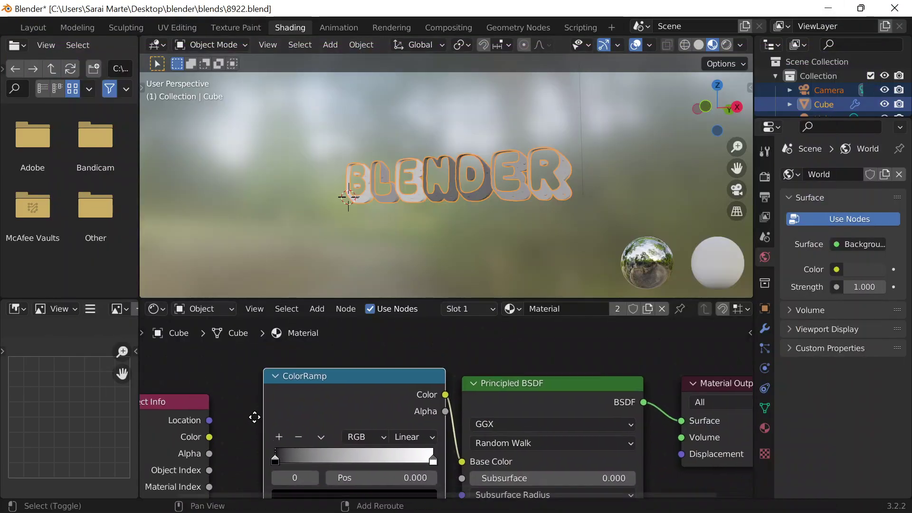
Make the colour ramp's first stop dark blue with hex 023047
scroll(248, 423, "up", 2)
left_click(261, 470)
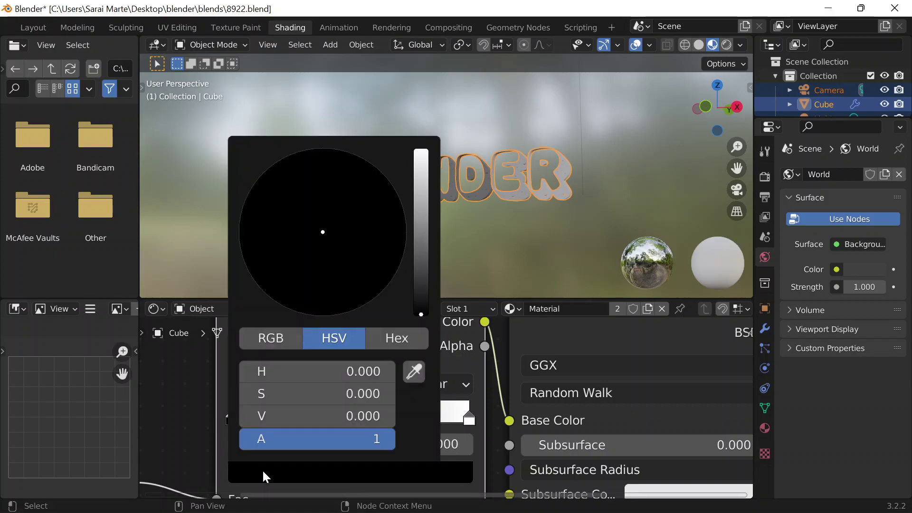
left_click(387, 346)
left_click(373, 371)
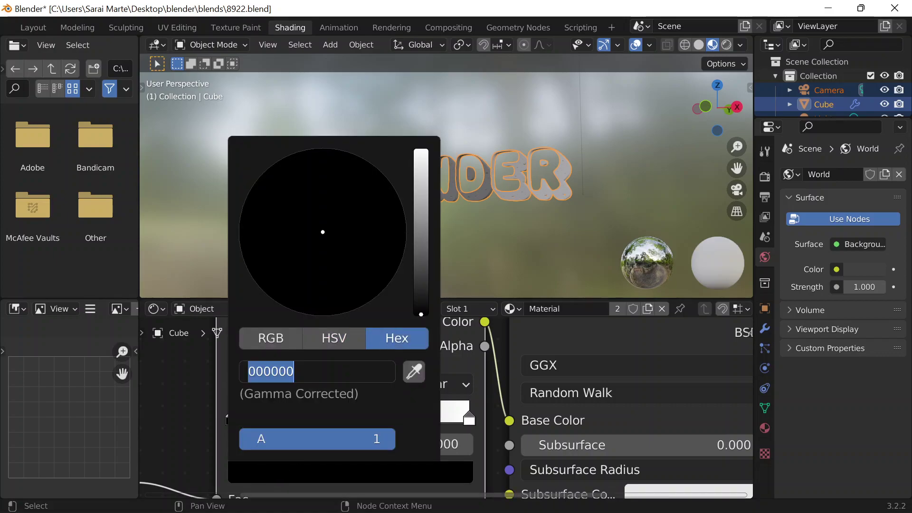
type("023047")
key("Return")
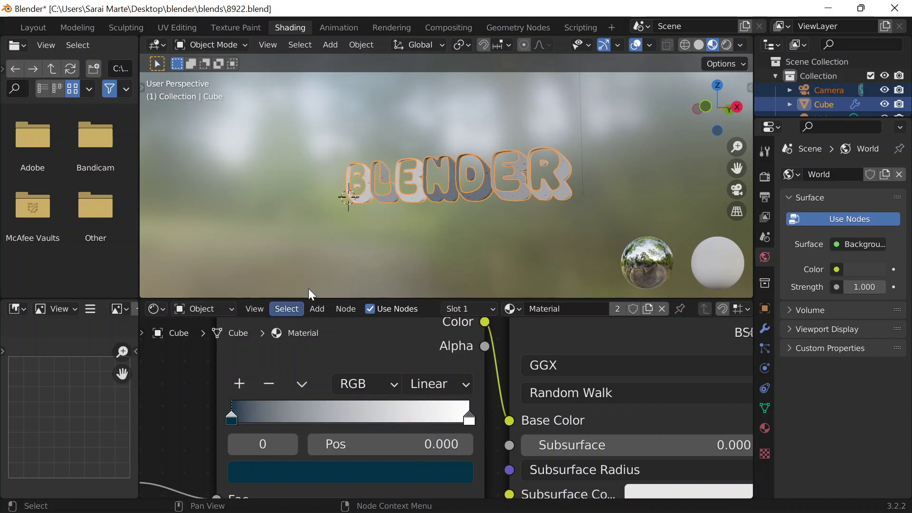
Slide the navy stop to 0.621 and set the ramp interpolation to Constant
scroll(503, 193, "up", 3)
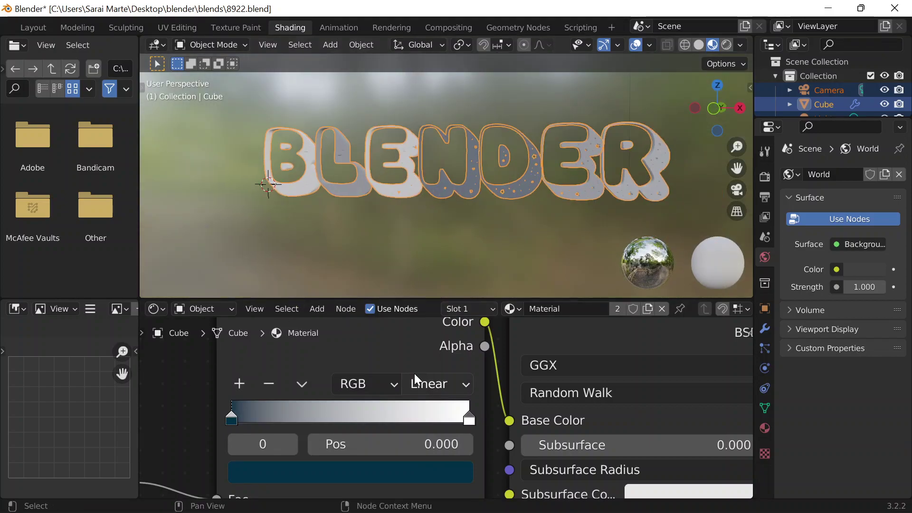
mouse_move(453, 415)
left_mouse_down()
mouse_move(319, 425)
mouse_move(458, 421)
left_mouse_up()
left_click_drag(243, 422, 395, 415)
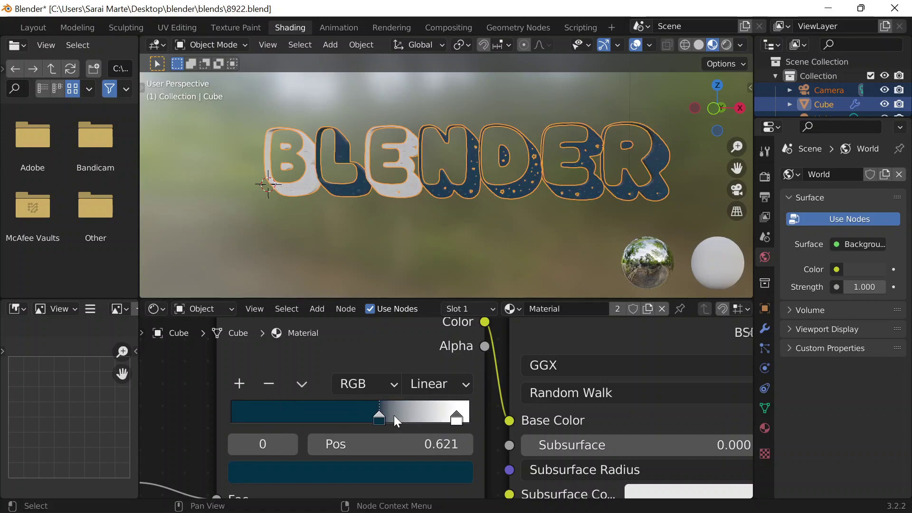
left_click(434, 386)
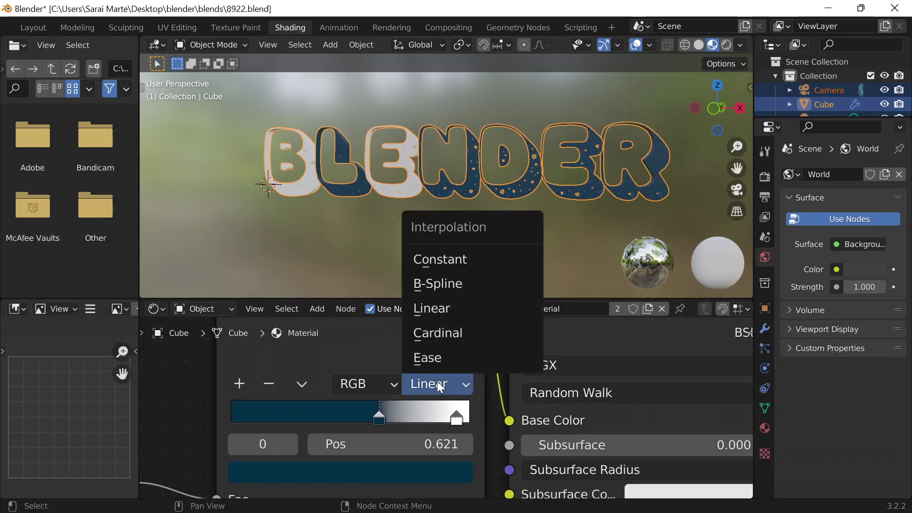
left_click(453, 261)
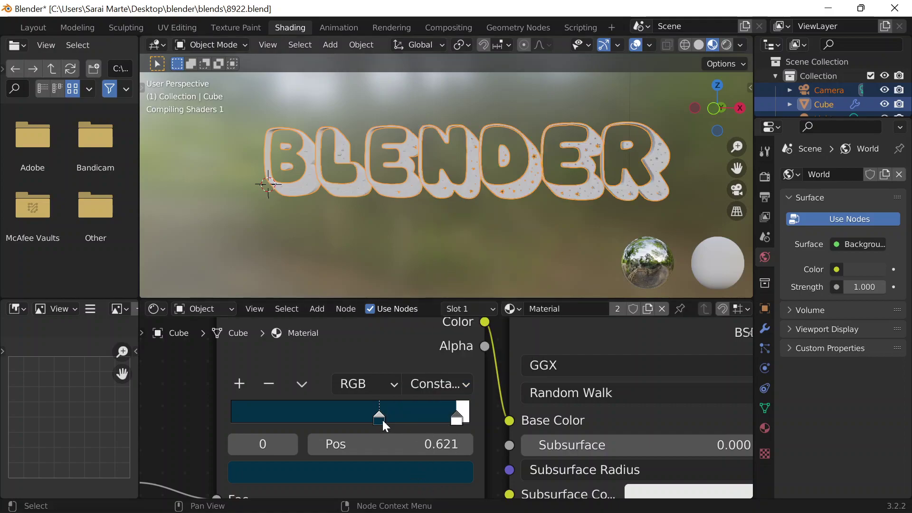
Add a new ramp stop and colour it yellow FFB703 from the Coolors palette
mouse_move(477, 476)
left_click(551, 497)
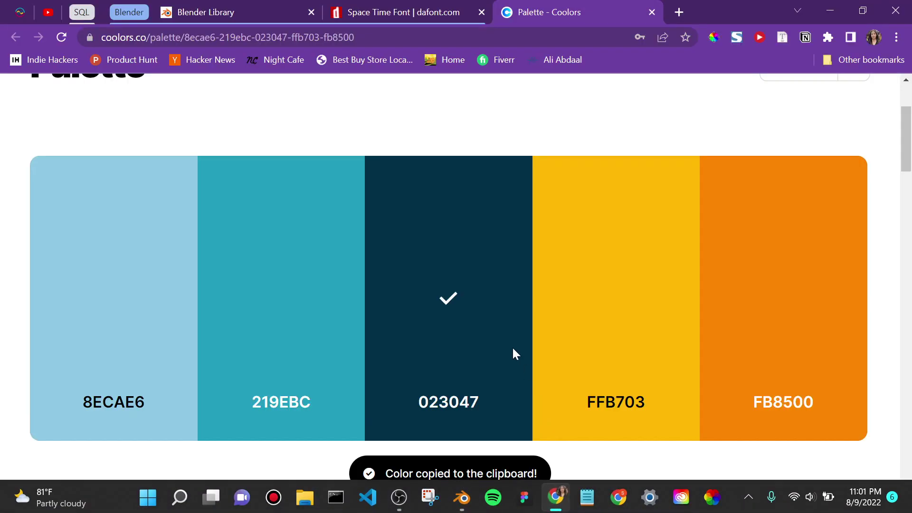
left_click(830, 10)
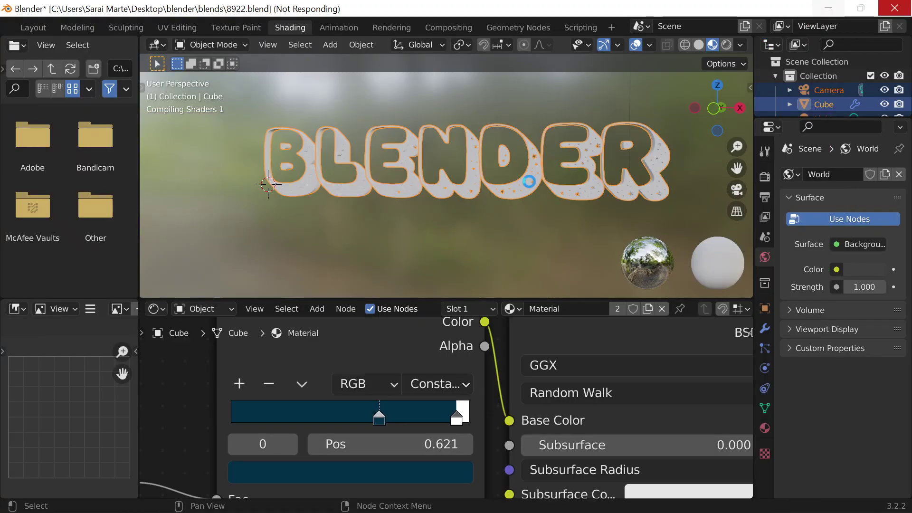
left_click(302, 383)
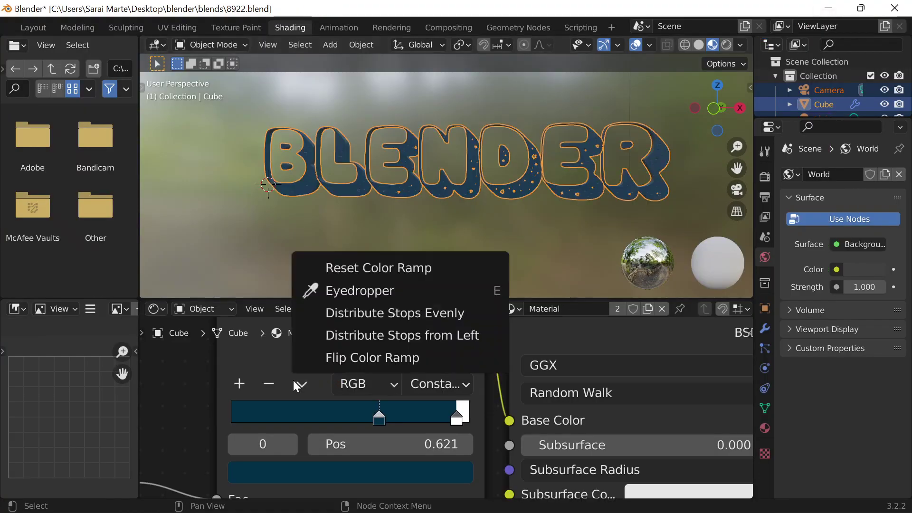
left_click(240, 383)
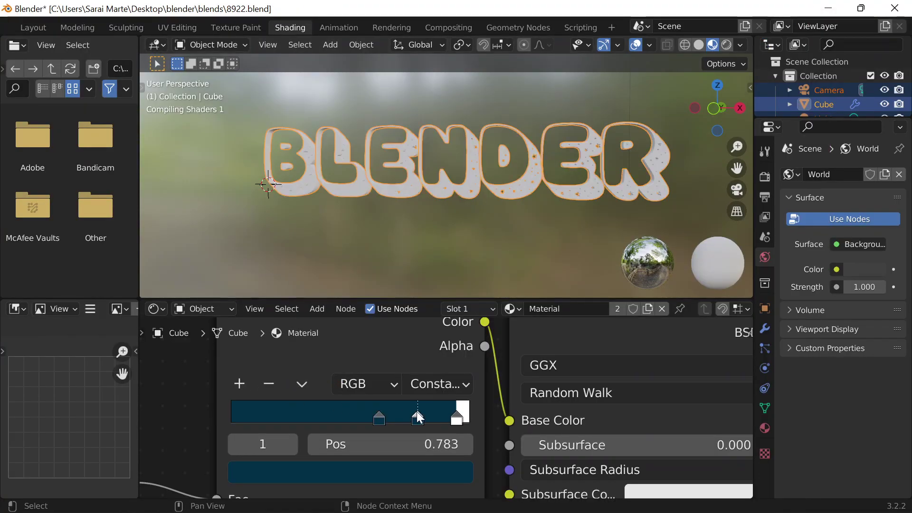
left_click(405, 449)
left_click(374, 470)
left_click(374, 476)
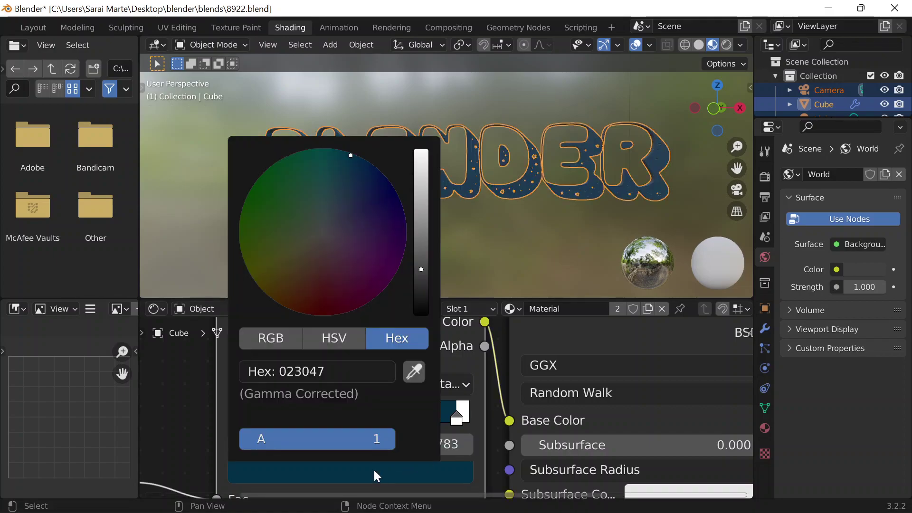
left_click(390, 371)
type("FFB703")
key("Return")
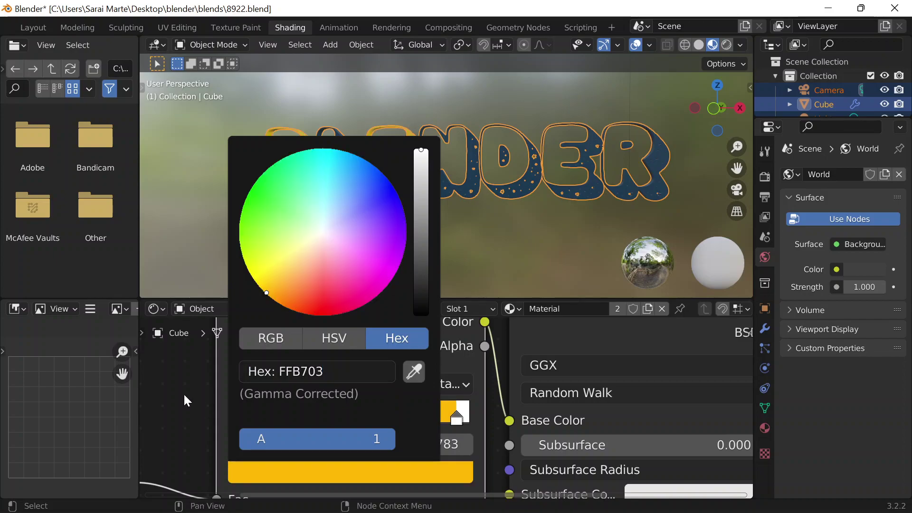
Position the stops: navy at 0.152, yellow at 0.338, white at 0.752
left_click_drag(383, 423, 268, 425)
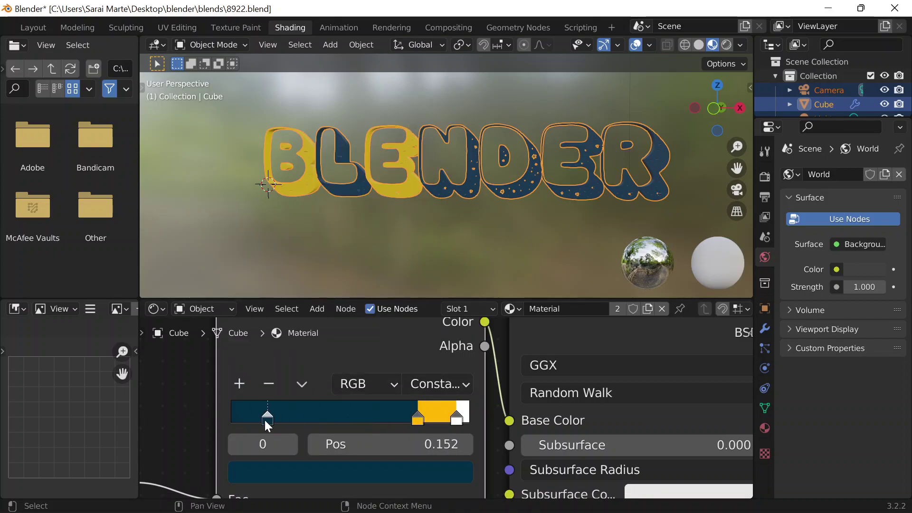
left_click_drag(426, 421, 265, 425)
left_click(318, 421)
left_click_drag(457, 420, 415, 424)
scroll(583, 186, "down", 4)
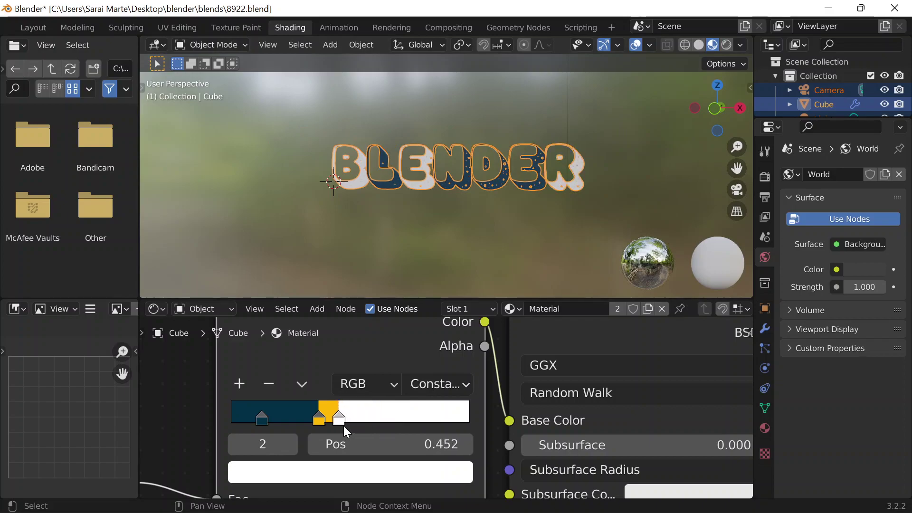
mouse_move(333, 425)
left_mouse_down()
mouse_move(293, 423)
mouse_move(325, 422)
left_mouse_up()
scroll(503, 198, "down", 2)
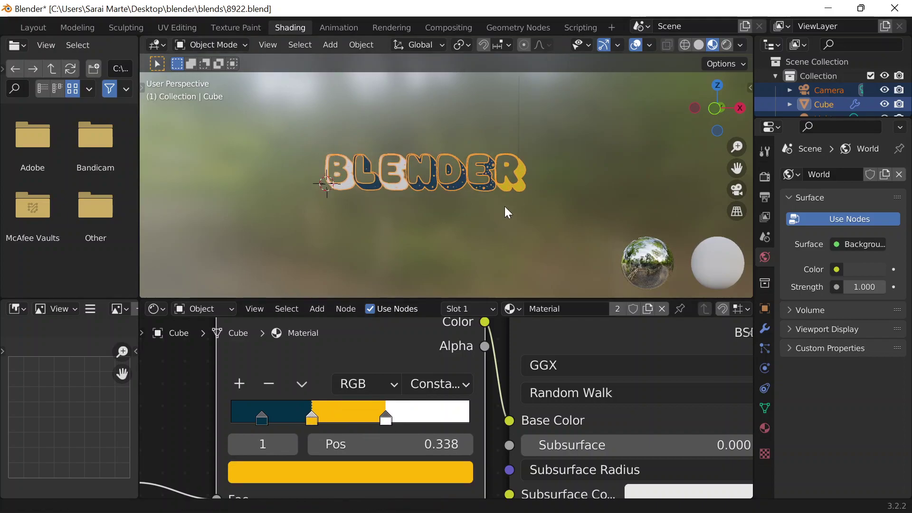
left_click(553, 497)
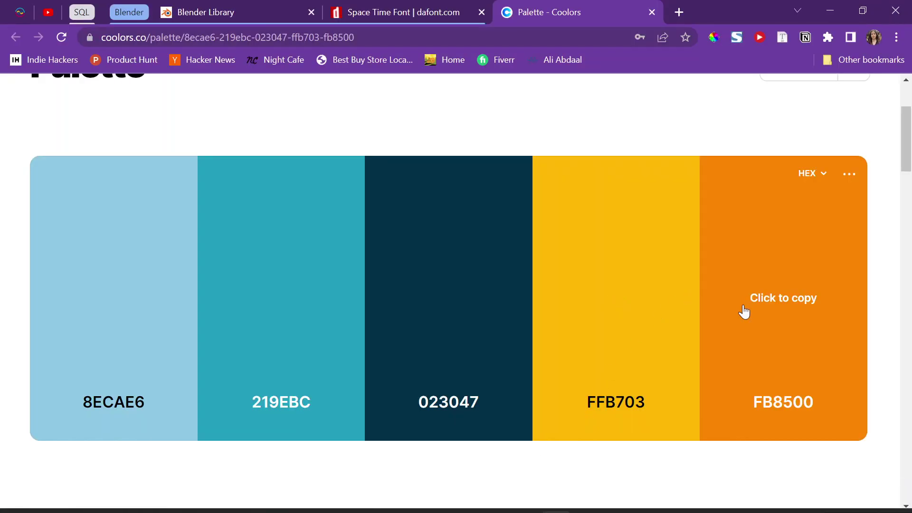
Add a fourth ramp stop at 0.484 and colour it orange FB8500
left_click(830, 10)
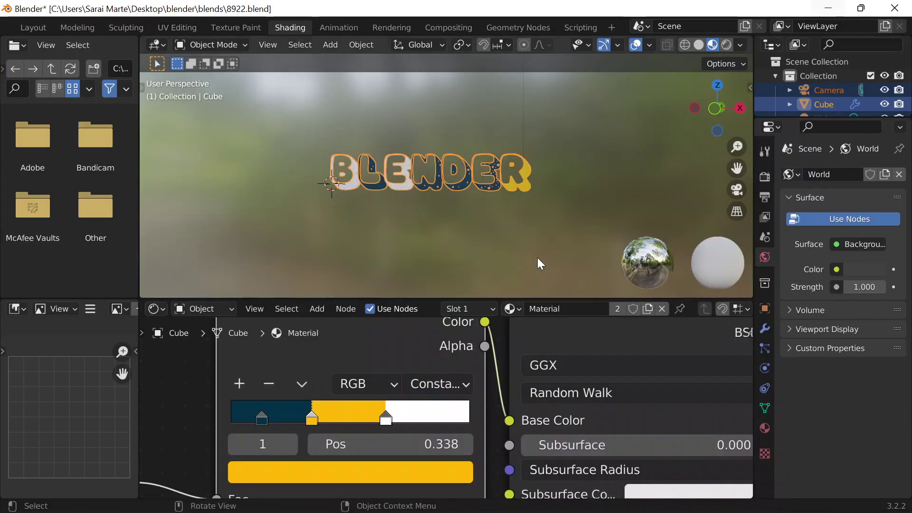
left_click(240, 384)
left_click_drag(294, 426, 347, 424)
left_click(354, 473)
left_click(314, 371)
type("FB8500")
key("Return")
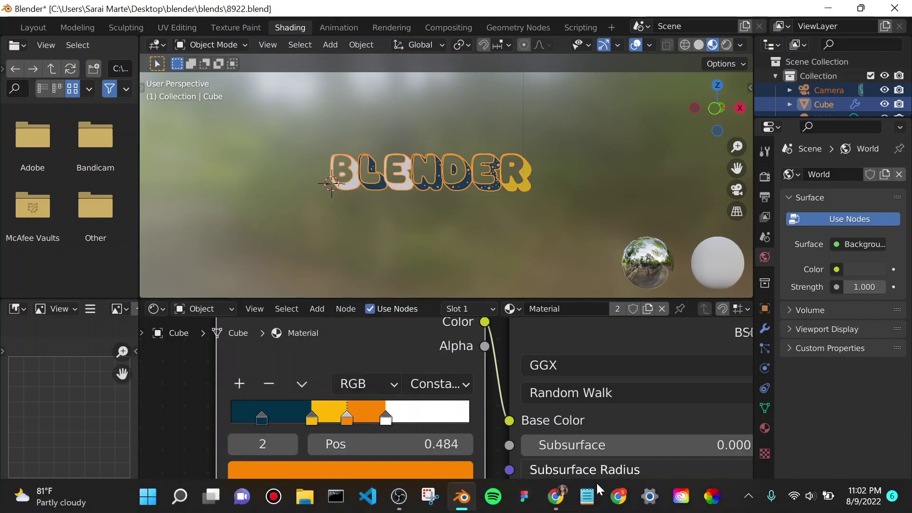
Move the orange stop left of yellow and recolour the white stop teal 219EBC
left_click(556, 496)
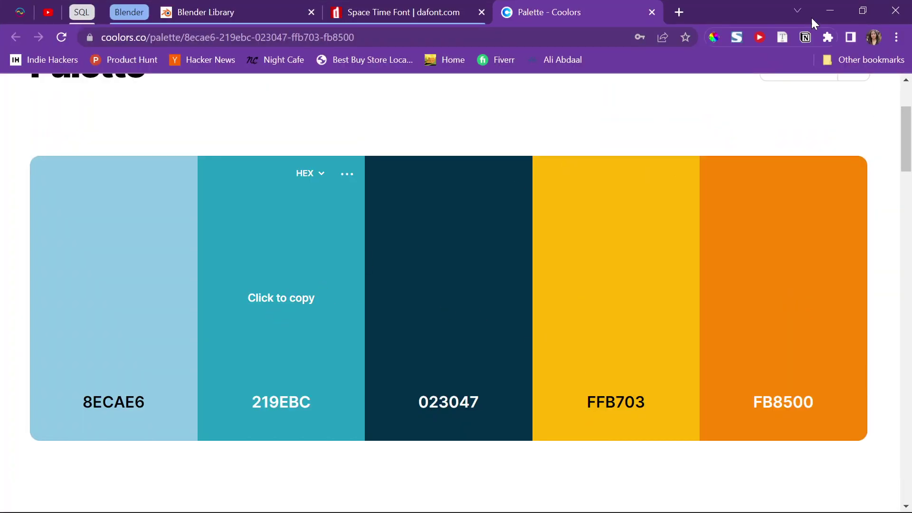
left_click(830, 10)
left_click_drag(348, 429, 291, 429)
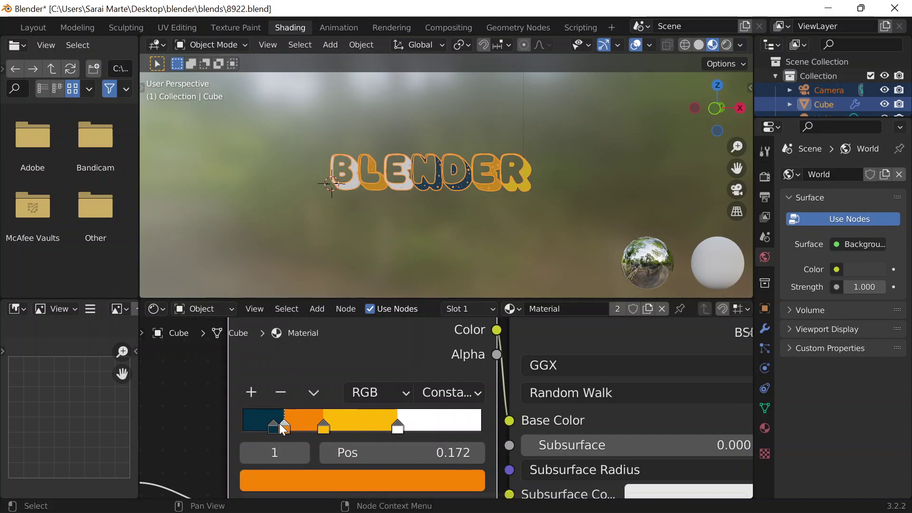
left_click(399, 427)
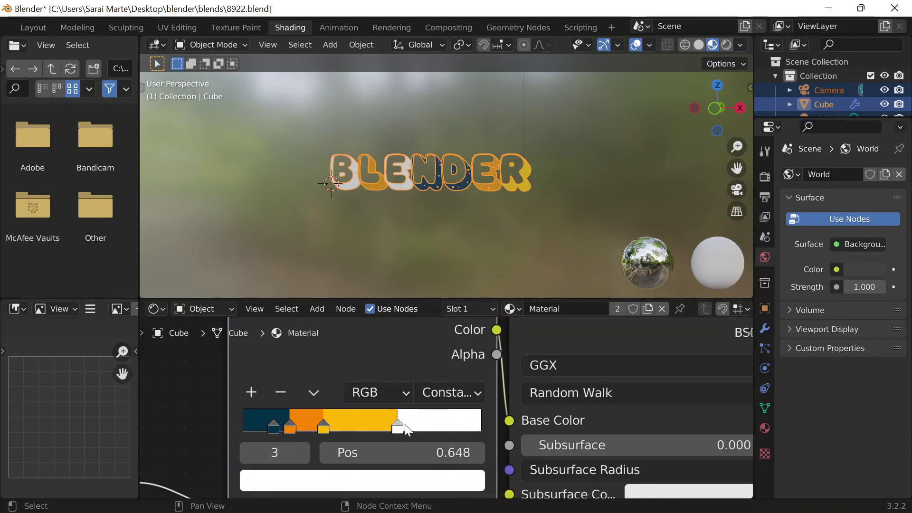
left_click(362, 481)
left_click(280, 380)
type("219EBC")
key("Return")
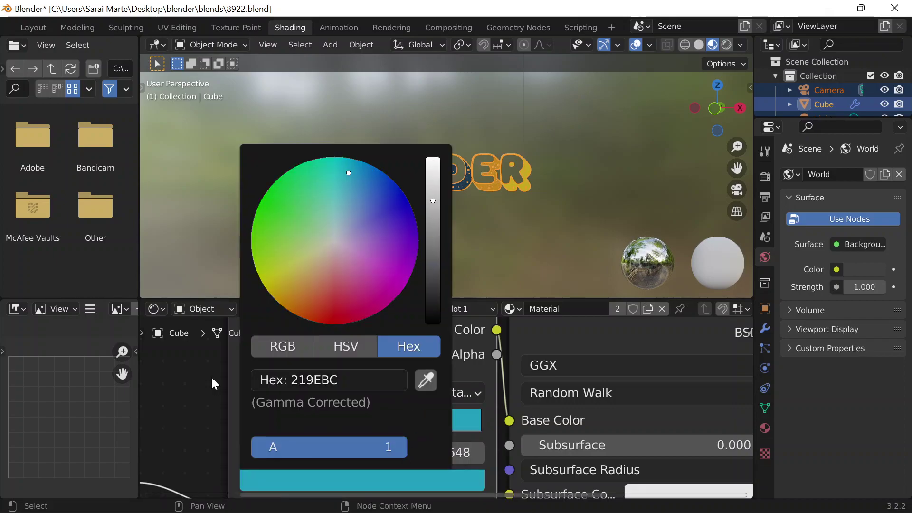
Reorder the stops to orange (~0.08), teal, yellow (~0.40), with navy at the right
mouse_move(558, 208)
middle_mouse_down("shift")
mouse_move(542, 188)
mouse_move(558, 199)
middle_mouse_up("shift")
left_click_drag(325, 427, 340, 428)
left_click(290, 427)
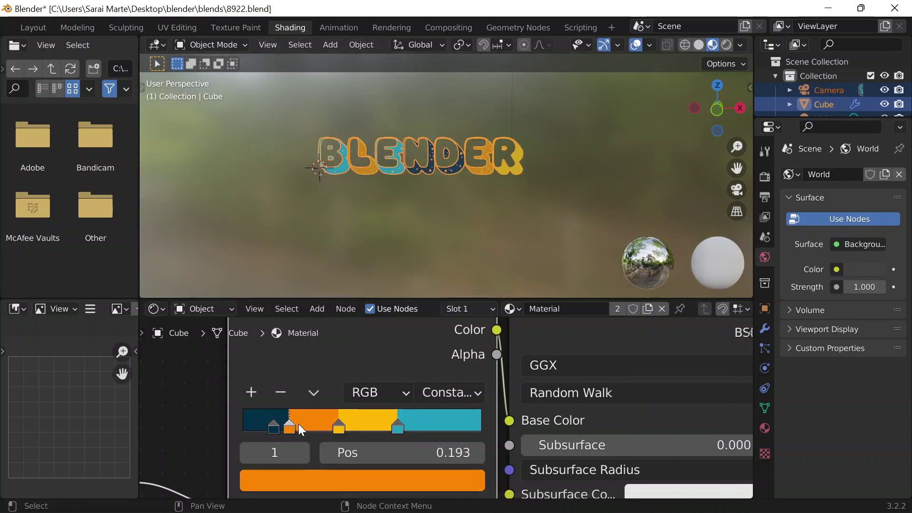
left_click_drag(278, 429, 447, 426)
left_click_drag(308, 428, 269, 430)
left_click_drag(338, 428, 308, 427)
left_click_drag(397, 427, 344, 426)
left_click_drag(276, 427, 394, 426)
left_click(309, 427)
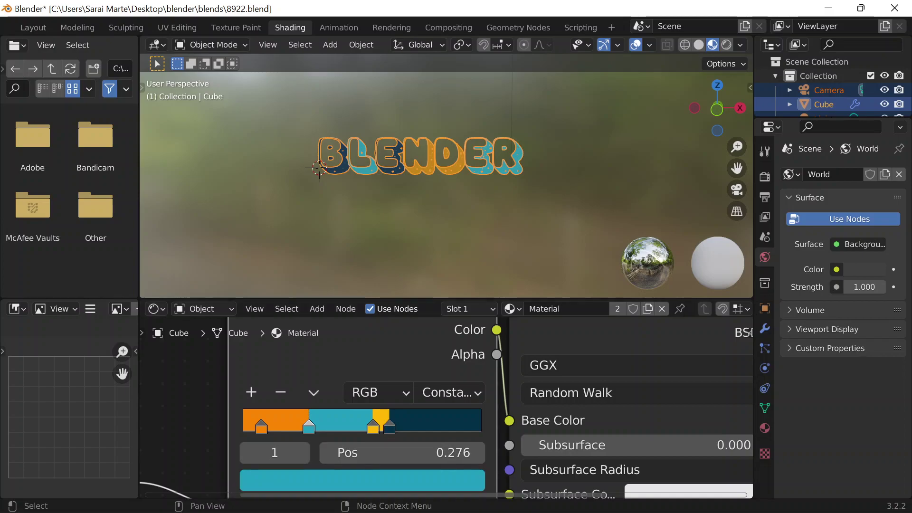
Pause and resume the screen recording in OBS Studio
left_click(406, 496)
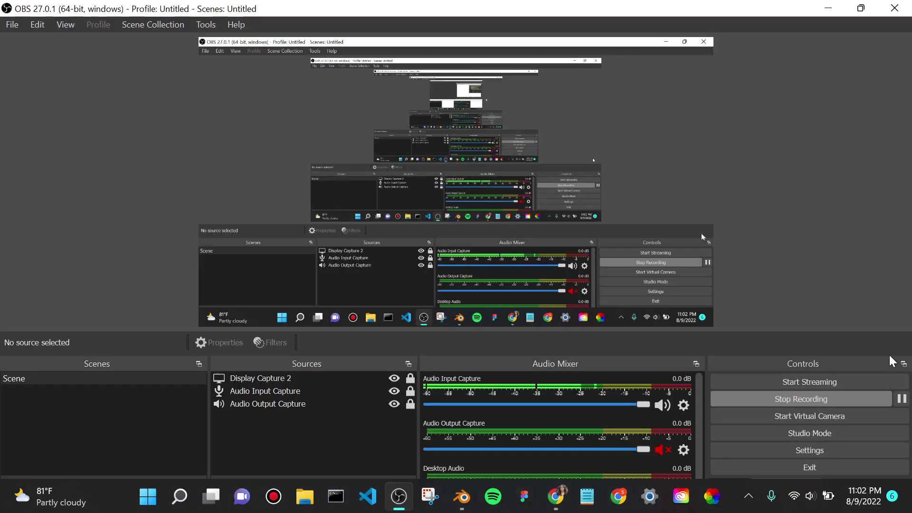
left_click(903, 398)
left_click(901, 395)
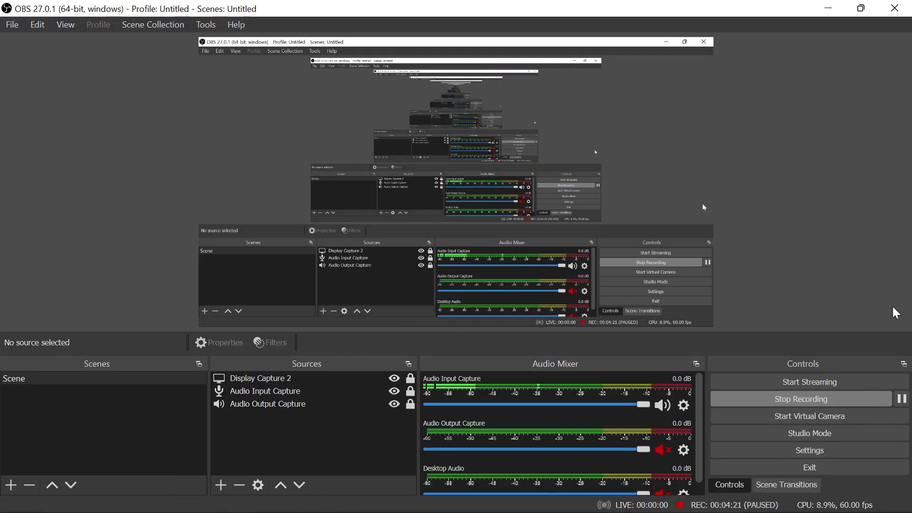
Switch to the Geometry Nodes workspace and clear the object selection
left_click(831, 7)
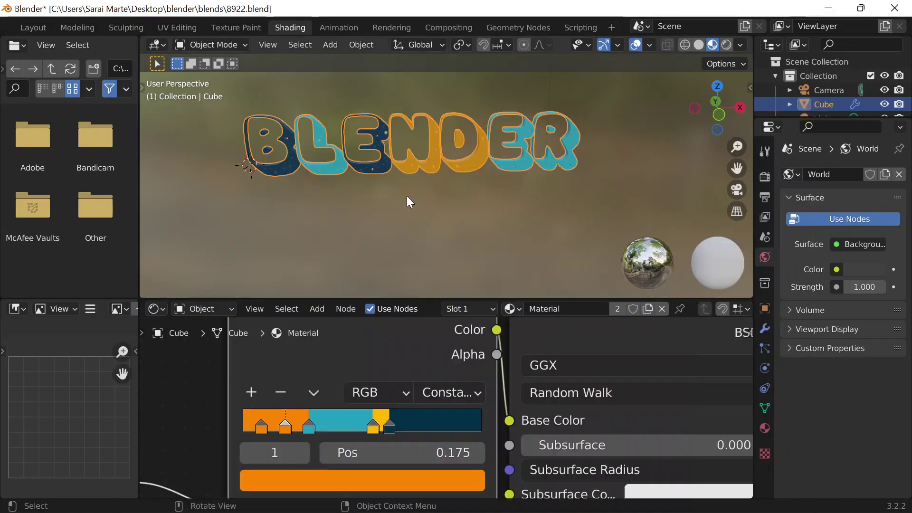
scroll(527, 389, "down", 5)
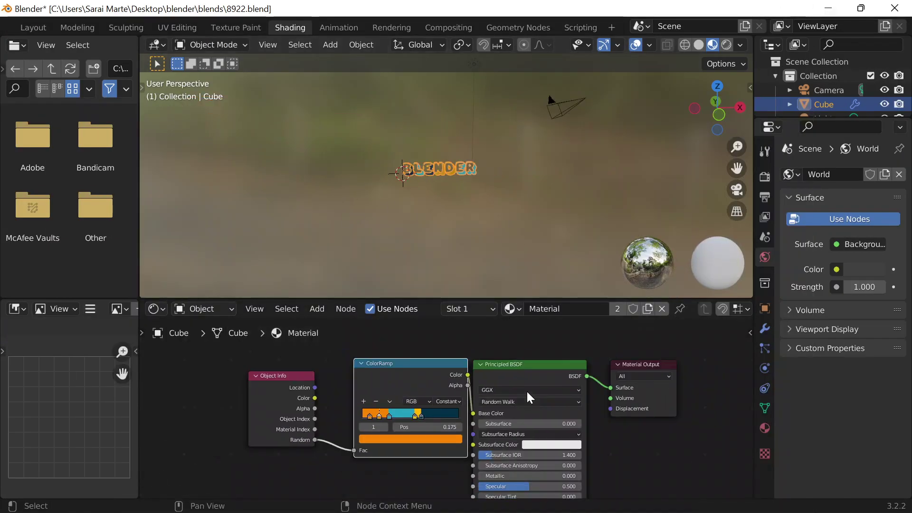
left_click(531, 30)
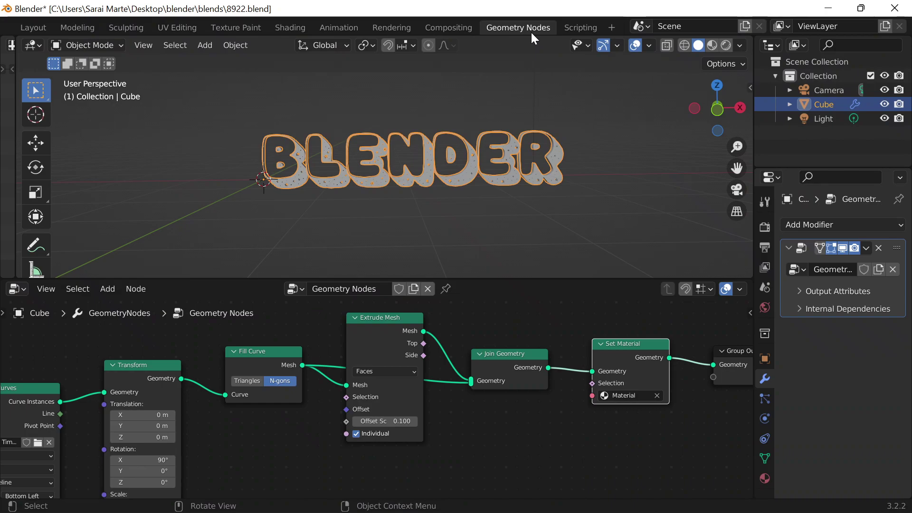
left_click(507, 115)
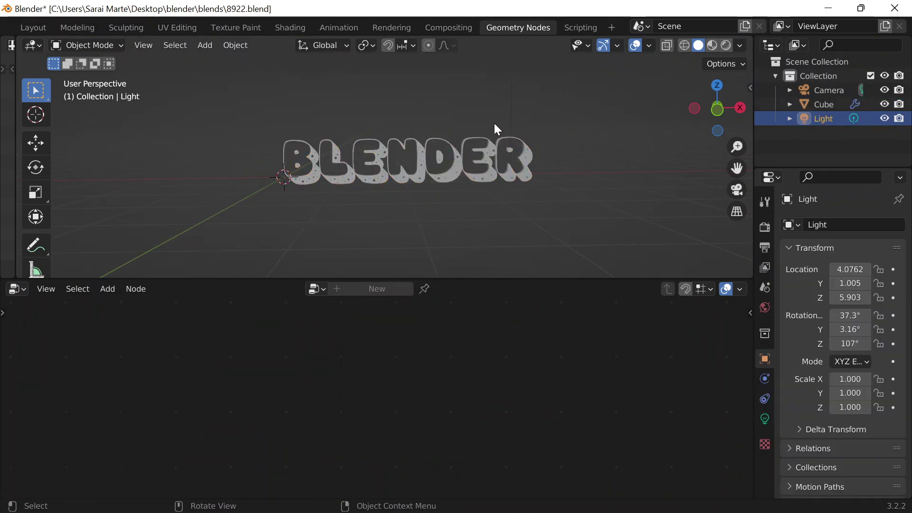
left_click(449, 176)
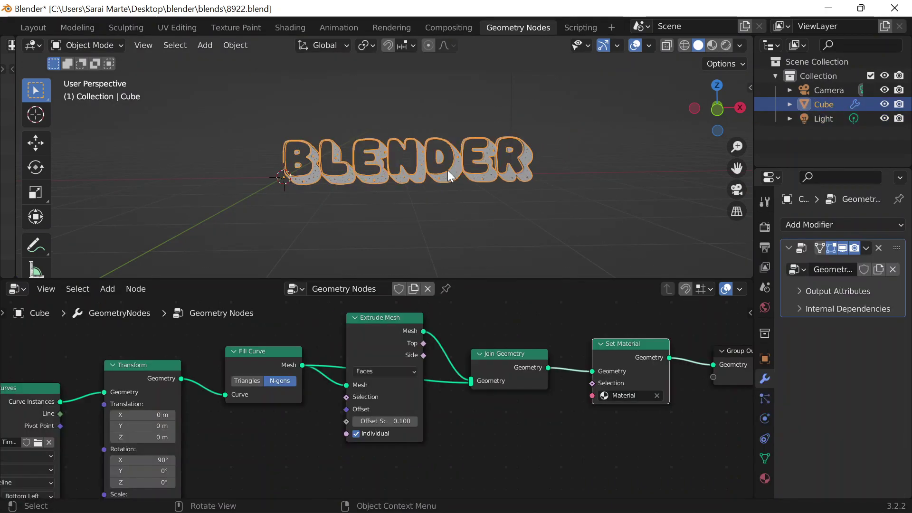
left_click(244, 208)
Add a sphere Empty and bring up its Display As choices
key("shift+a")
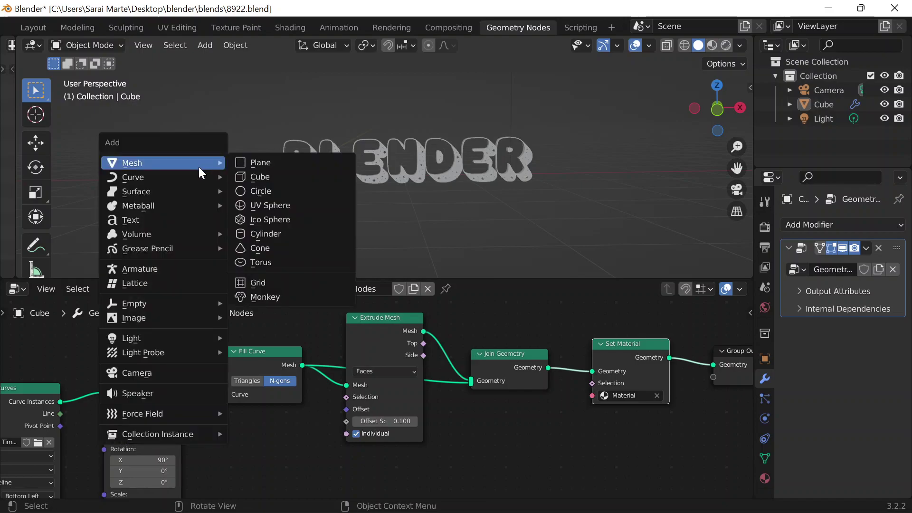
mouse_move(170, 303)
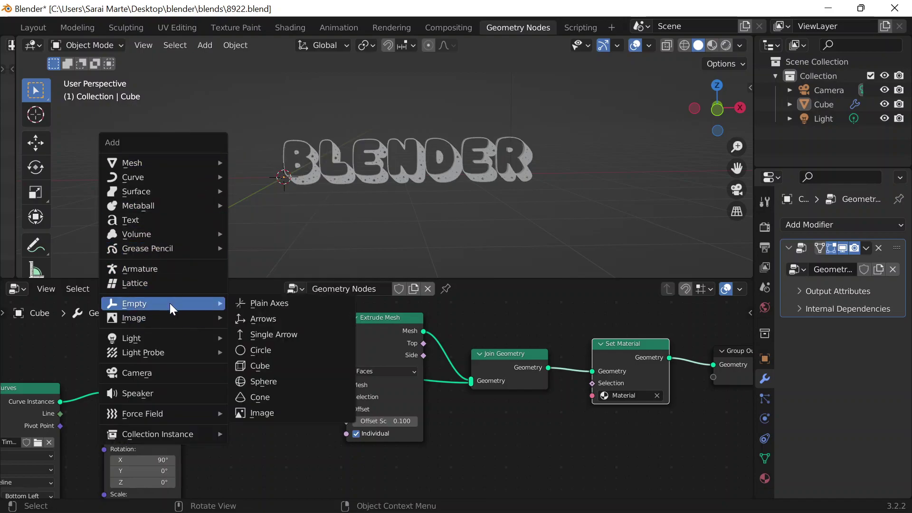
left_click(269, 378)
left_click(765, 419)
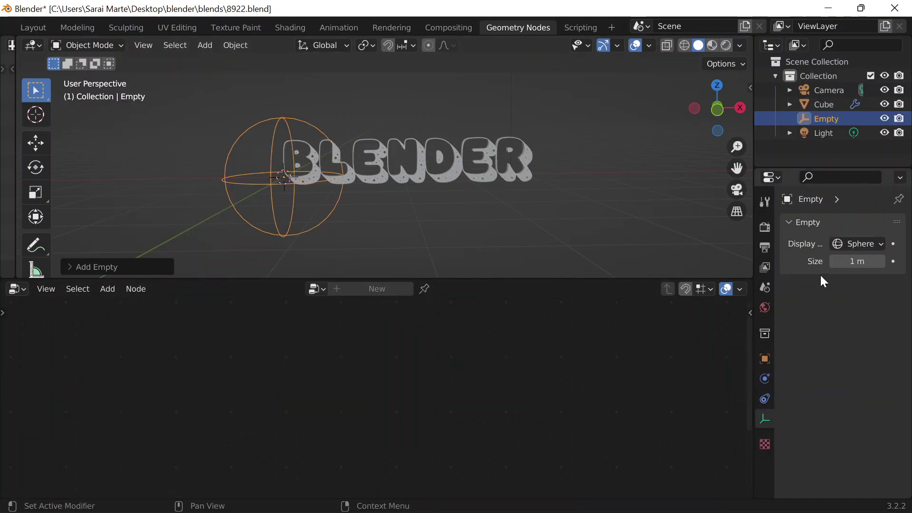
left_click(840, 243)
Display the Empty as a Single Arrow and show the text's node tree
left_click(808, 291)
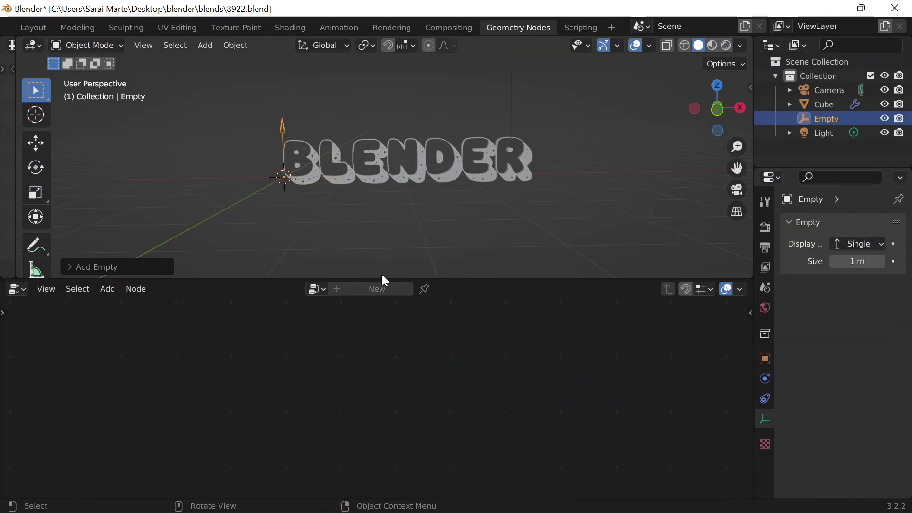
left_click(447, 159)
middle_click_drag(585, 323, 236, 334)
scroll(271, 359, "up", 4)
Insert a Translate Instances node between Set Material and Group Output
key("shift+a")
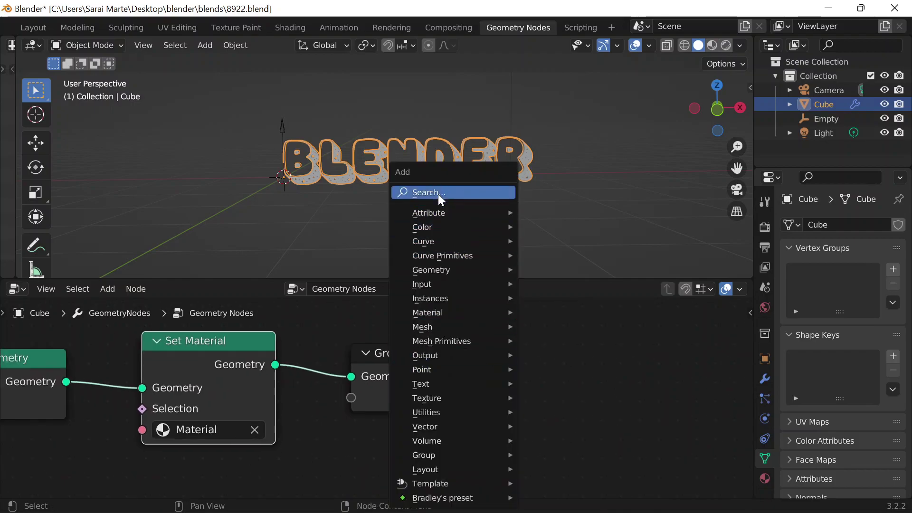
left_click(439, 192)
type("tmal")
key("BackSpace")
key("BackSpace")
key("BackSpace")
type("anslate")
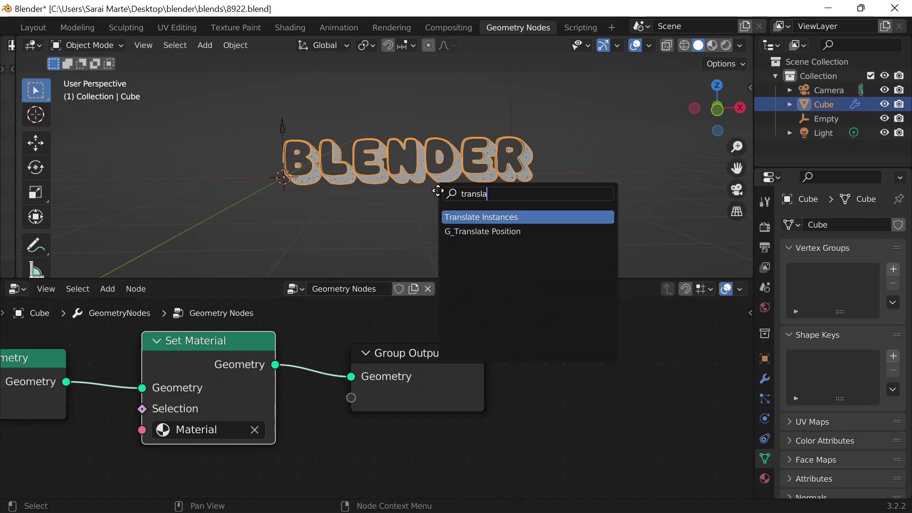
key("Return")
left_click(362, 337)
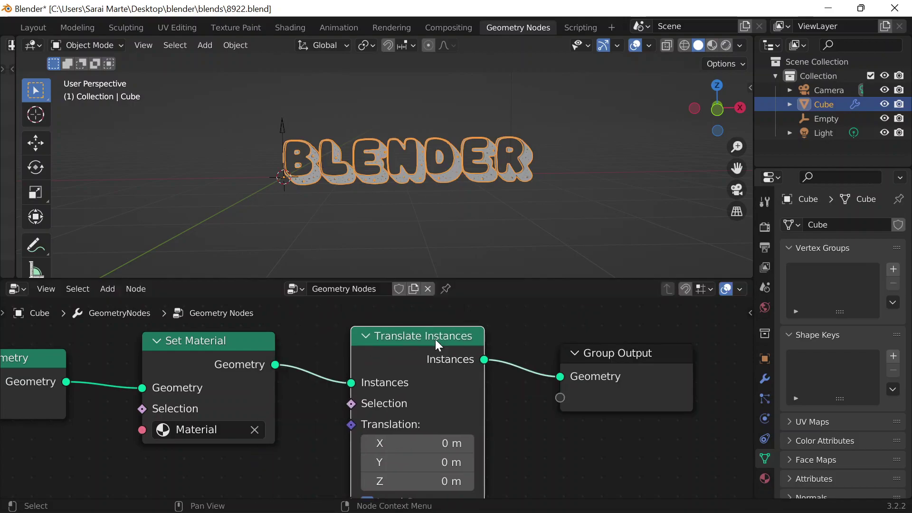
Test shifting the letters along X, then reset the translation to 0 m
middle_click_drag(538, 401, 567, 370)
scroll(563, 371, "up", 2)
left_click_drag(475, 415, 665, 415)
key("ctrl+z")
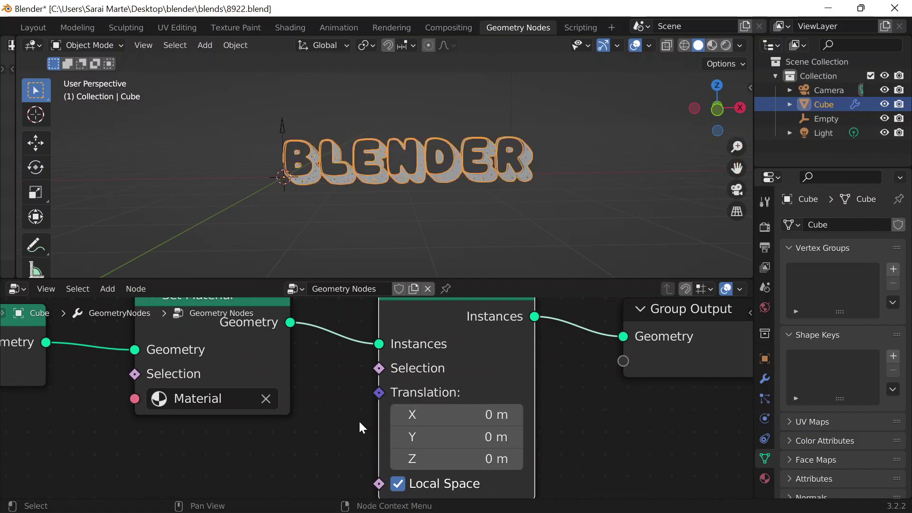
scroll(351, 406, "down", 3)
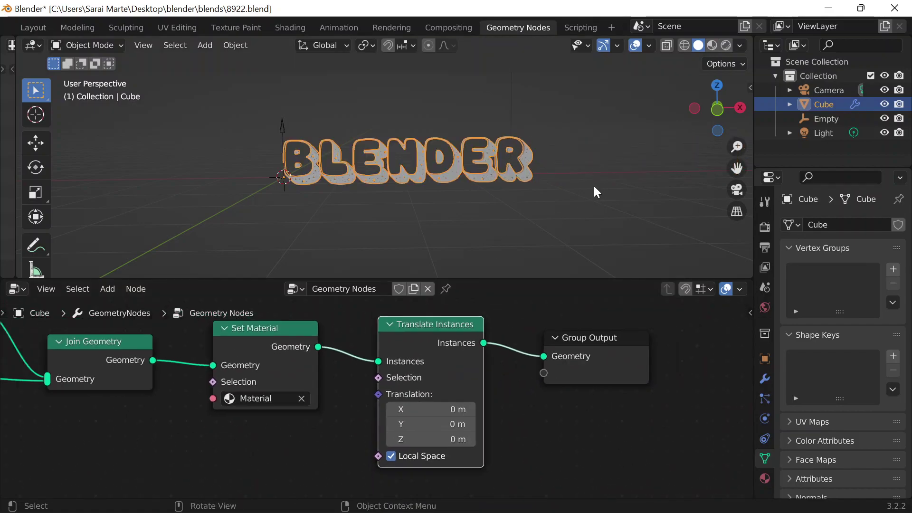
Drag the Empty into the node tree as an Object Info node
left_click_drag(826, 120, 259, 460)
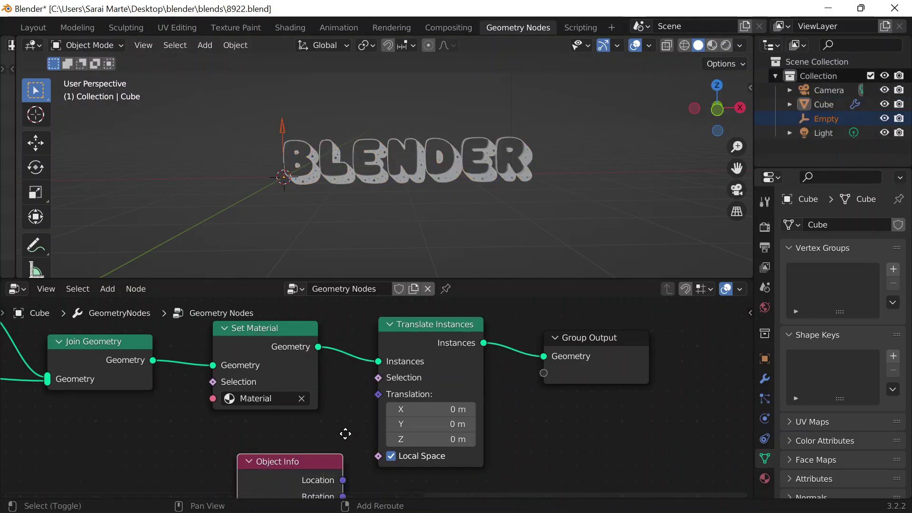
middle_click_drag(344, 434, 408, 349, "shift")
scroll(420, 319, "up", 6)
scroll(437, 346, "down", 4)
middle_click_drag(450, 404, 454, 377, "shift")
left_click_drag(356, 354, 357, 397)
middle_click_drag(444, 430, 459, 398, "shift")
middle_click_drag(462, 350, 464, 331, "shift")
scroll(474, 355, "up", 3)
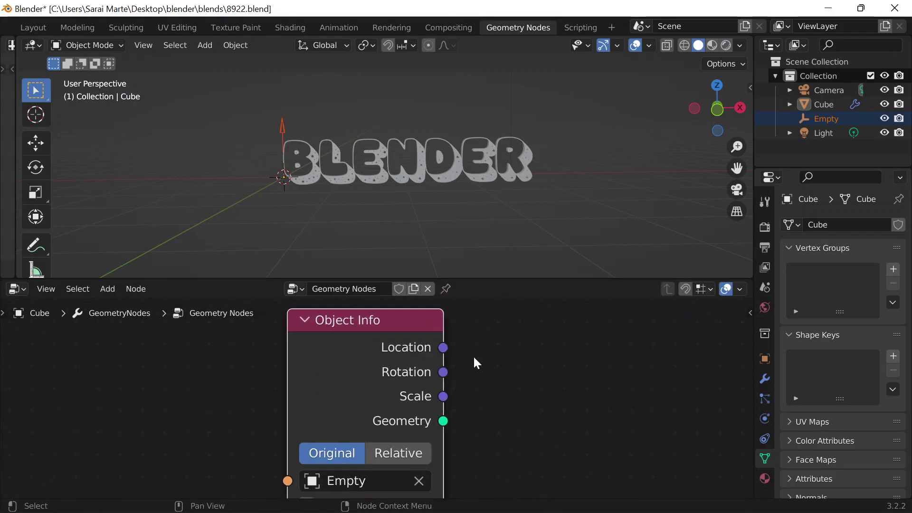
scroll(471, 355, "down", 5)
left_click_drag(370, 381, 312, 425)
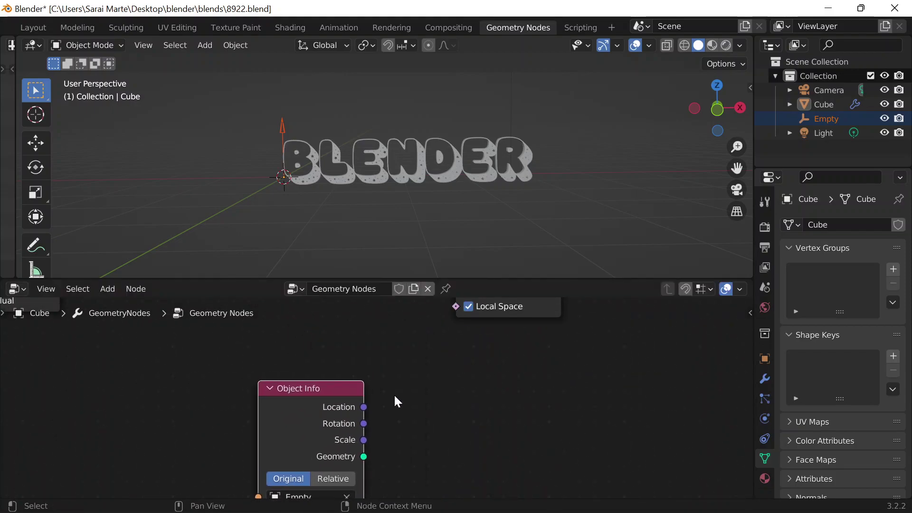
Add a Vector Math node set to Distance
key("shift+a")
left_click(376, 192)
type("vect")
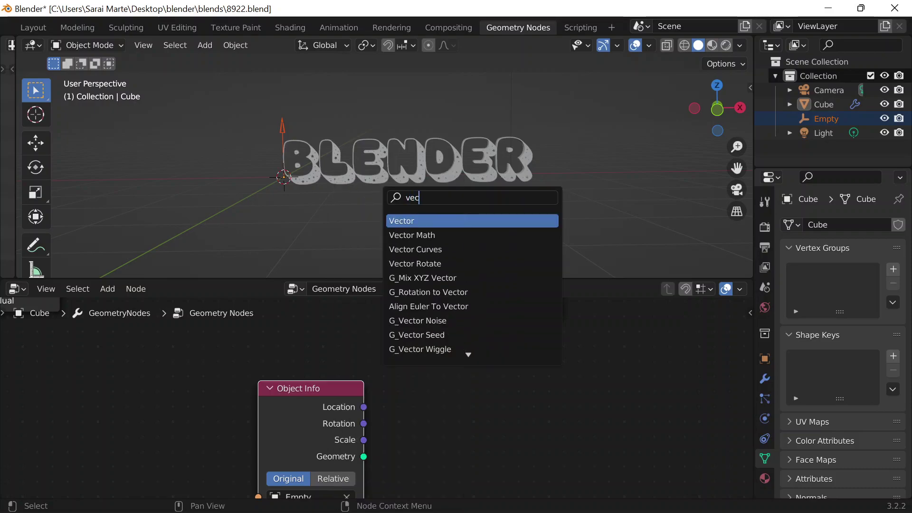
key("Return")
left_click(378, 355)
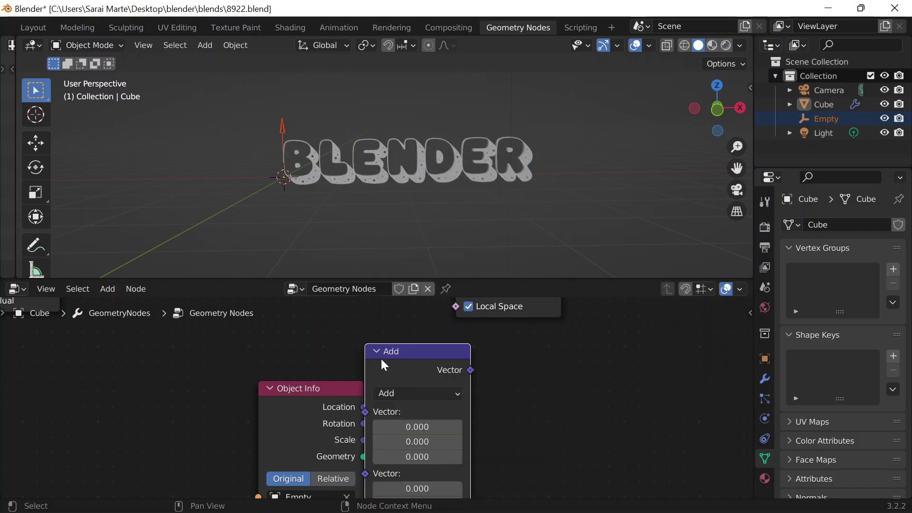
left_click(410, 390)
left_click(452, 179)
left_click_drag(467, 354, 559, 333)
left_click_drag(327, 394, 318, 427)
Add a Position node and wire Position and the Empty's Location into Distance
key("shift+a")
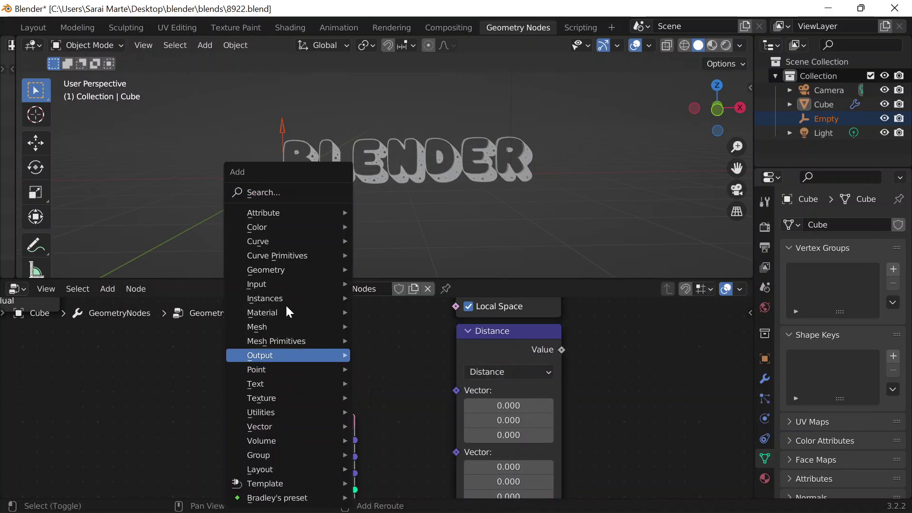
left_click(261, 197)
type("po")
key("Return")
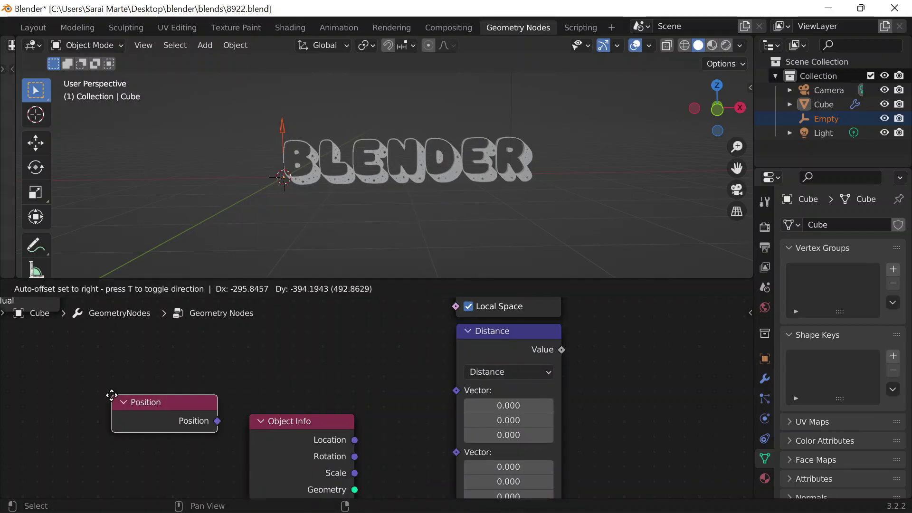
left_click(351, 392)
left_click_drag(342, 365, 457, 390)
left_click_drag(387, 444, 459, 407)
Feed the Distance value into Translate Instances' Translation
left_click_drag(507, 343, 433, 383)
middle_click_drag(542, 351, 539, 446)
left_click_drag(484, 484, 412, 197)
middle_click_drag(418, 192, 463, 197)
scroll(415, 181, "up", 5)
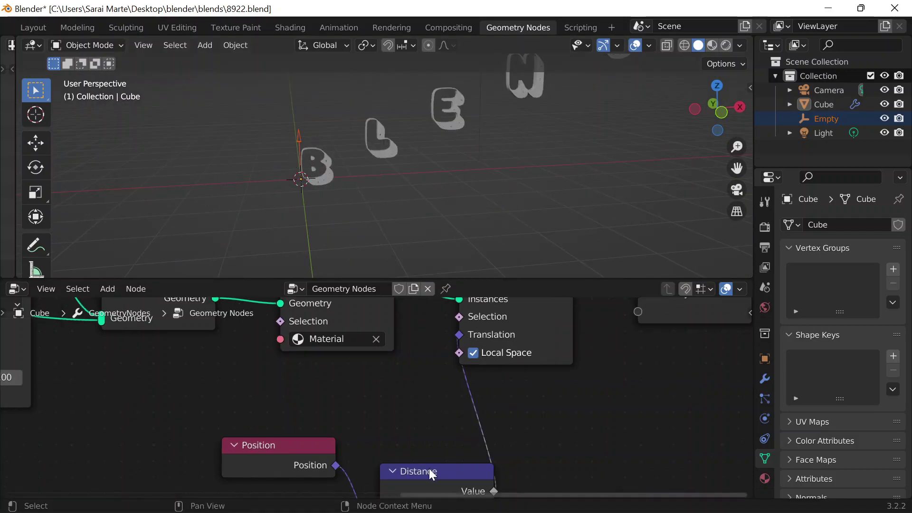
Tidy the Distance, Position and Object Info nodes into a neat layout
left_click_drag(429, 467, 393, 422)
scroll(503, 389, "down", 3)
left_click_drag(305, 440, 256, 434)
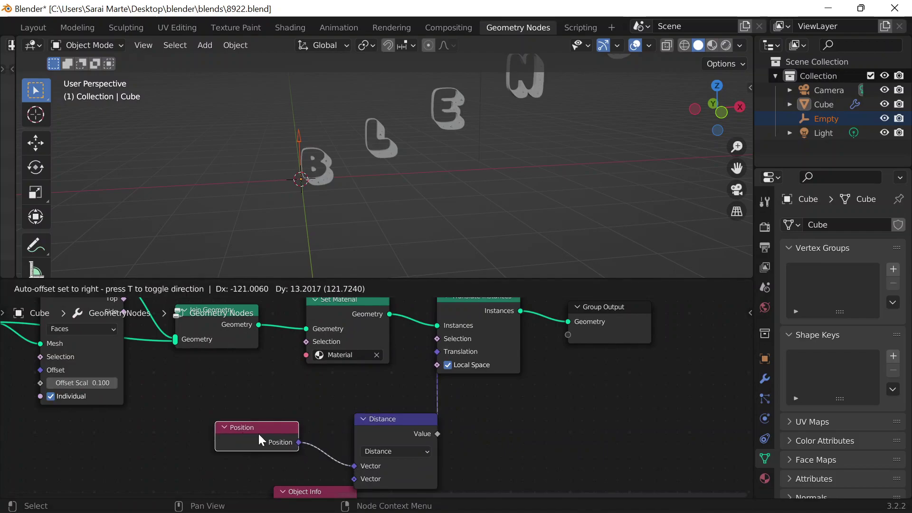
left_click_drag(309, 492, 209, 463)
left_click_drag(403, 426, 368, 423)
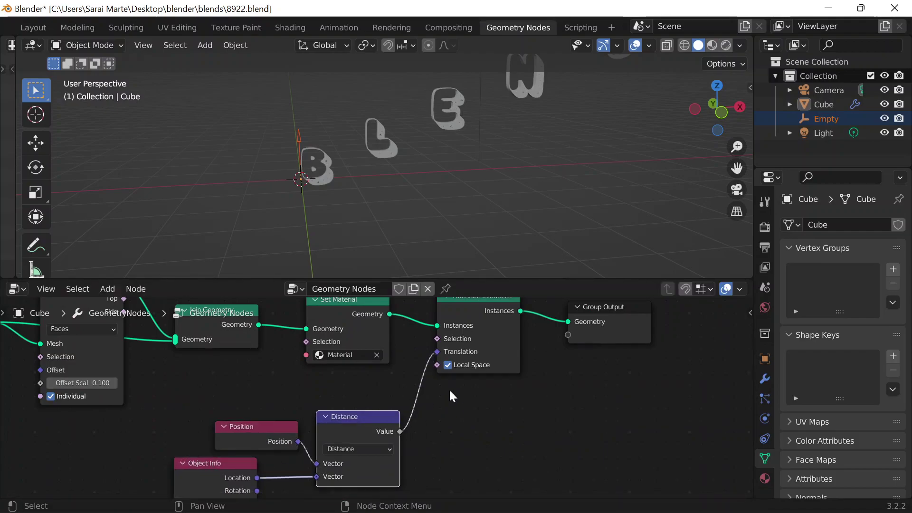
scroll(449, 389, "down", 2)
Insert a Combine XYZ node into the Translation link and route Distance into its Y socket
key("shift+a")
left_click(425, 191)
type("combine")
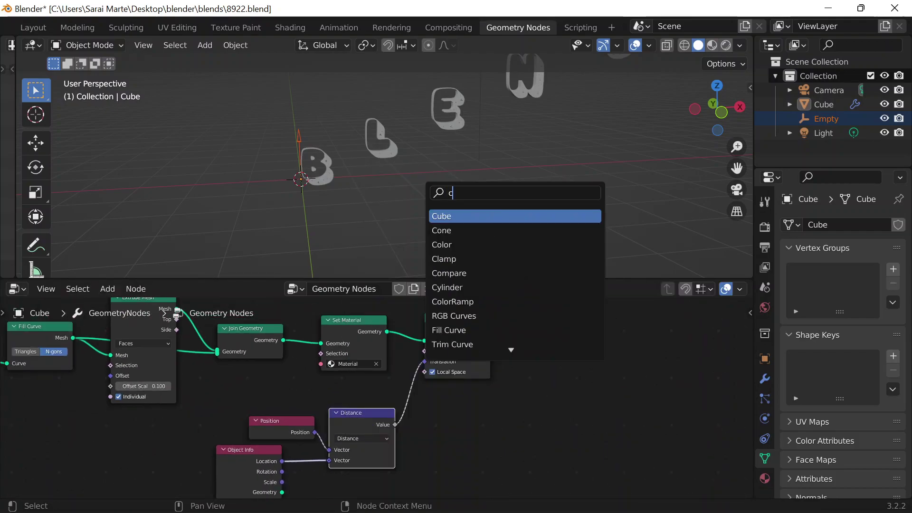
key("Down")
key("Return")
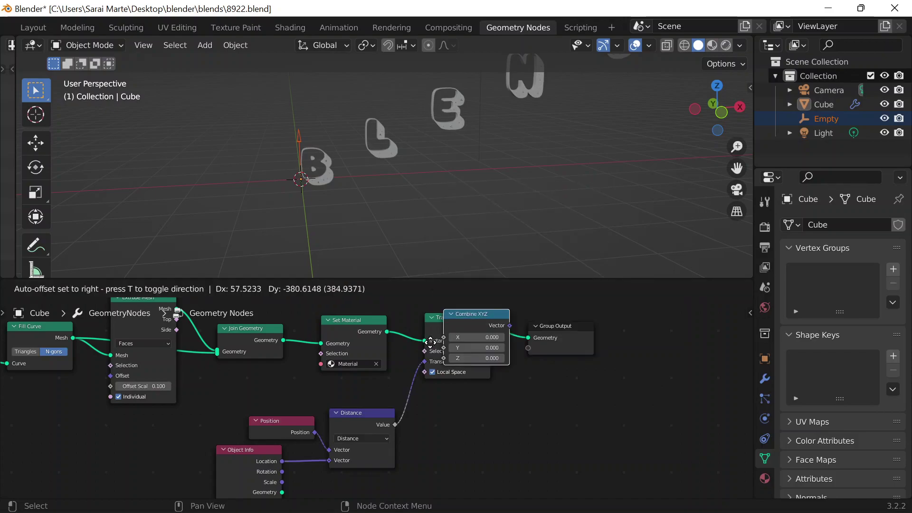
left_click(440, 427)
scroll(428, 412, "up", 2)
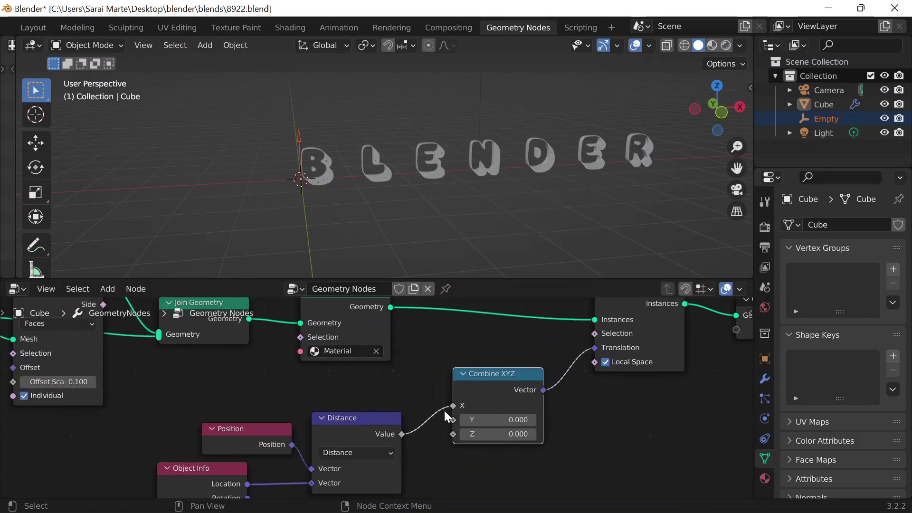
left_click_drag(454, 403, 457, 417)
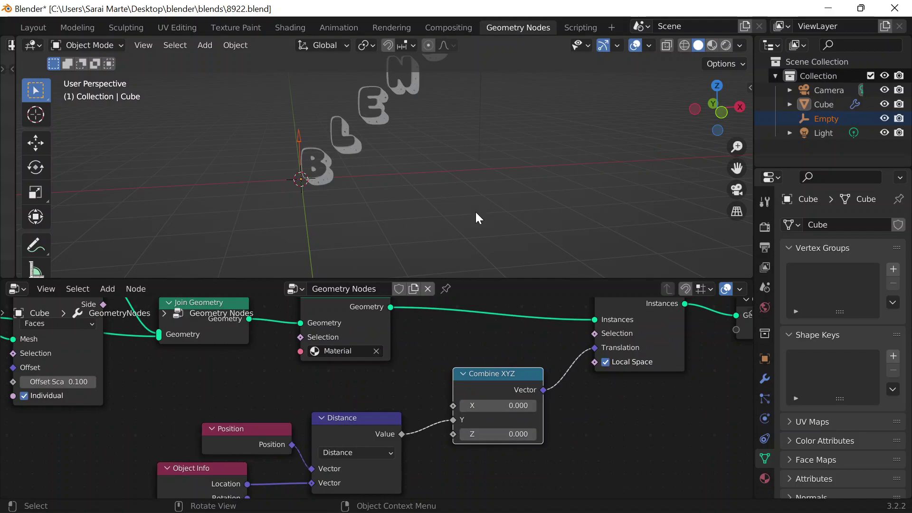
Orbit, pan and zoom the viewport to inspect the letters stepping away diagonally
middle_click_drag(462, 207, 492, 137)
scroll(452, 201, "up", 4)
scroll(494, 153, "up", 2)
scroll(476, 187, "up", 3)
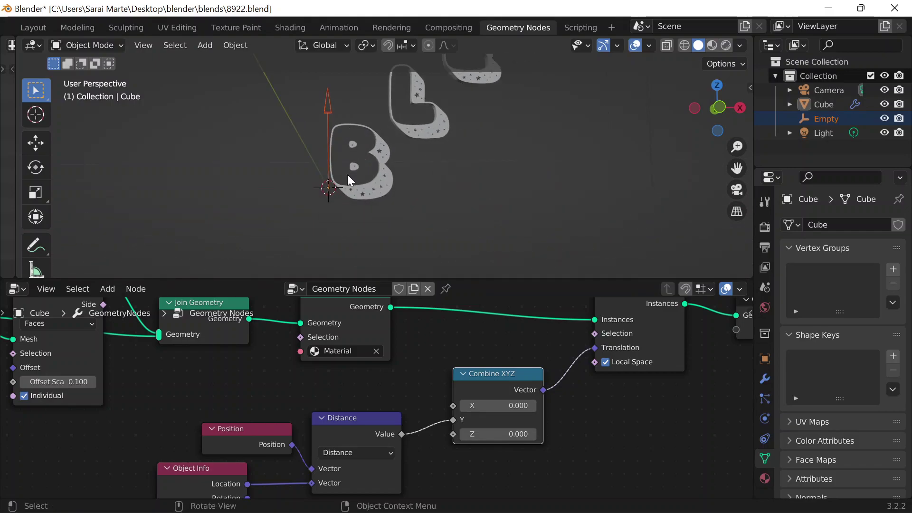
middle_click_drag(347, 175, 469, 189)
scroll(469, 186, "up", 3)
middle_click_drag(560, 200, 474, 121, "shift")
scroll(398, 172, "up", 1)
scroll(397, 172, "down", 8)
scroll(474, 121, "up", 5)
scroll(501, 149, "down", 1)
middle_click_drag(501, 149, 393, 163)
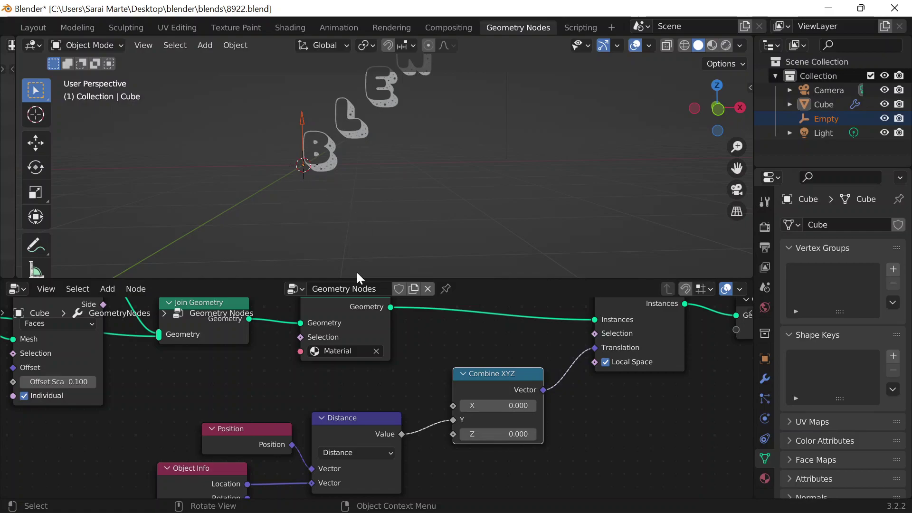
Insert a ColorRamp node between Distance and Combine XYZ
key("shift+a")
left_click(378, 192)
type("color")
key("Down")
key("Return")
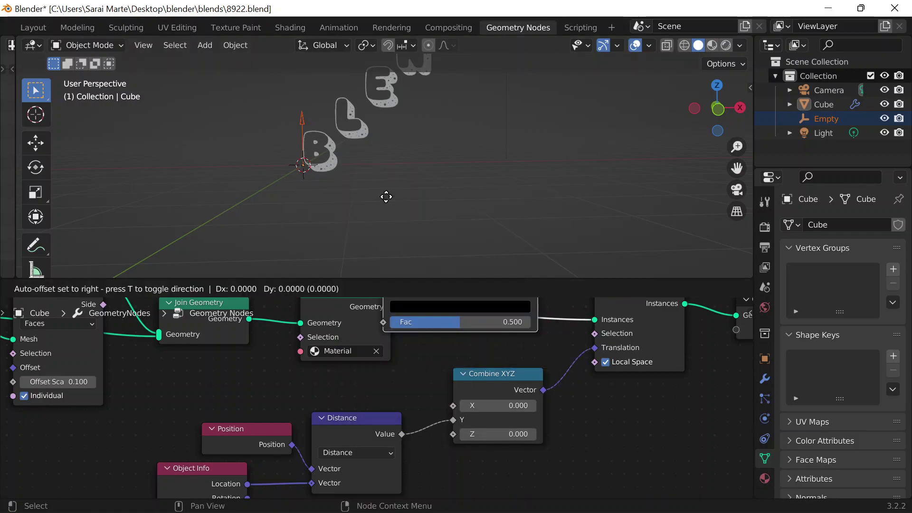
left_click(458, 388)
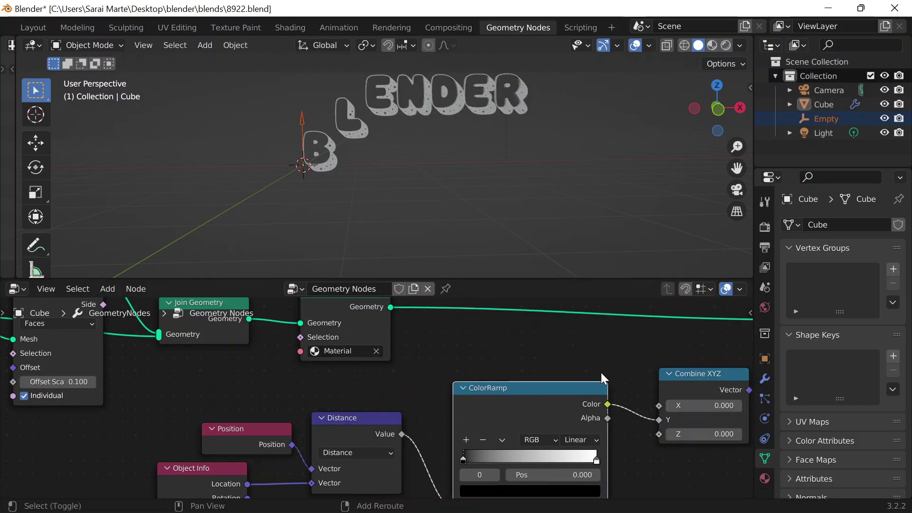
Flip the ColorRamp so it runs white to black
middle_click_drag(600, 369, 541, 331)
scroll(632, 330, "up", 1)
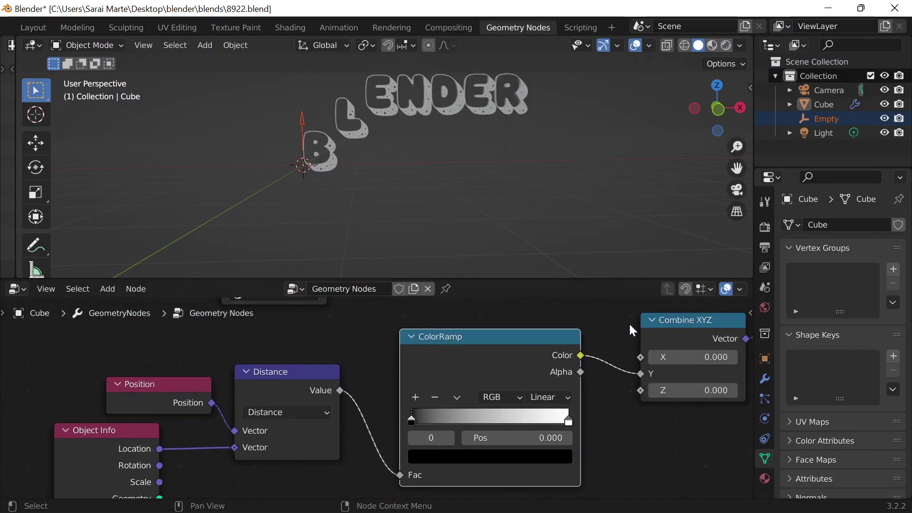
left_click(457, 398)
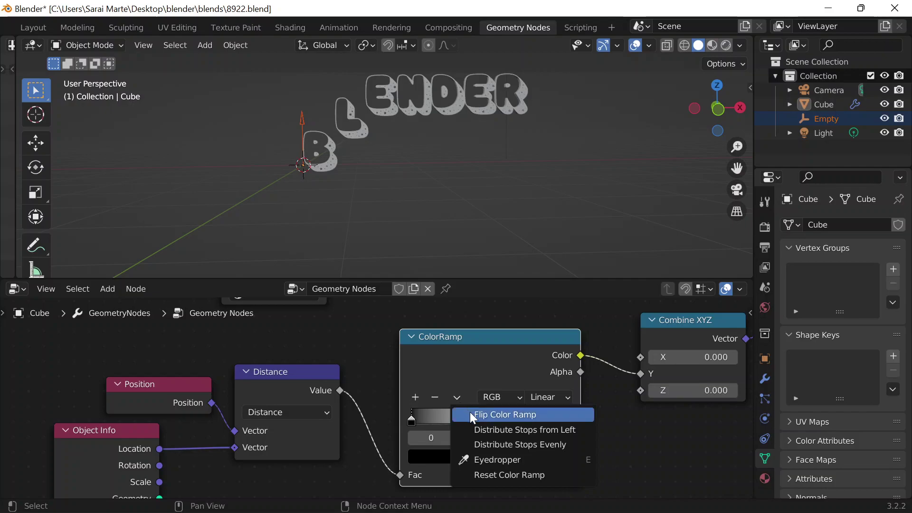
left_click(473, 415)
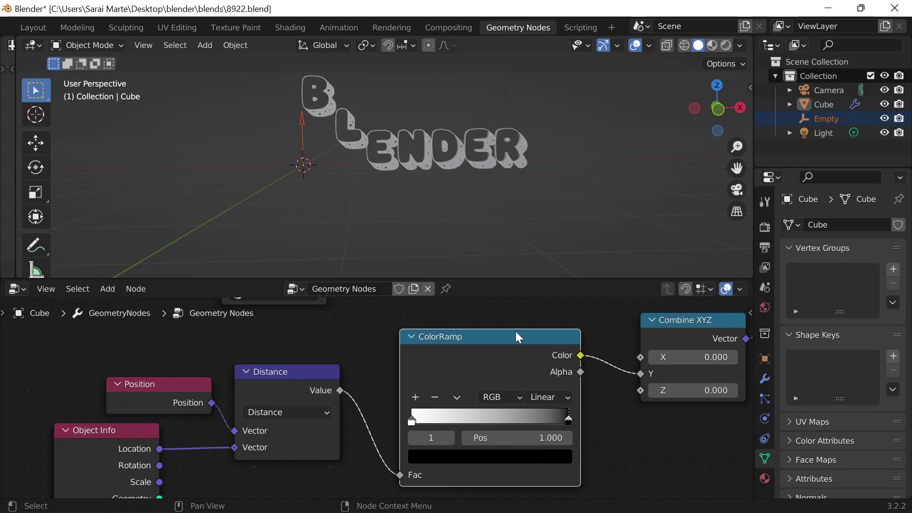
Test the effect by moving the Empty along X, cancel, and reselect the BLENDER text
left_click(305, 136)
key("g")
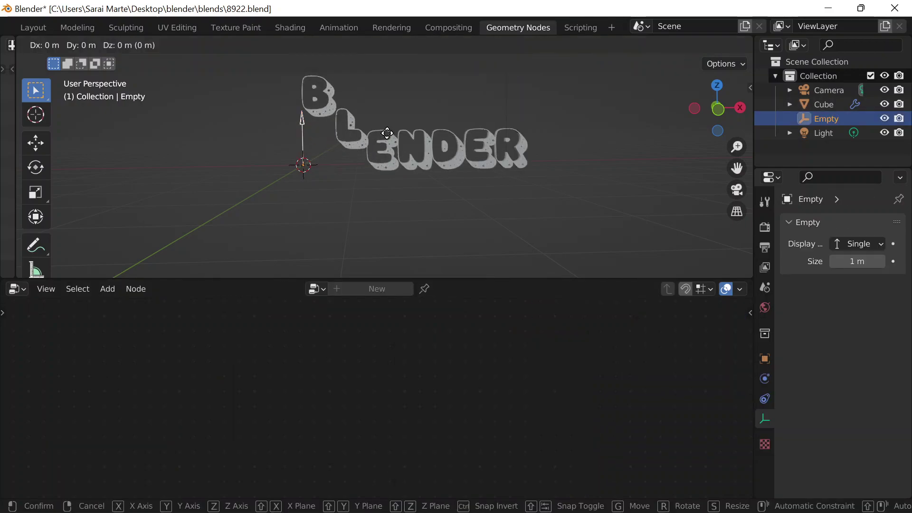
key("x")
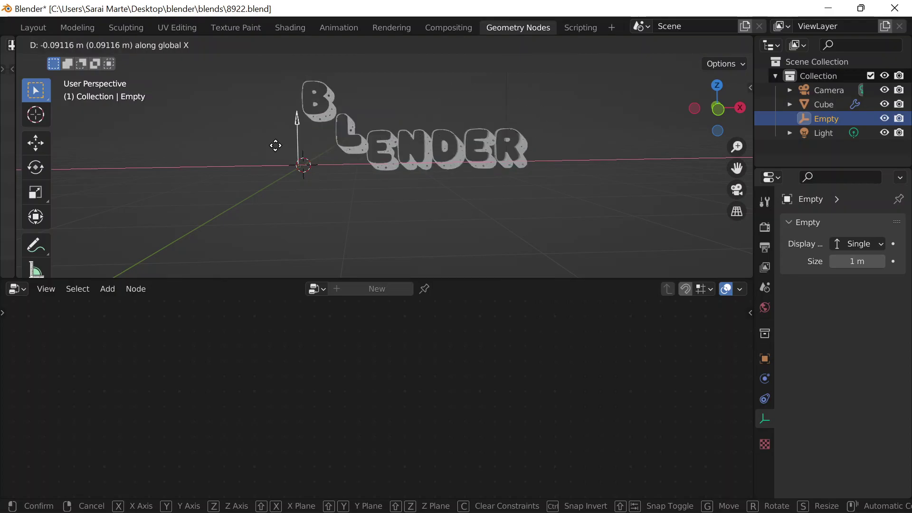
right_click(328, 142)
left_click(366, 147)
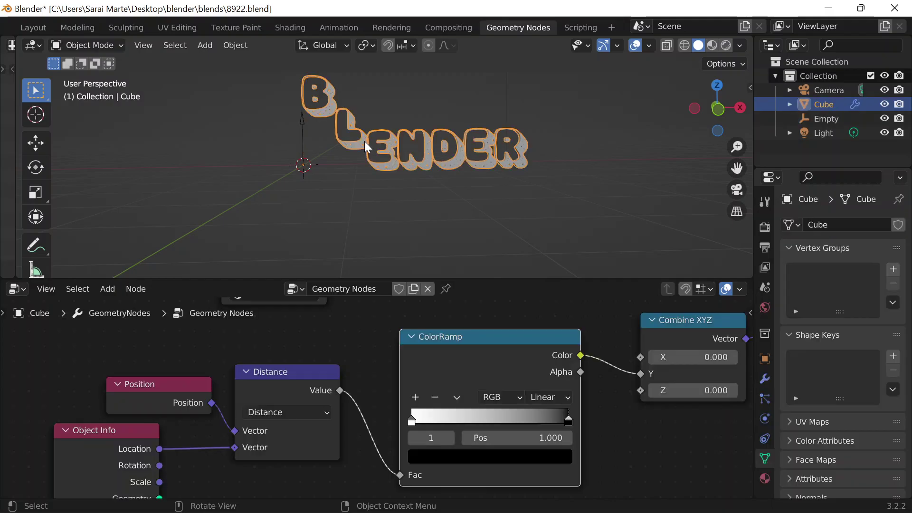
left_click(367, 315)
middle_click_drag(354, 328, 271, 285, "shift")
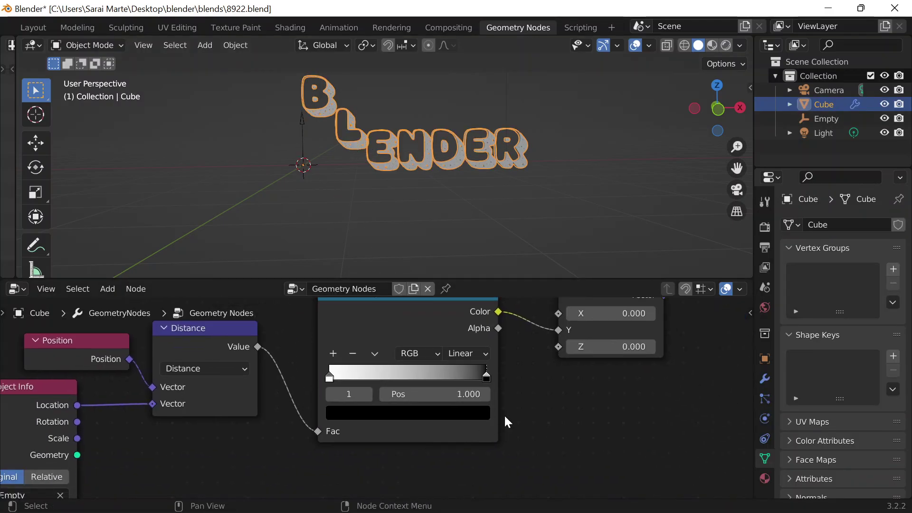
scroll(509, 410, "down", 2)
middle_click_drag(522, 402, 520, 409)
Insert a Float Curve between ColorRamp and Combine XYZ and bend it into an upward arc
key("shift+a")
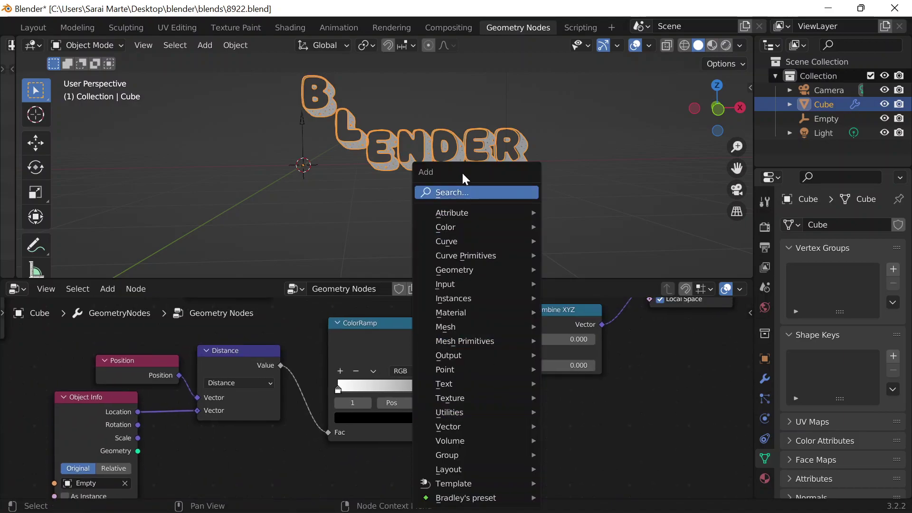
left_click(457, 191)
type("floa")
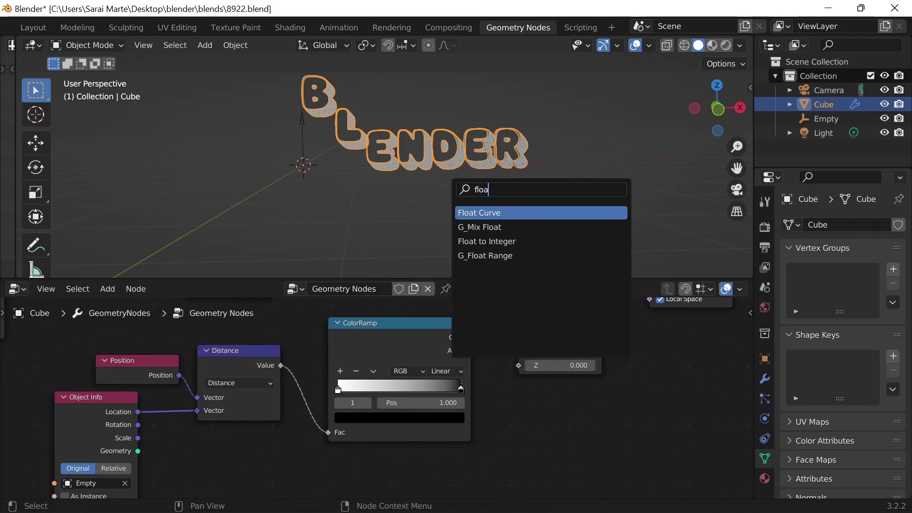
key("Return")
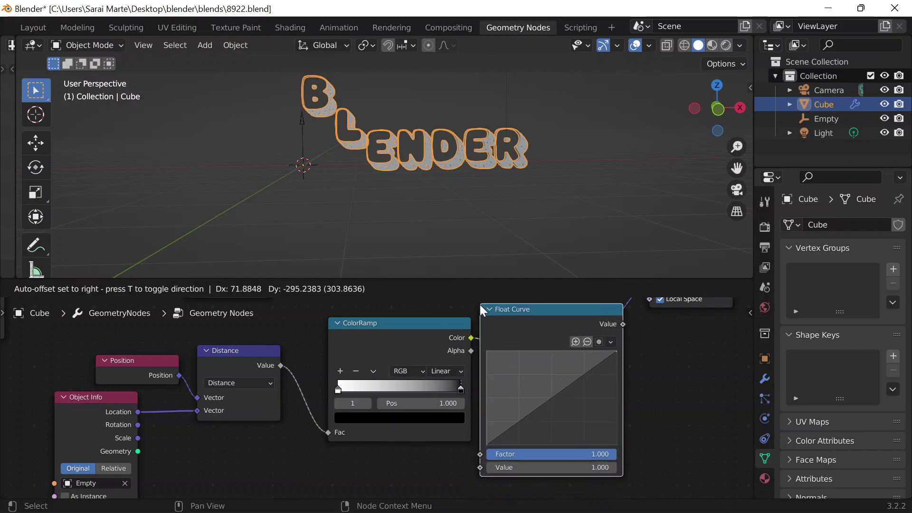
left_click(563, 401)
left_click_drag(590, 398, 564, 379)
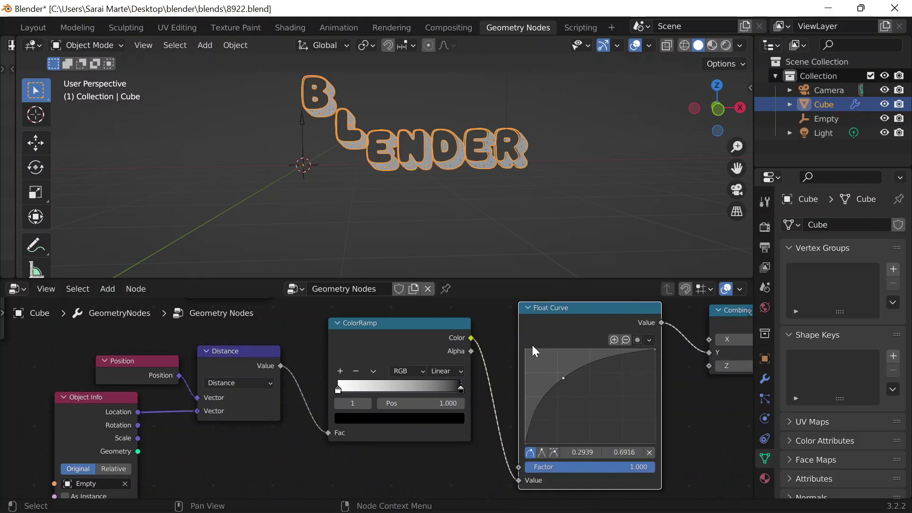
scroll(532, 345, "down", 1)
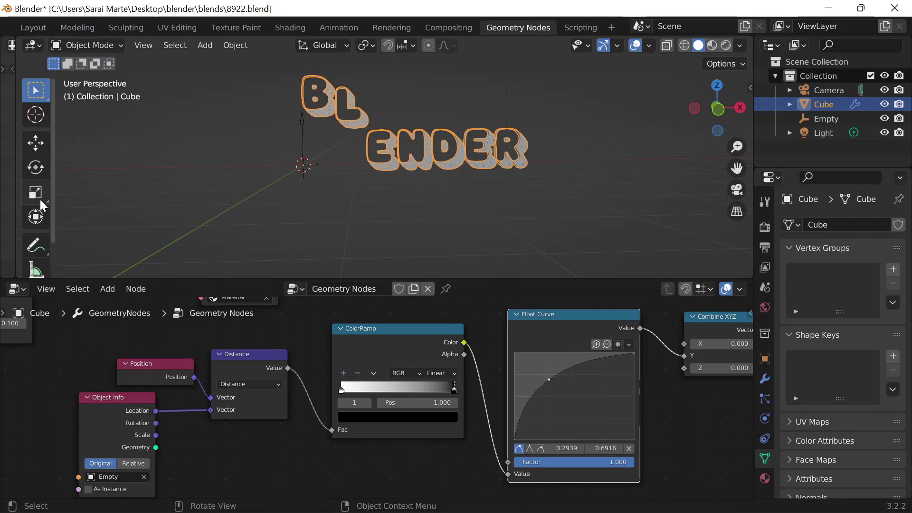
Sketch an annotation arc illustrating the curve's effect, undo it, and return to box selection
left_click(35, 246)
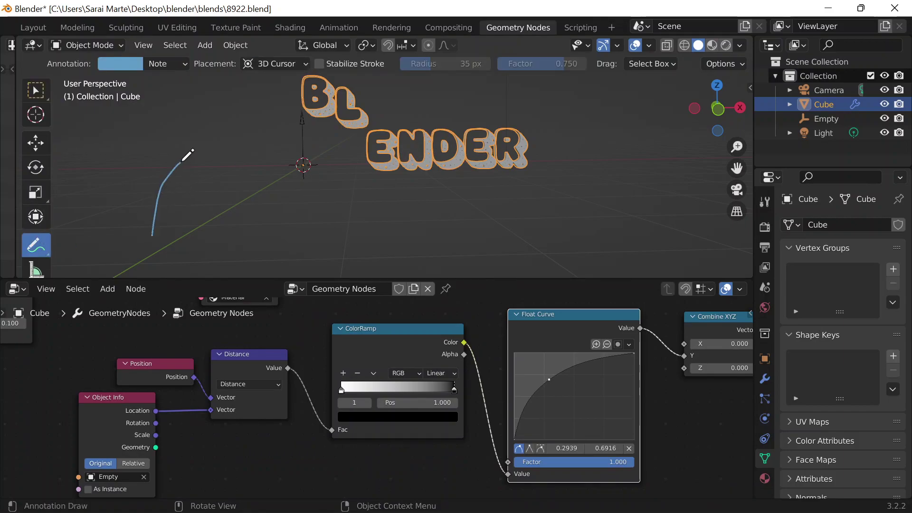
mouse_move(204, 151)
left_mouse_down()
mouse_move(218, 153)
mouse_move(259, 212)
mouse_move(252, 205)
left_mouse_up()
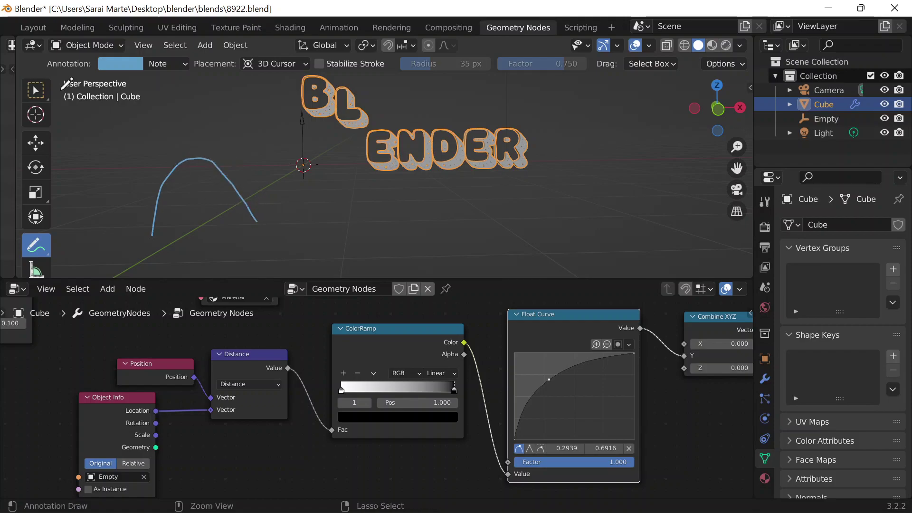
key("ctrl+z")
left_click(43, 93)
scroll(466, 155, "down", 2)
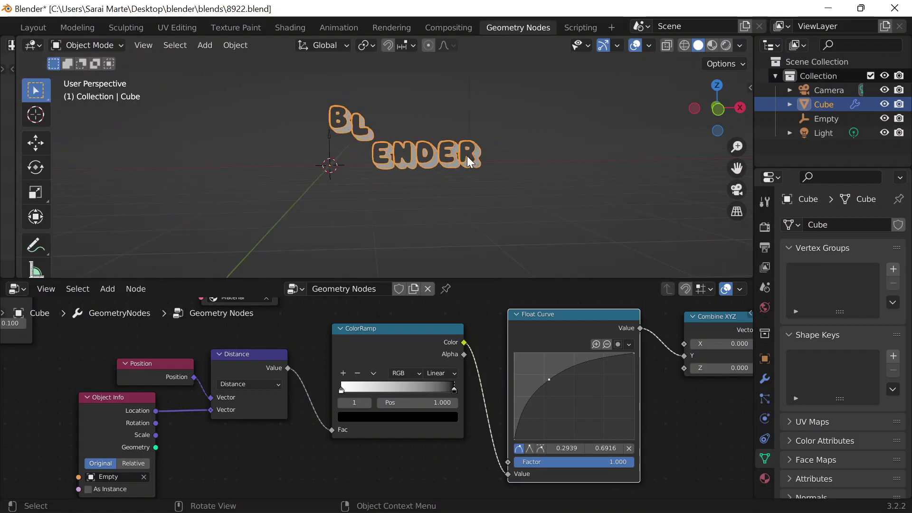
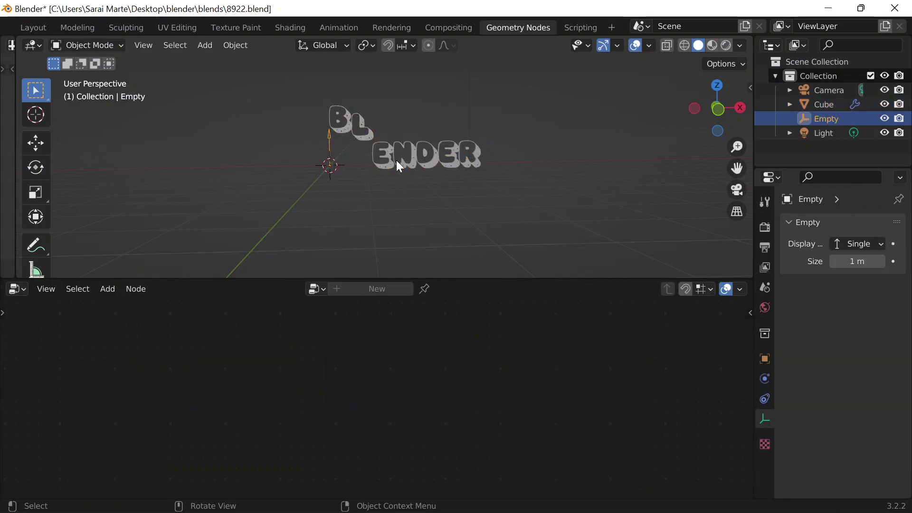
Switch to the Layout workspace, which shows the animation timeline
scroll(67, 19, "up", 5)
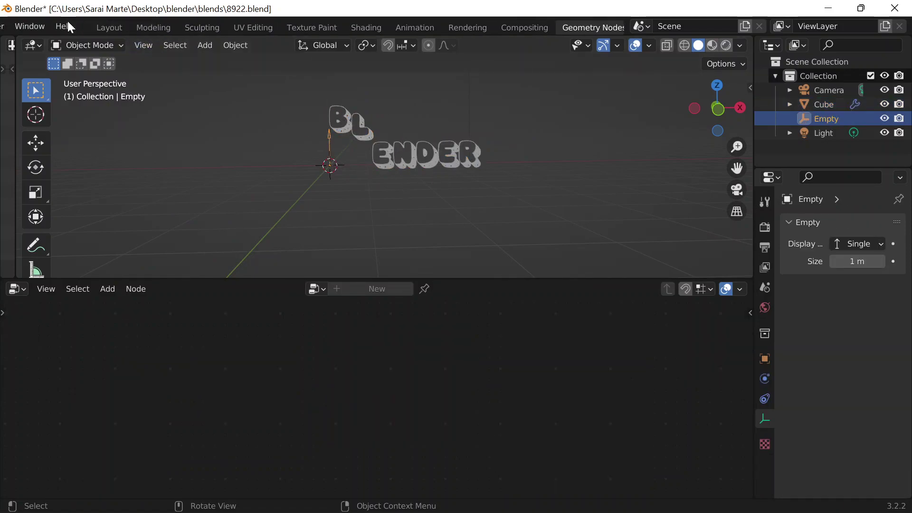
left_click(144, 27)
Face the text from the front, enlarge the timeline, and set the end frame to 80
middle_click_drag(421, 299, 428, 237)
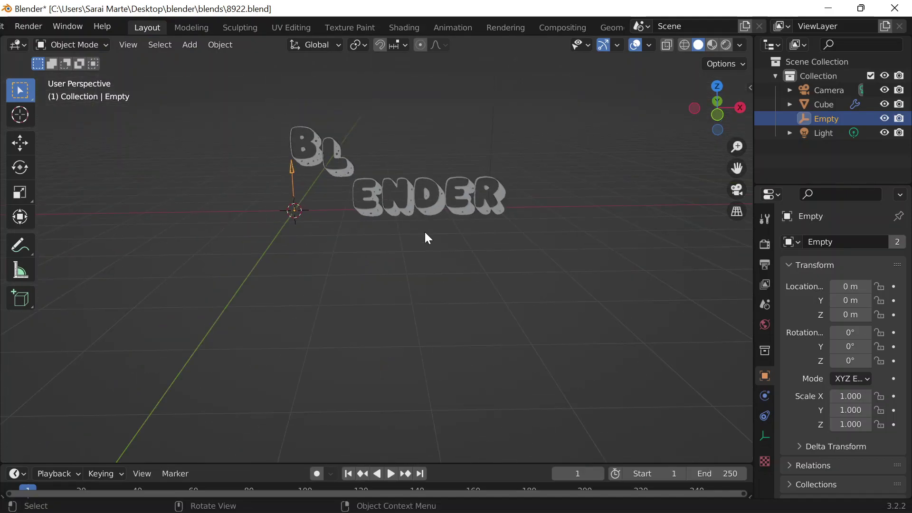
left_click_drag(438, 462, 427, 363)
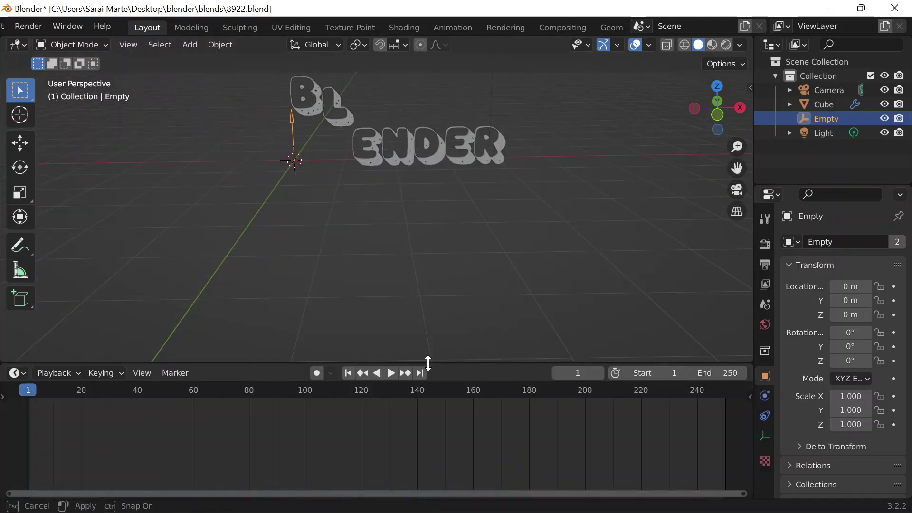
key("n")
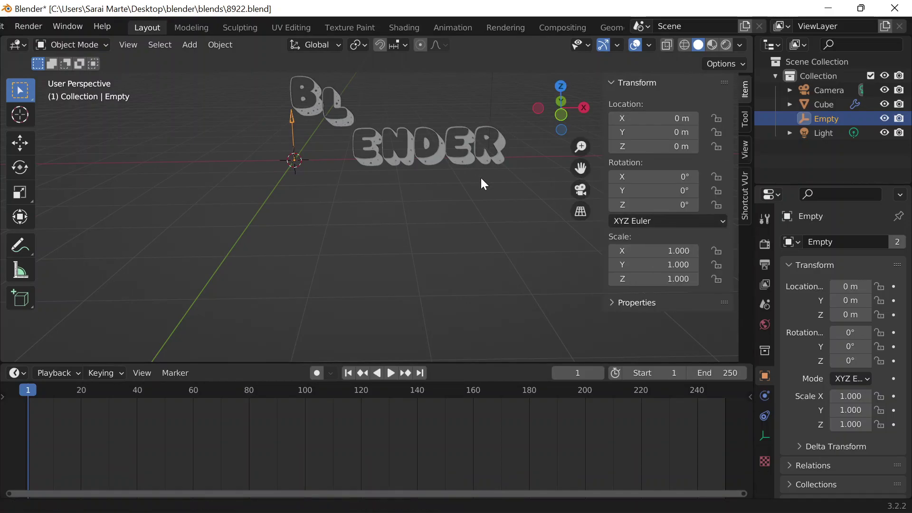
middle_click_drag(481, 178, 457, 232, "shift")
scroll(457, 232, "up", 2)
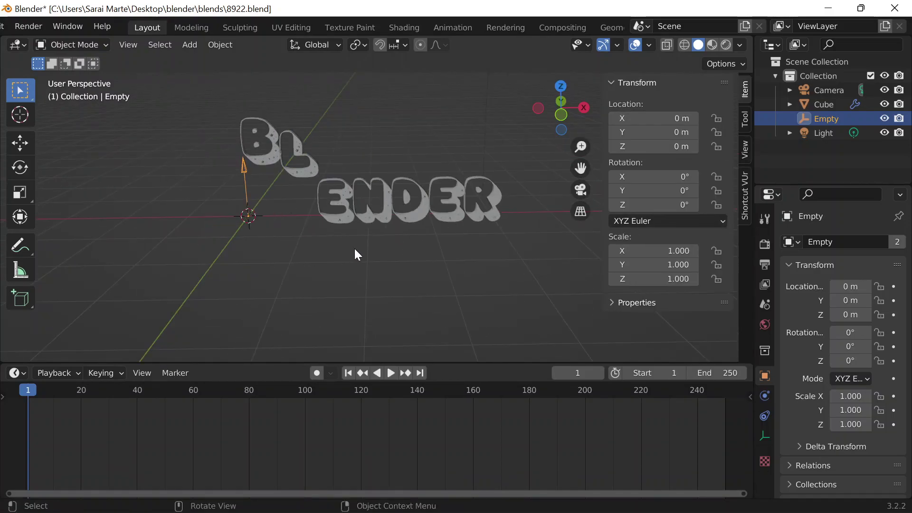
left_click(702, 374)
type("80")
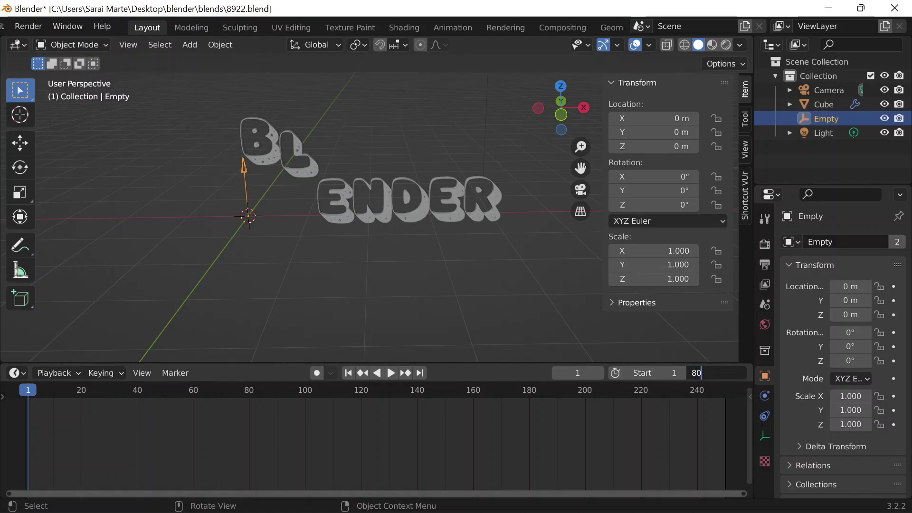
key("Return")
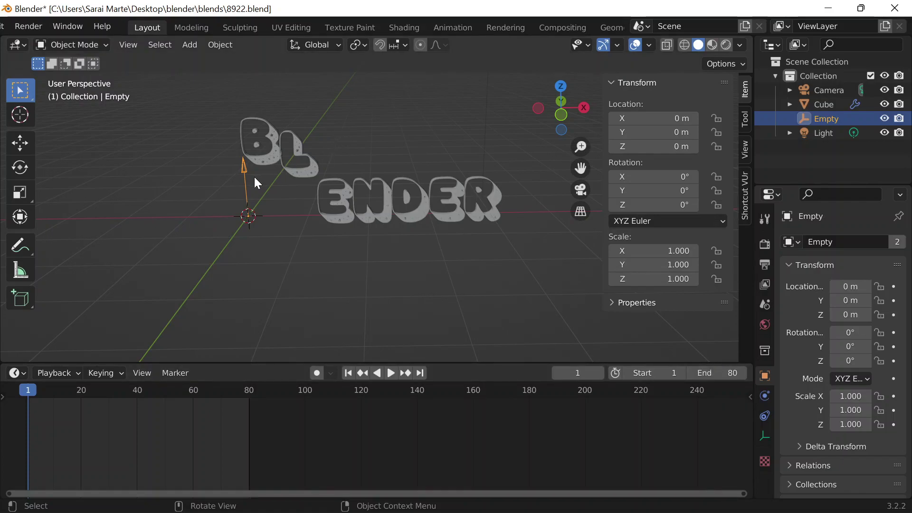
Move the Empty along X to about -1.49 m, left of the text
key("g")
key("x")
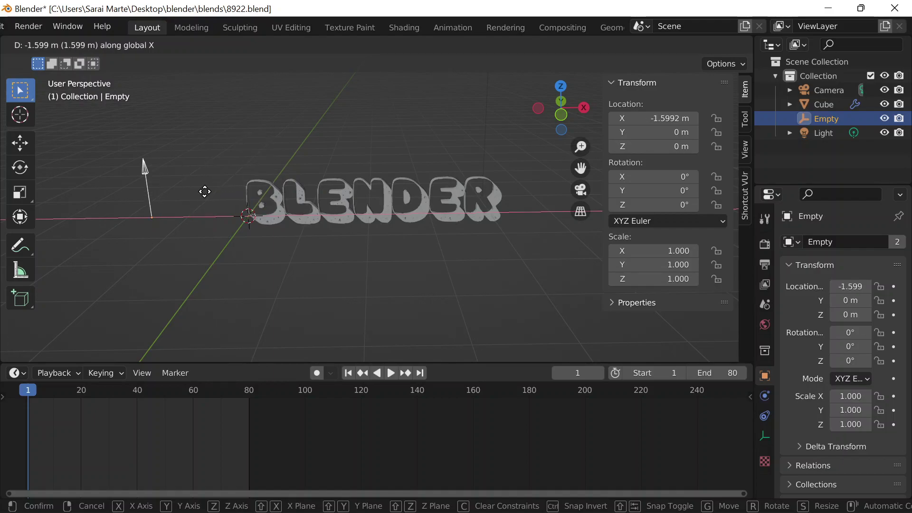
left_click(208, 197)
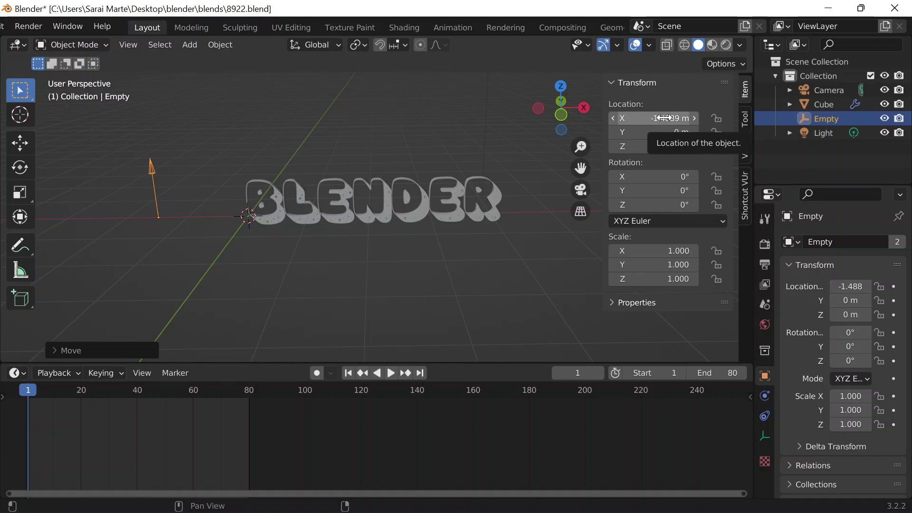
Keyframe the Empty's location on frame 1, then go to frame 80
key("i")
left_click(98, 386)
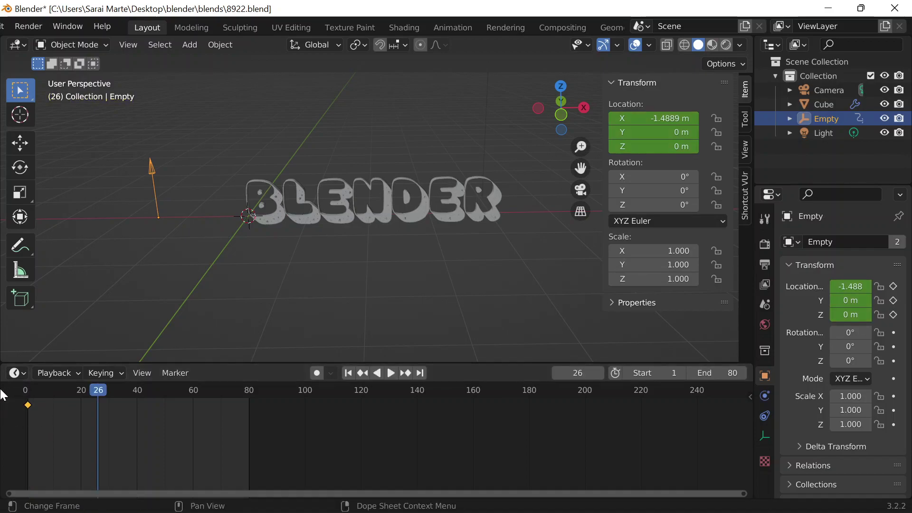
left_click(594, 376)
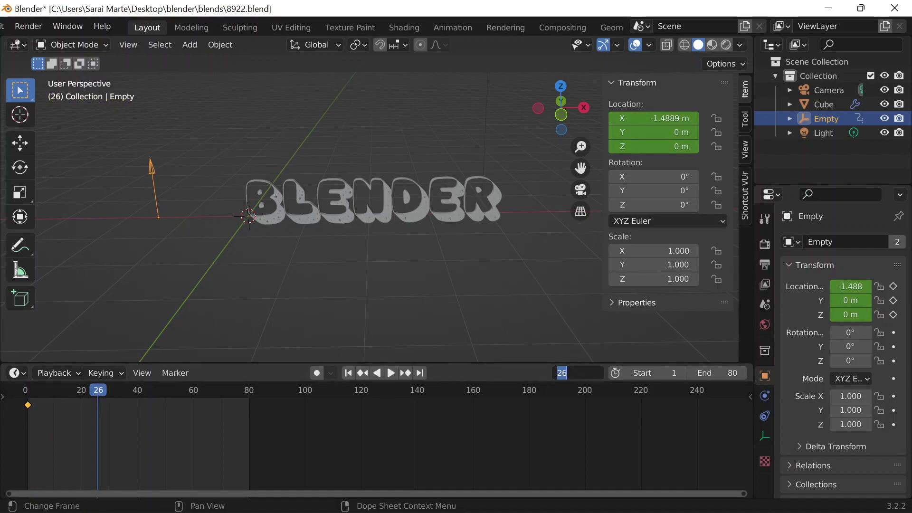
type("80")
key("Return")
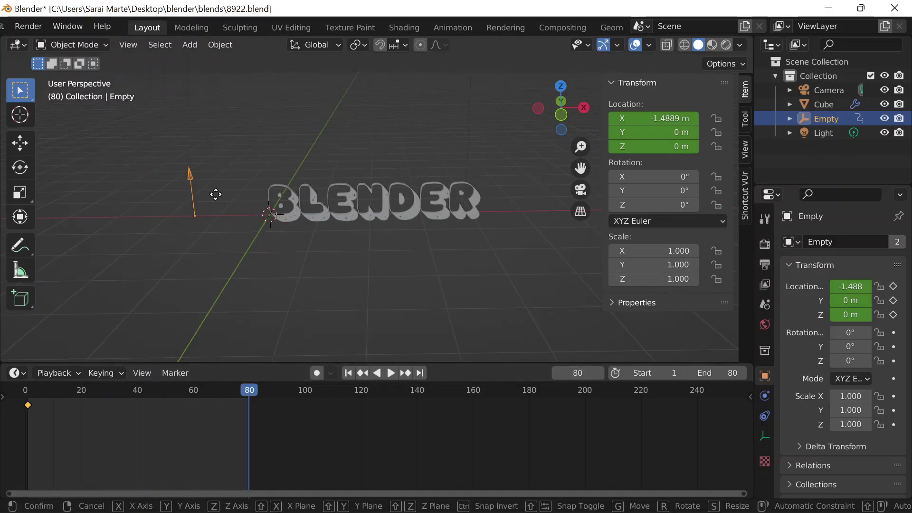
Move the Empty along X to 4.5696 m, keyframe it, and play the animation
key("g")
key("x")
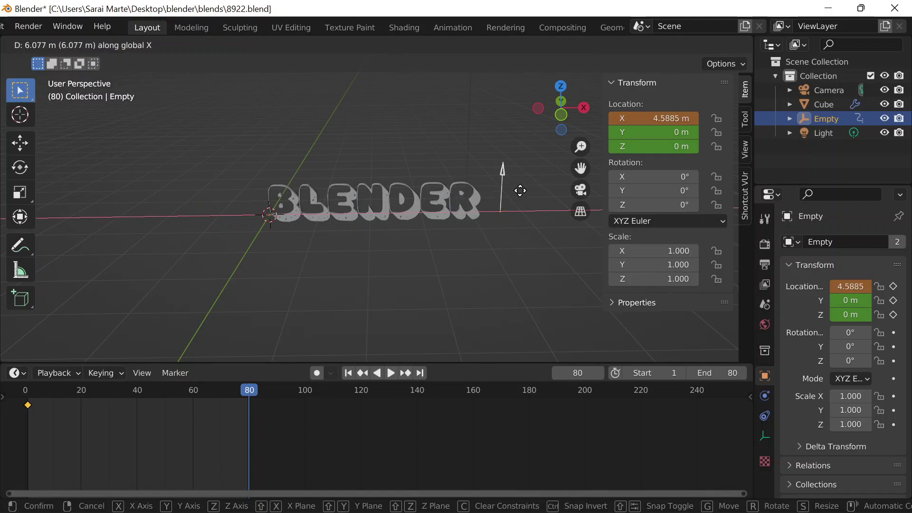
left_click(520, 190)
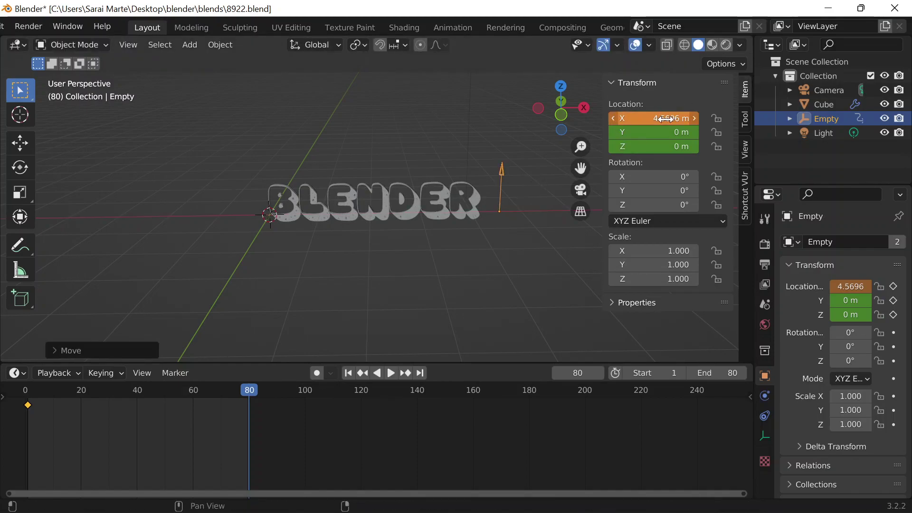
key("i")
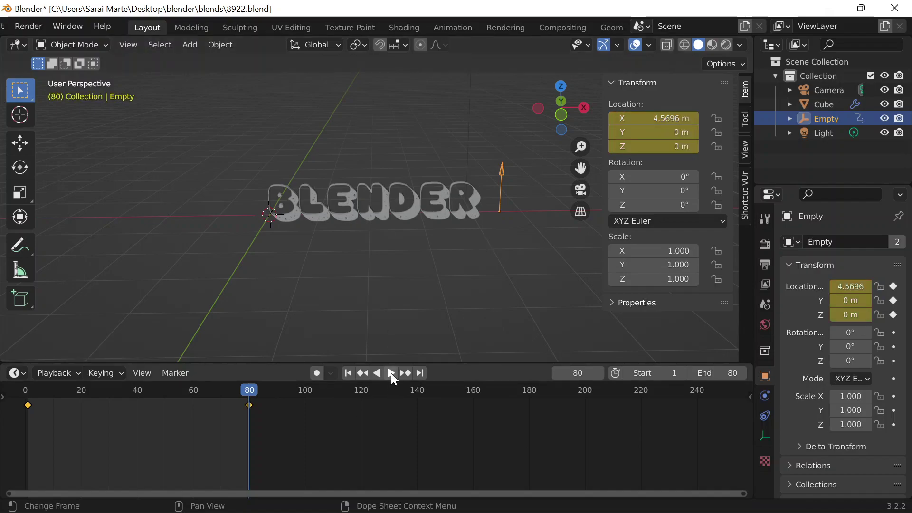
key("space")
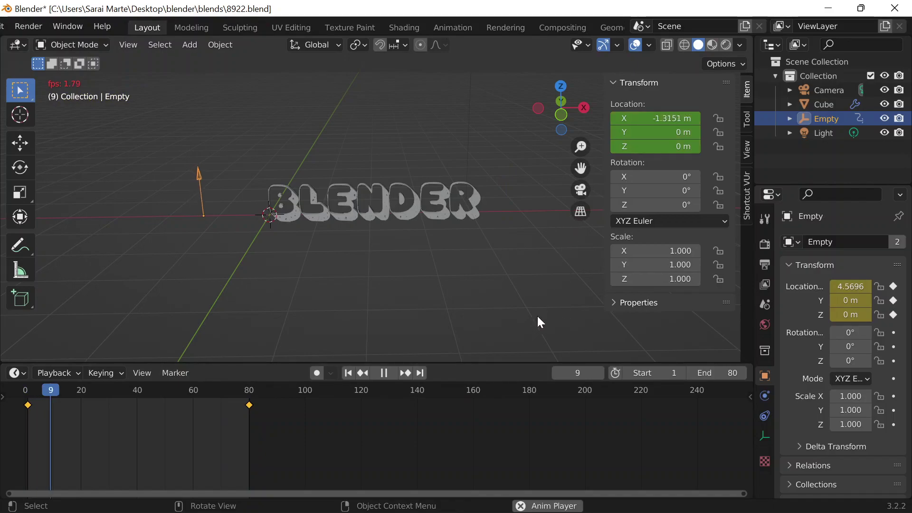
Hide the sidebar, stop playback at frame 80, and save 8922.blend
key("n")
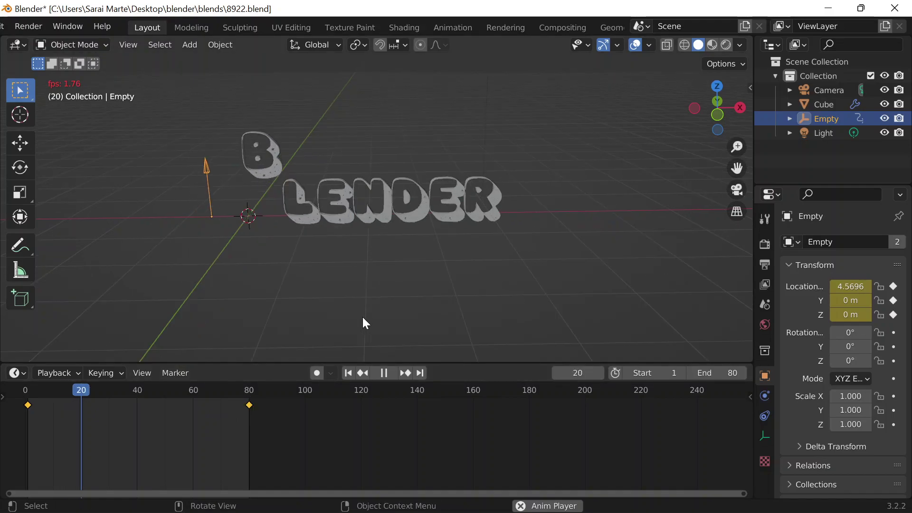
key("Escape")
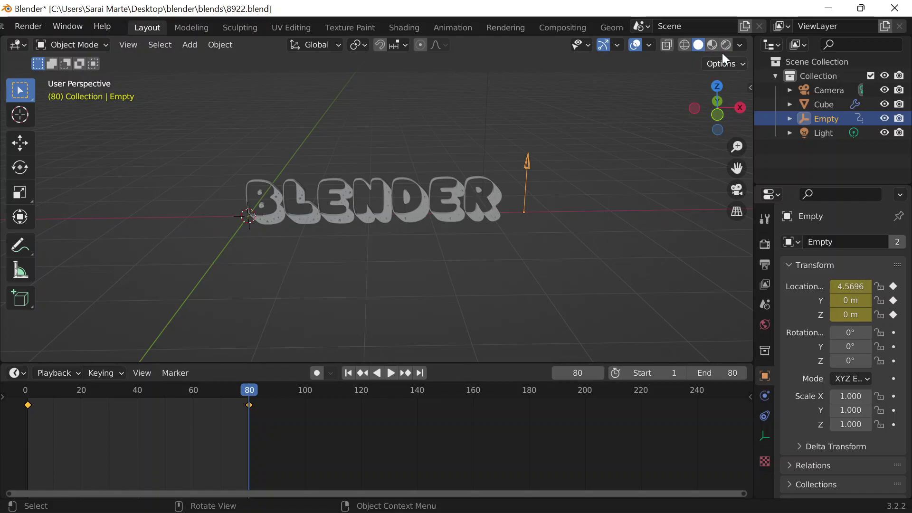
key("ctrl+s")
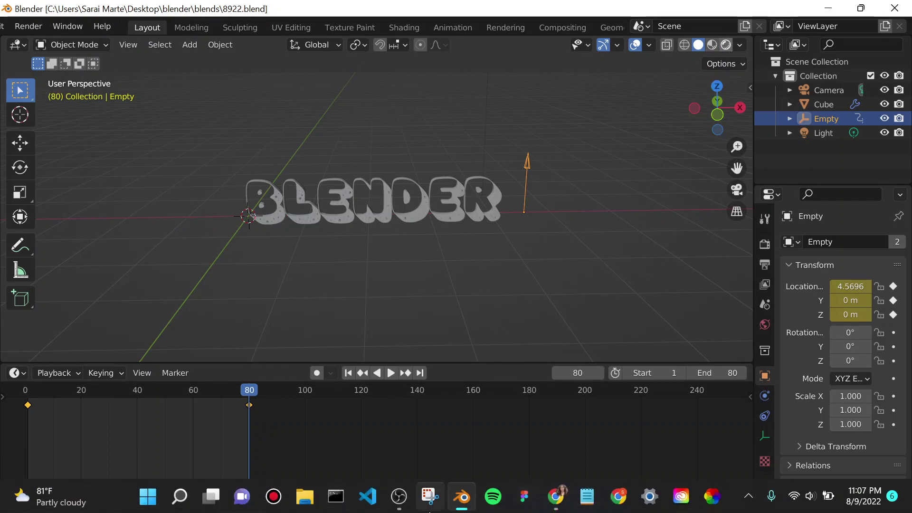
left_click(399, 509)
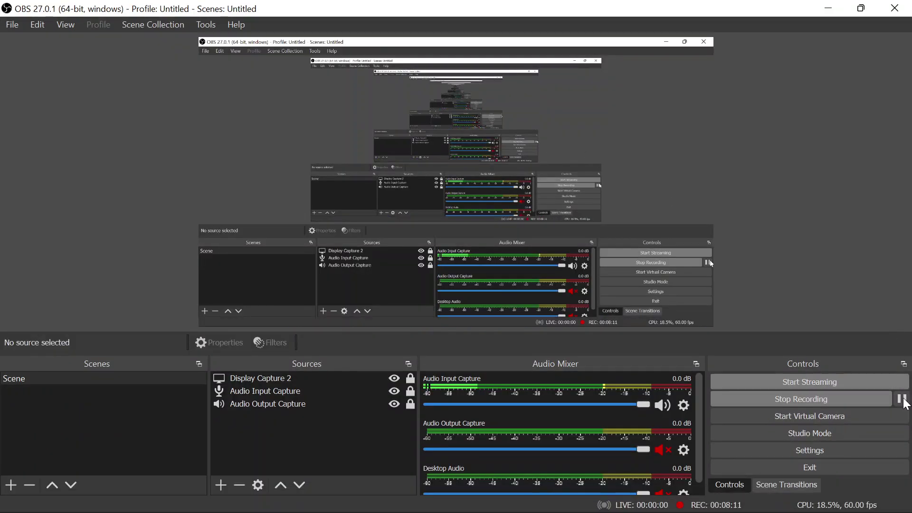
left_click(829, 8)
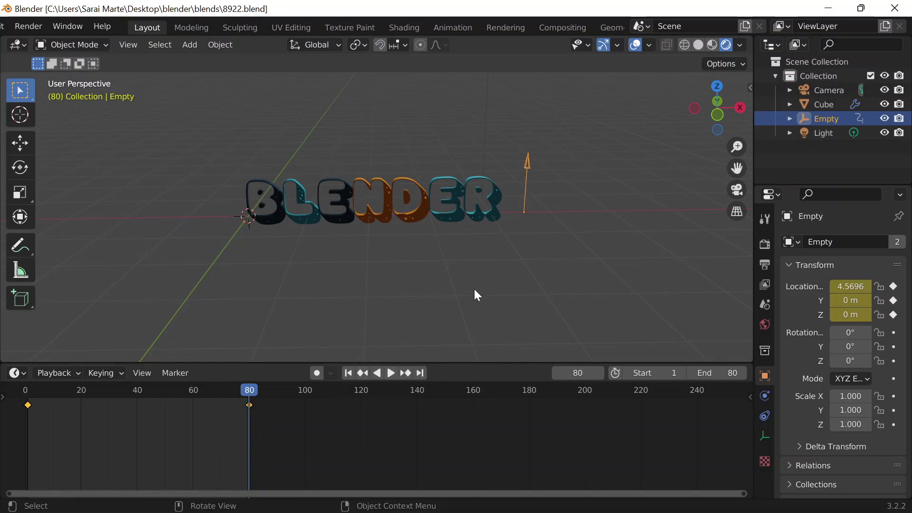
Add a plane and scale it to 3.573
scroll(475, 289, "down", 3)
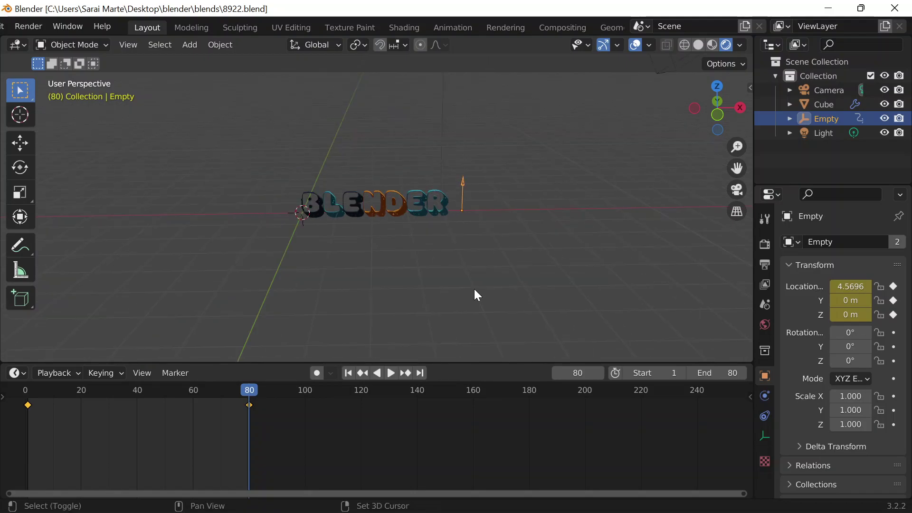
key("shift+a")
mouse_move(452, 229)
left_click(542, 222)
key("s")
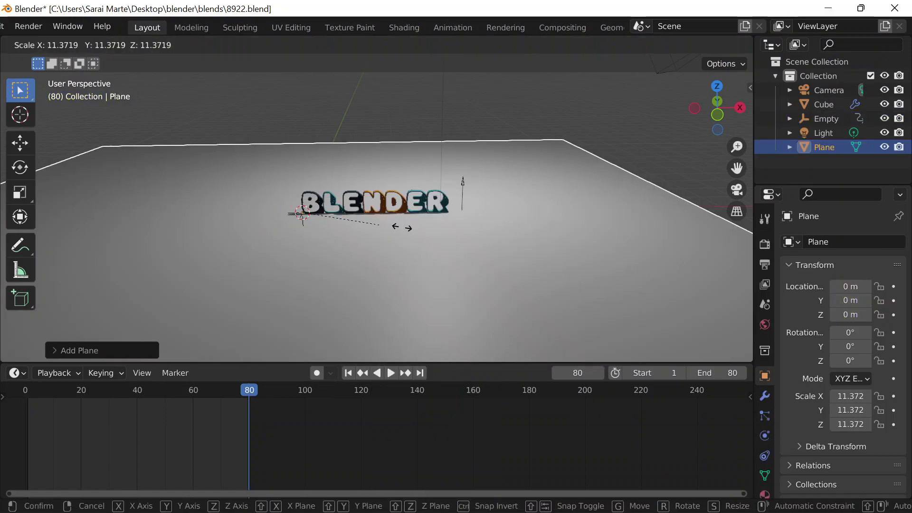
left_click(317, 229)
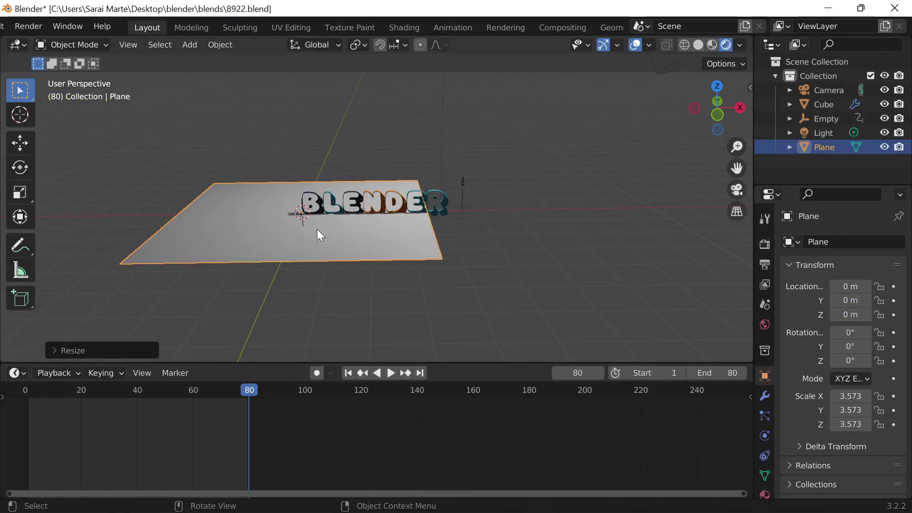
key("h")
Unhide the plane, shift it 1.99 m along X, and select its back edge in Edit Mode
key("alt+h")
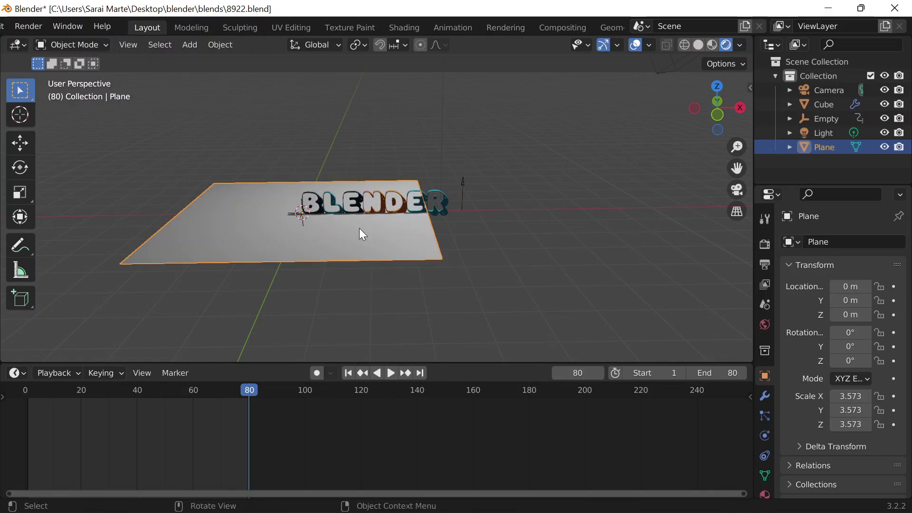
key("g")
key("x")
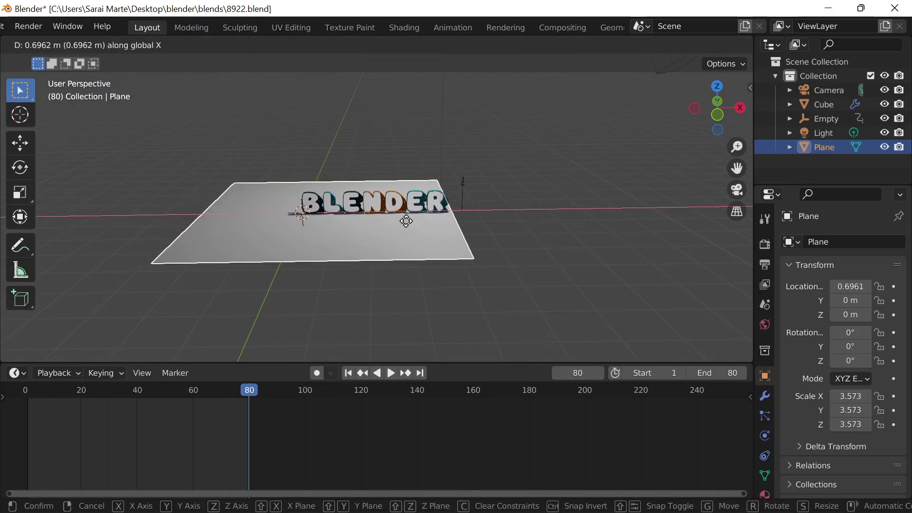
left_click(438, 218)
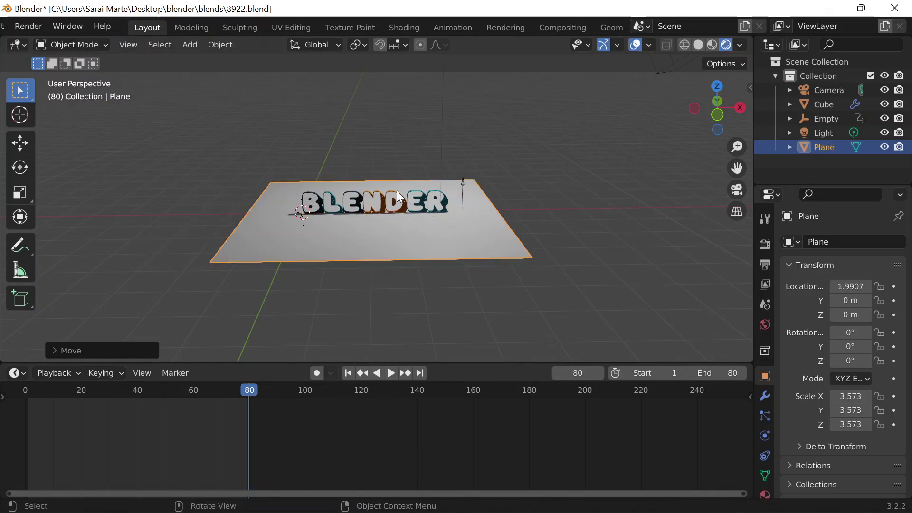
key("Tab")
left_click(135, 45)
left_click(292, 180)
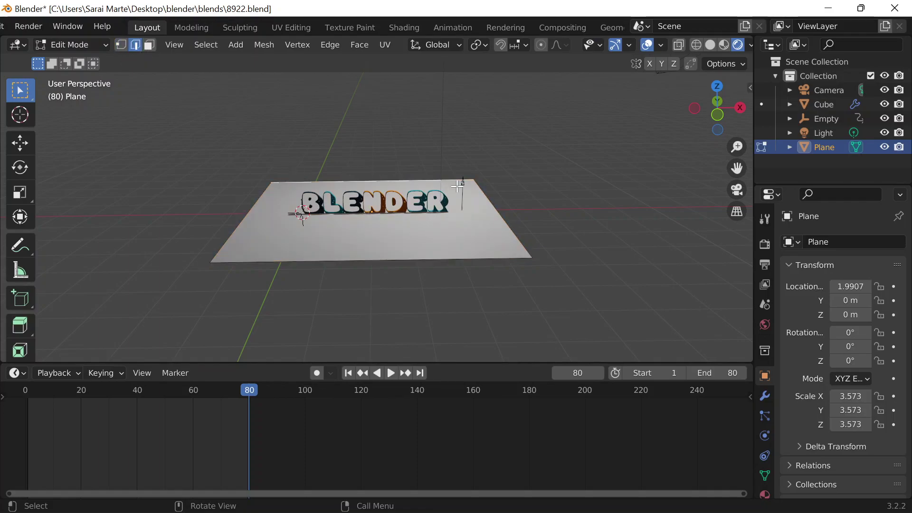
Extrude the plane's back edge straight up along Z into a wall, then return to Object Mode
key("e")
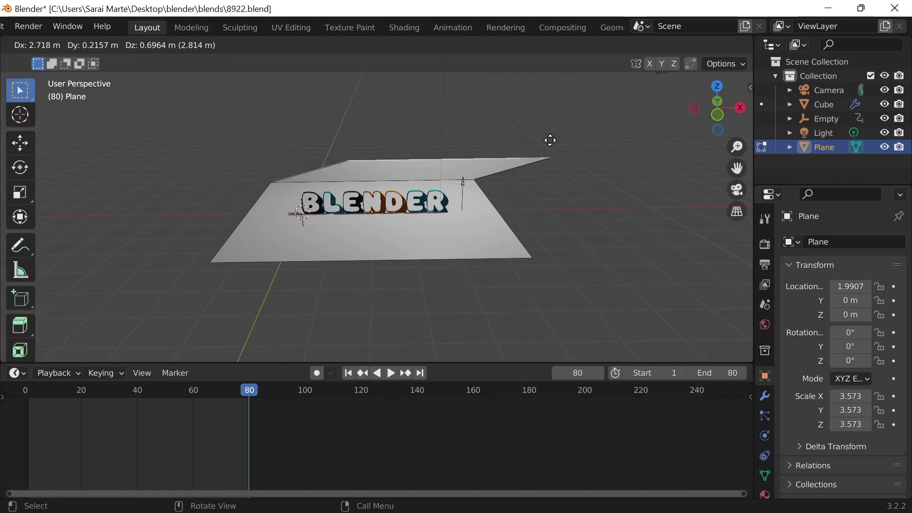
key("z")
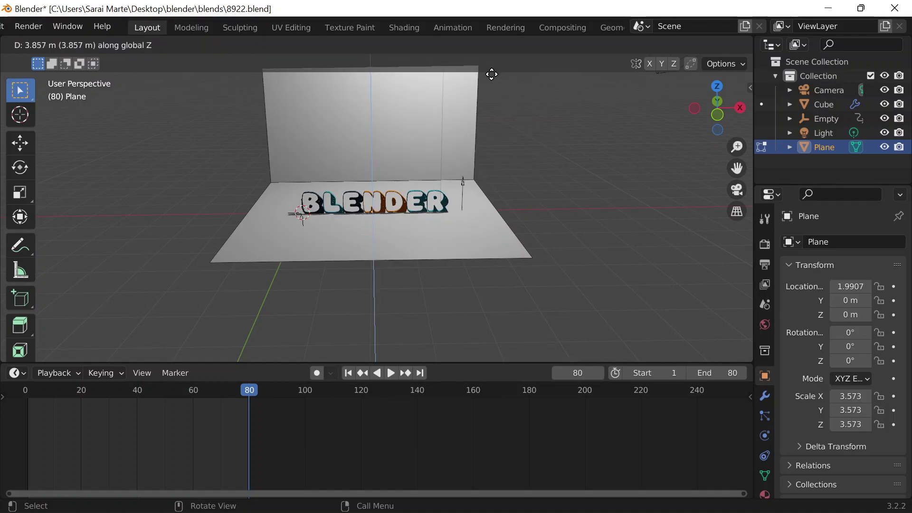
left_click(489, 74)
scroll(527, 152, "down", 2)
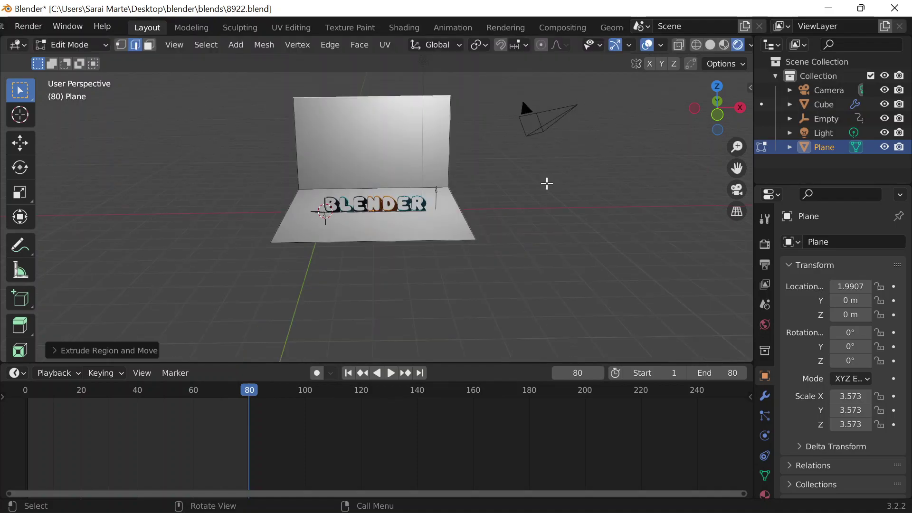
middle_click_drag(568, 189, 722, 408)
key("Tab")
Add and apply a 0.12 m Bevel modifier to round the corner, then shade the backdrop smooth
left_click(765, 396)
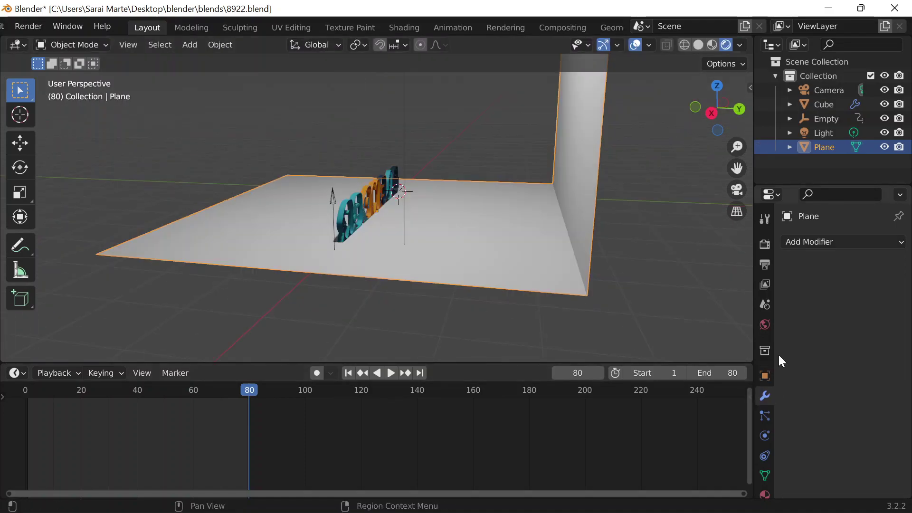
left_click(808, 242)
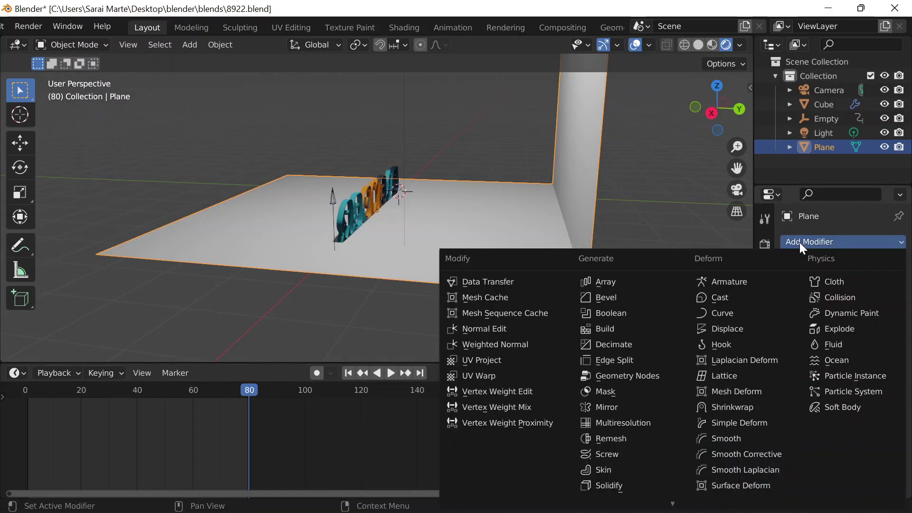
left_click(624, 298)
left_click_drag(861, 319, 900, 338)
left_click(863, 264)
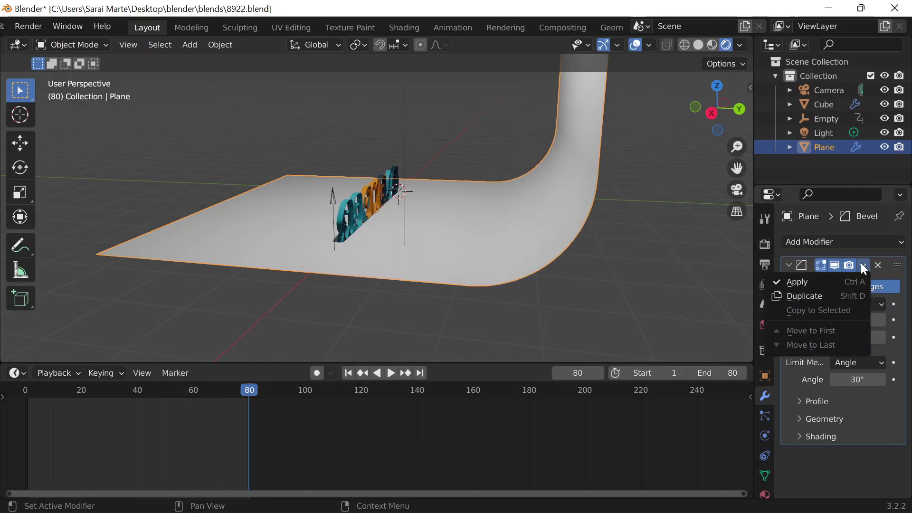
left_click(842, 277)
right_click(547, 199)
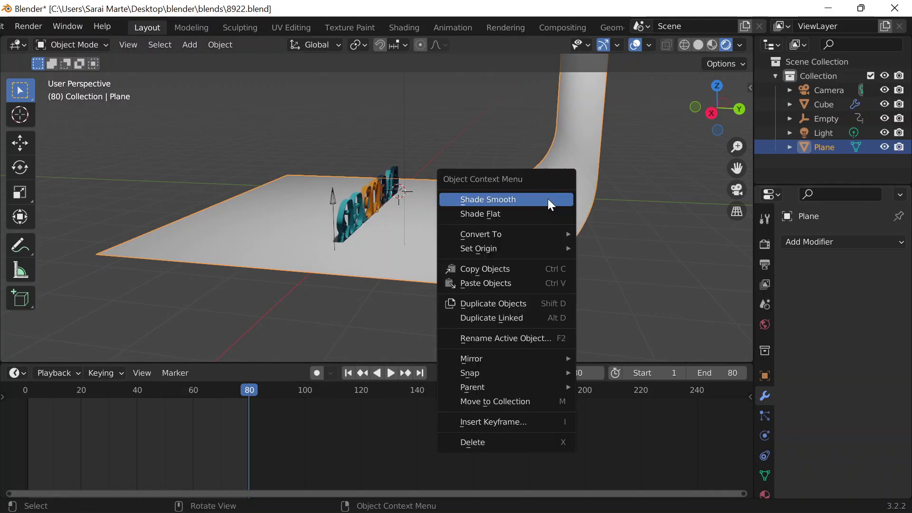
left_click(548, 199)
Shrink the timeline and lower the backdrop about 0.094 m along Z
middle_click_drag(483, 237, 532, 304)
left_click_drag(458, 364, 440, 490)
scroll(484, 360, "up", 3)
middle_click_drag(483, 360, 446, 204)
scroll(489, 353, "down", 1)
scroll(489, 352, "up", 3)
scroll(489, 353, "down", 2)
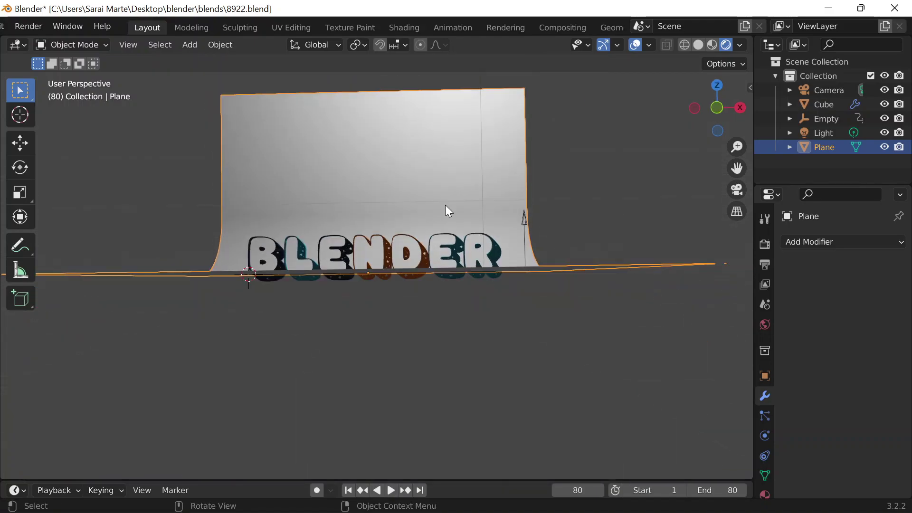
key("g")
key("z")
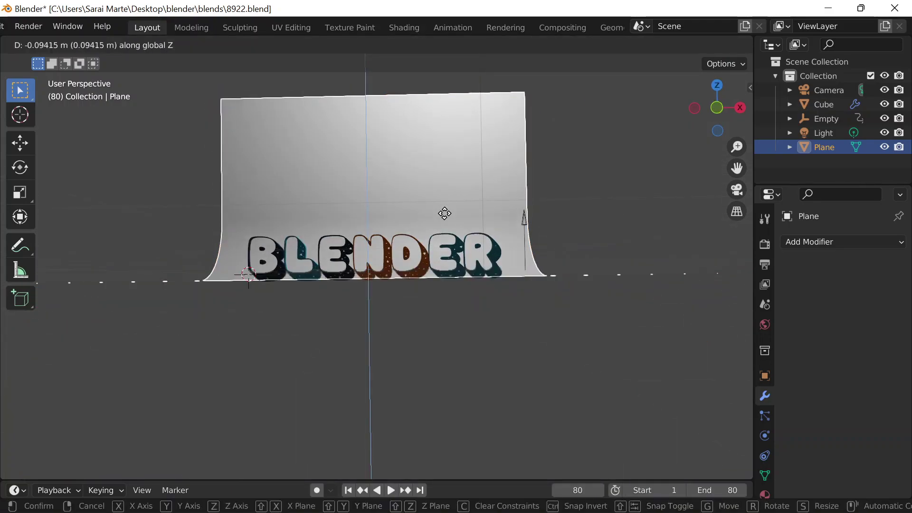
left_click(445, 221)
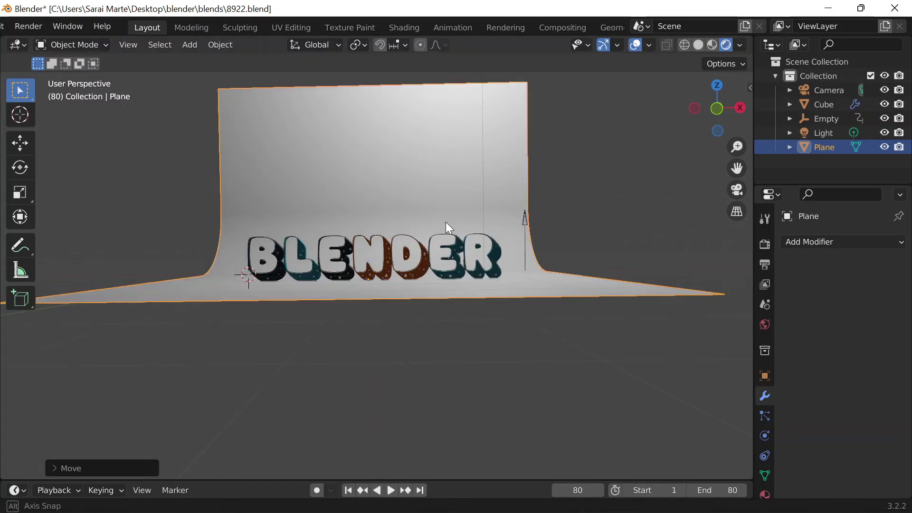
Switch to the front view, then look through the scene camera
middle_click_drag(446, 221, 455, 238)
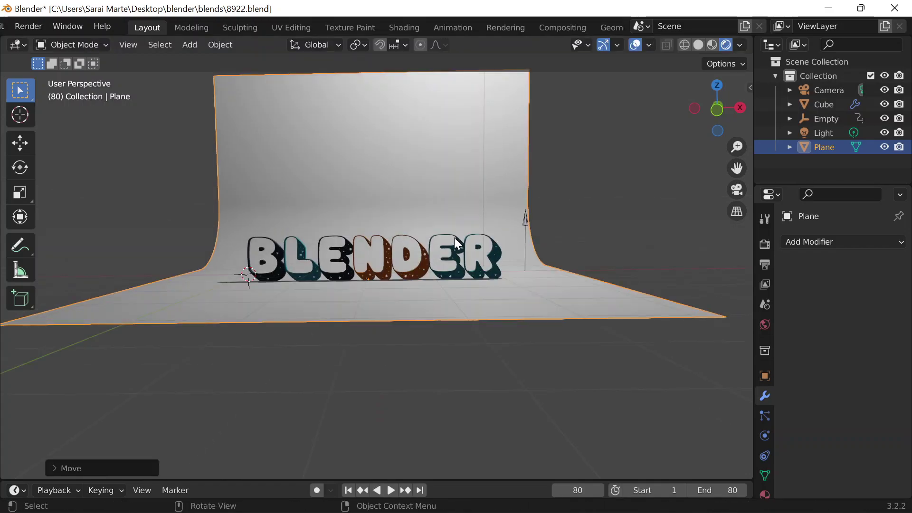
key("grave")
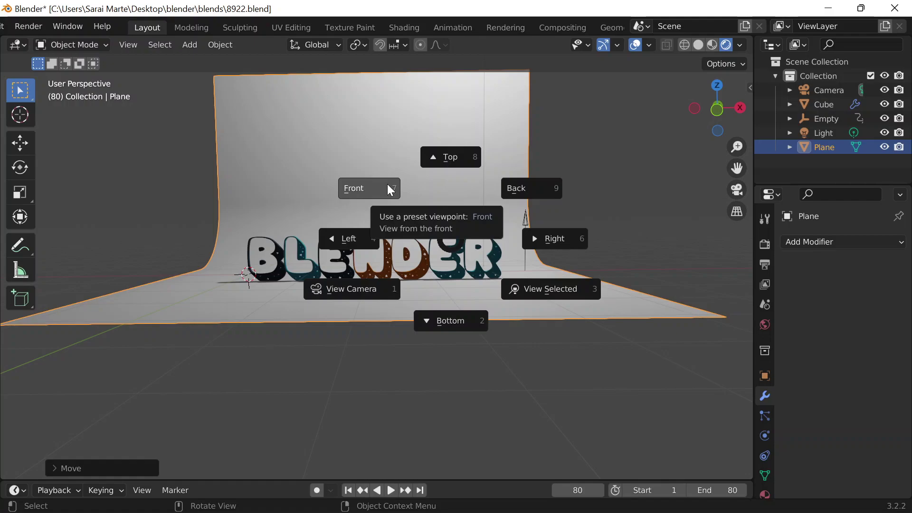
left_click(388, 186)
middle_click_drag(398, 176, 401, 178)
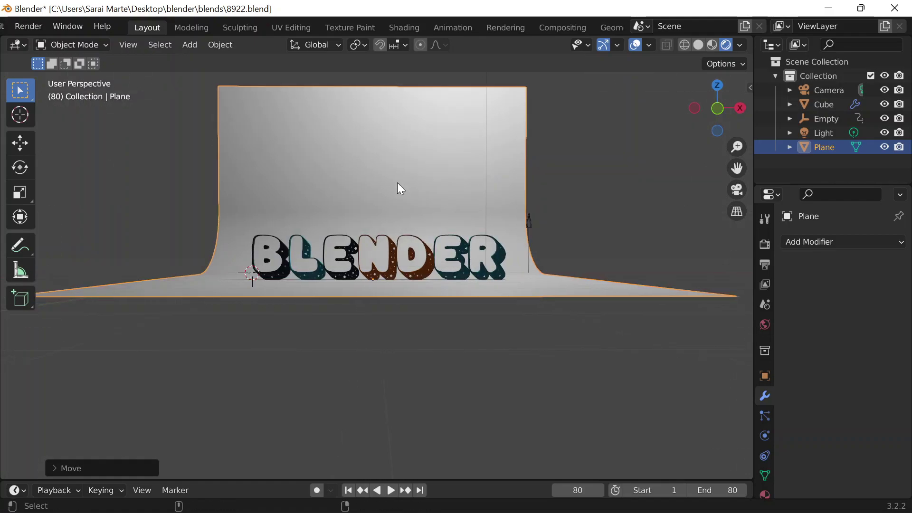
key("KP_0")
scroll(46, 23, "up", 3)
Open the Preferences window from the Edit menu and close it again
left_click(52, 27)
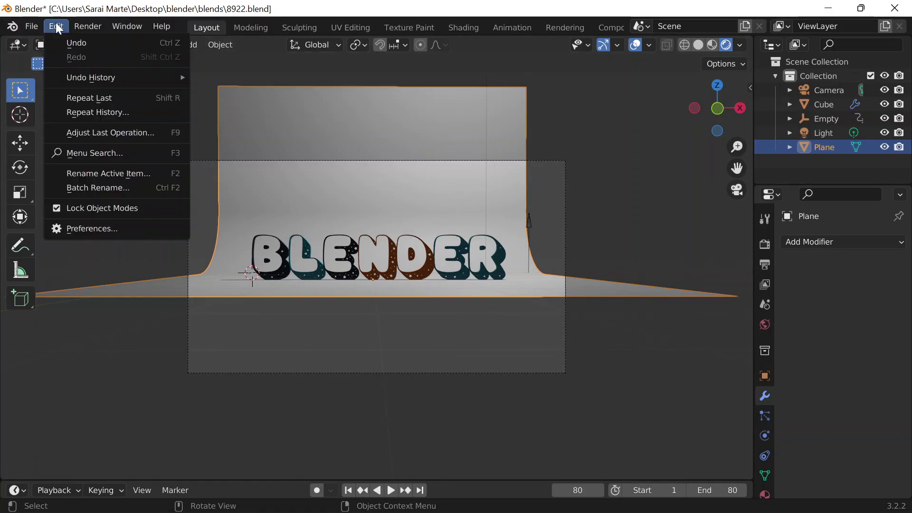
left_click(79, 228)
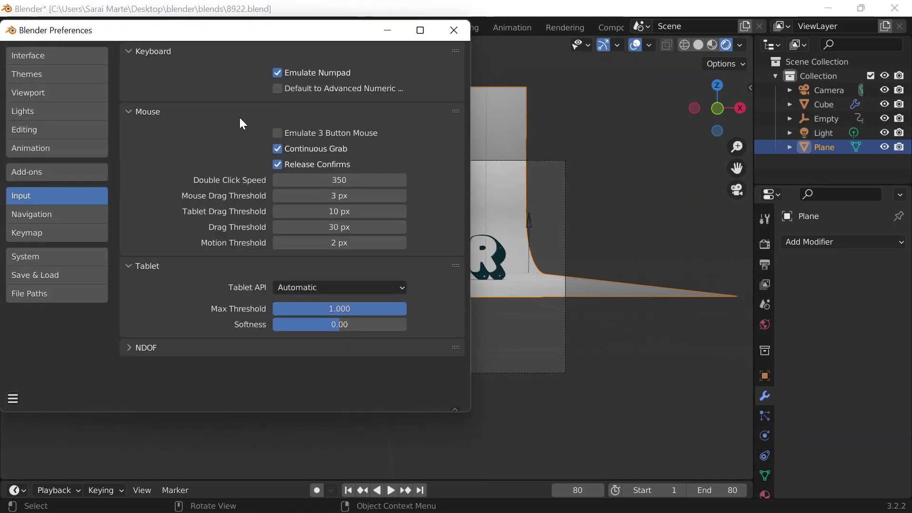
left_click(453, 30)
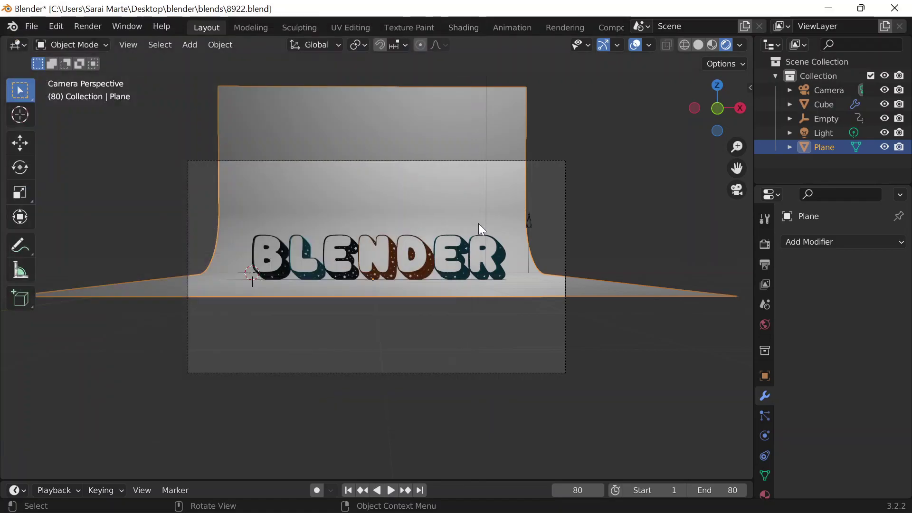
key("shift+a")
Widen the backdrop by scaling it along X, cancelling an accidental move
key("s")
key("y")
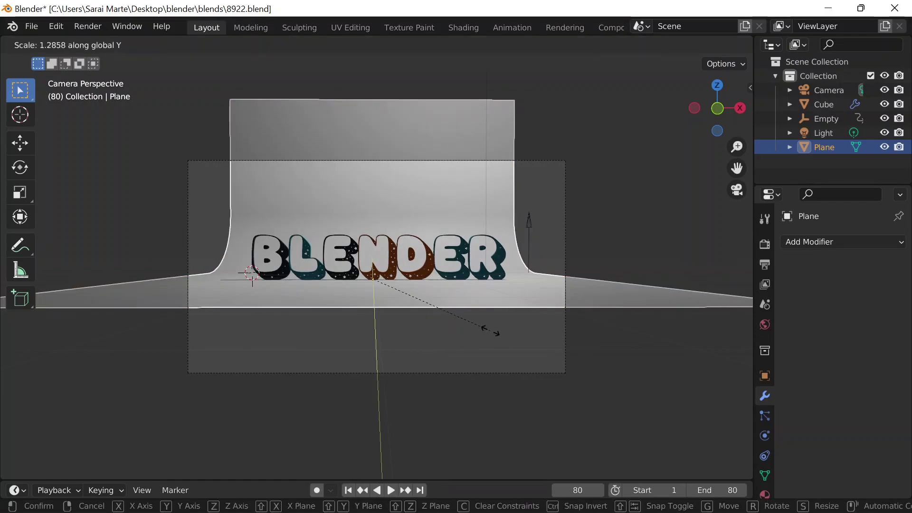
key("x")
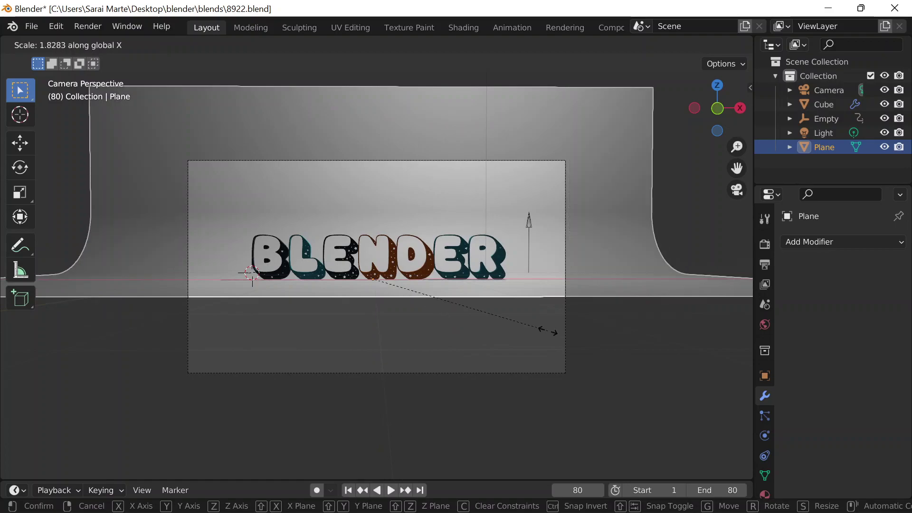
left_click(548, 331)
key("g")
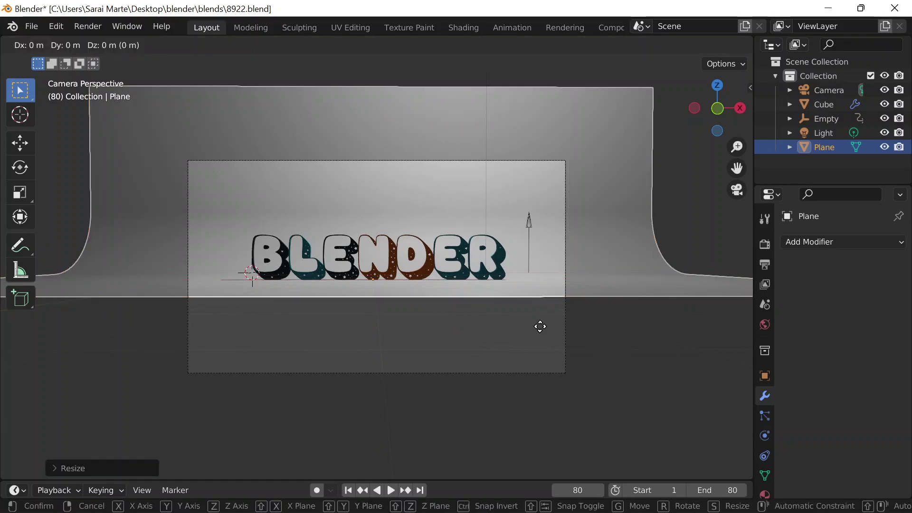
right_click(540, 327)
Return to the camera view and centre the whole camera frame in the viewport
middle_click_drag(540, 191, 541, 227, "shift")
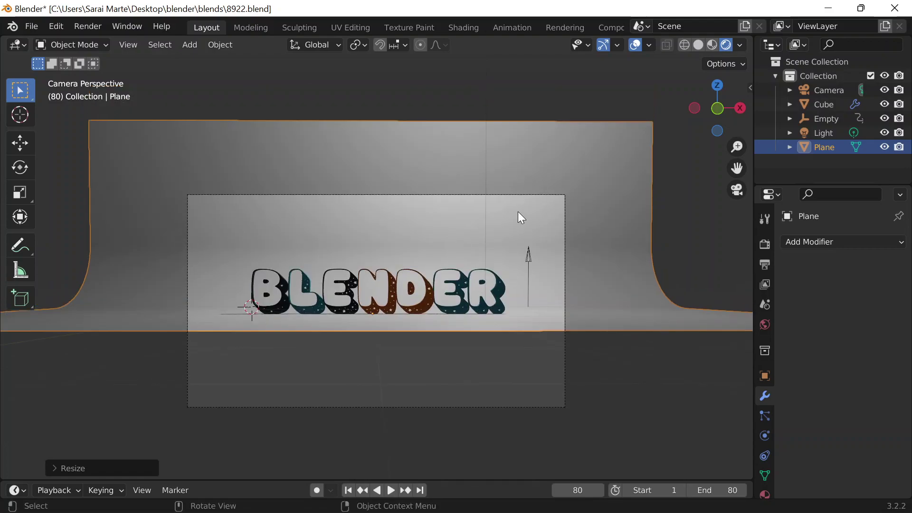
key("KP_0")
key("KP_0")
middle_click_drag(515, 212, 516, 252)
key("KP_0")
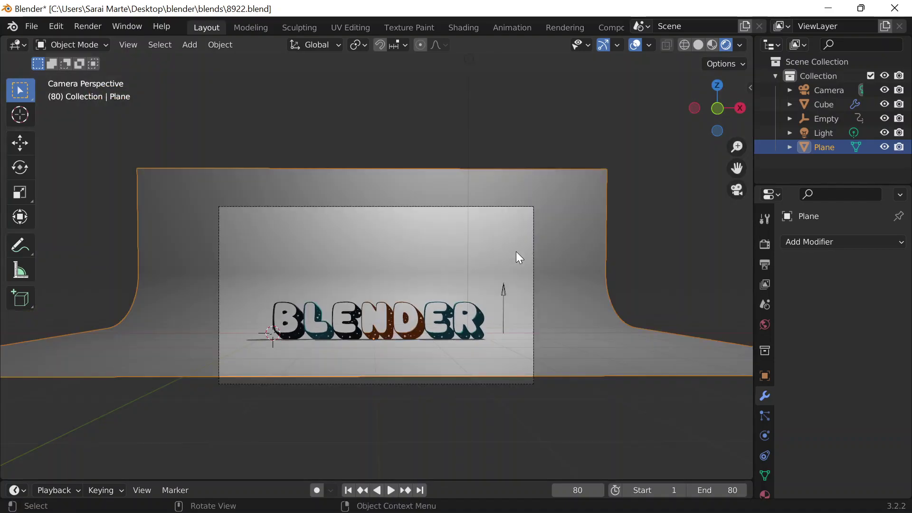
key("KP_0")
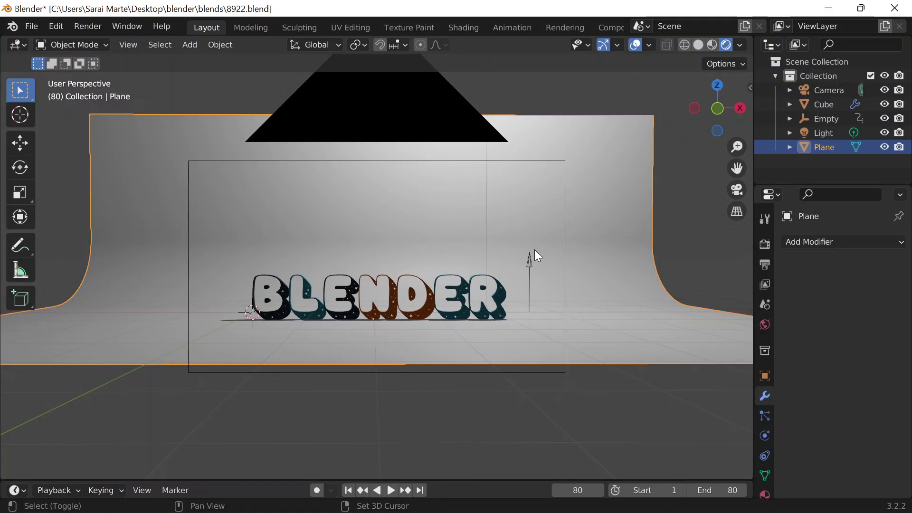
middle_click_drag(535, 249, 536, 257, "shift")
key("KP_0")
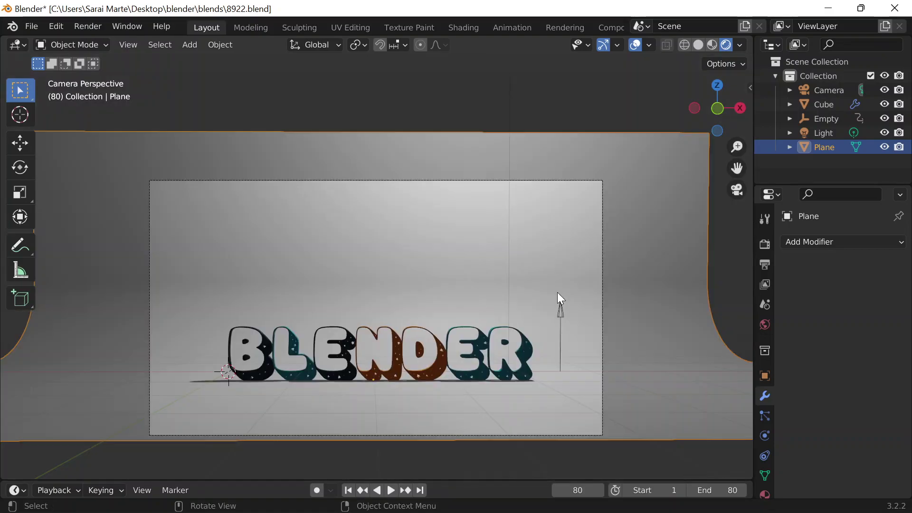
scroll(565, 312, "up", 1)
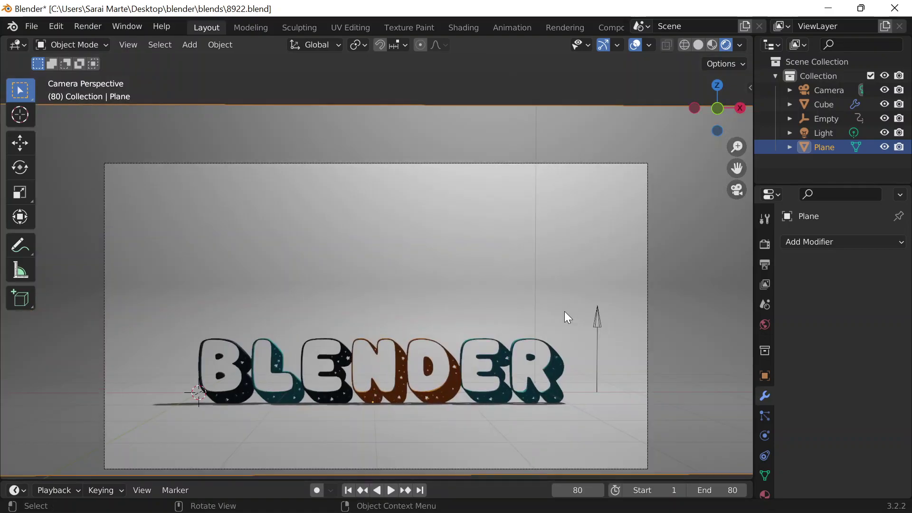
key("KP_0")
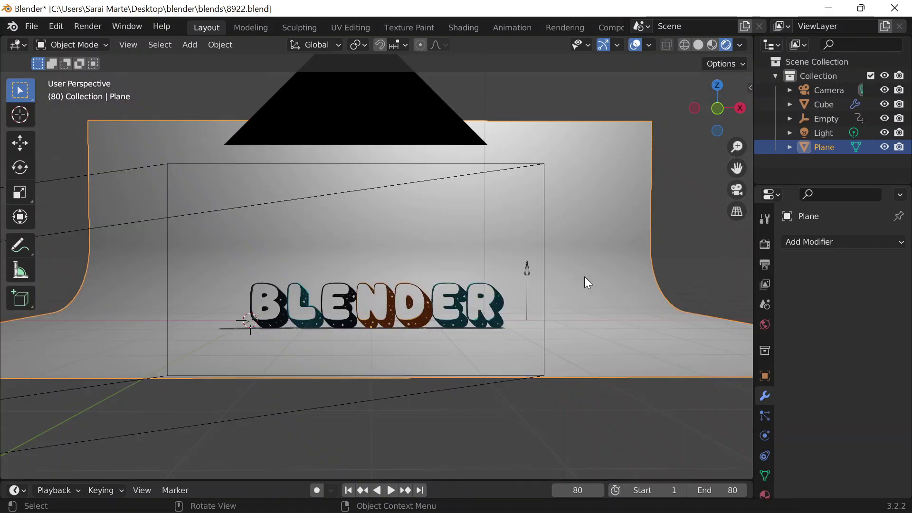
key("KP_0")
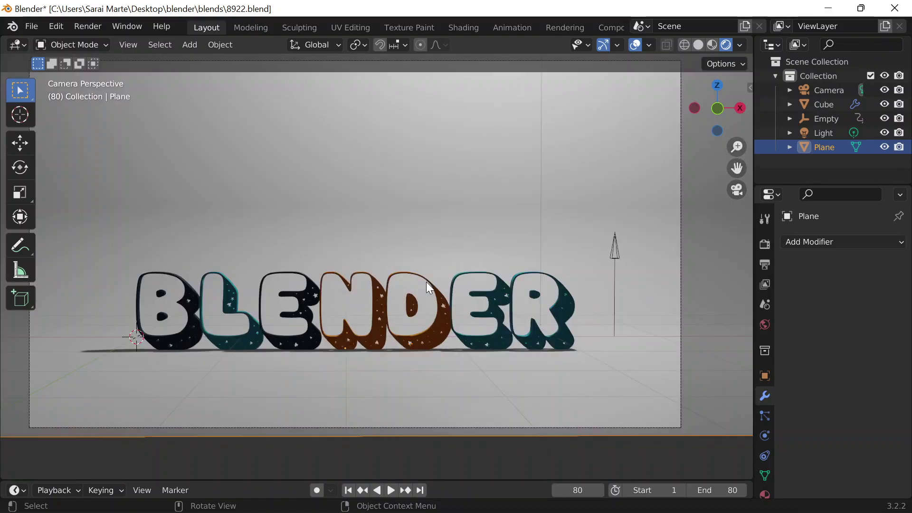
middle_click_drag(400, 307, 452, 318, "shift")
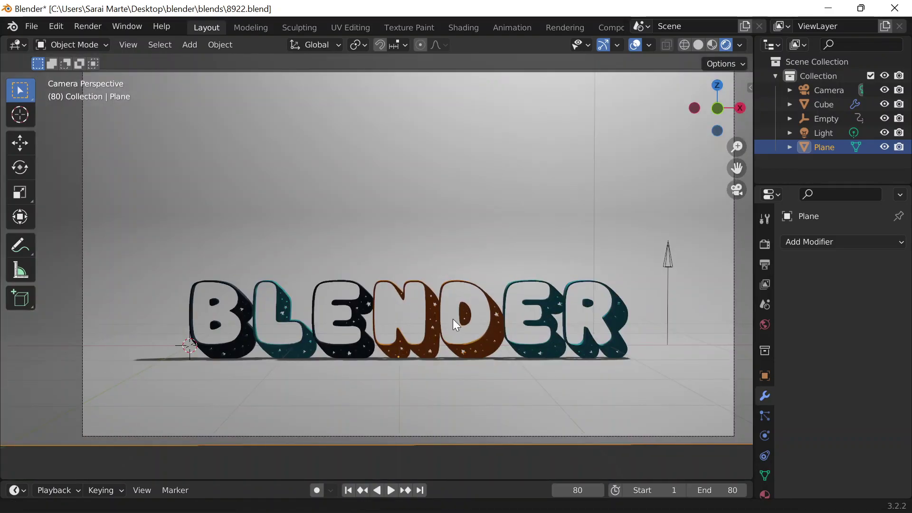
scroll(452, 319, "down", 2)
Create Material.001 for the backdrop with a pale green base colour
scroll(765, 468, "down", 2)
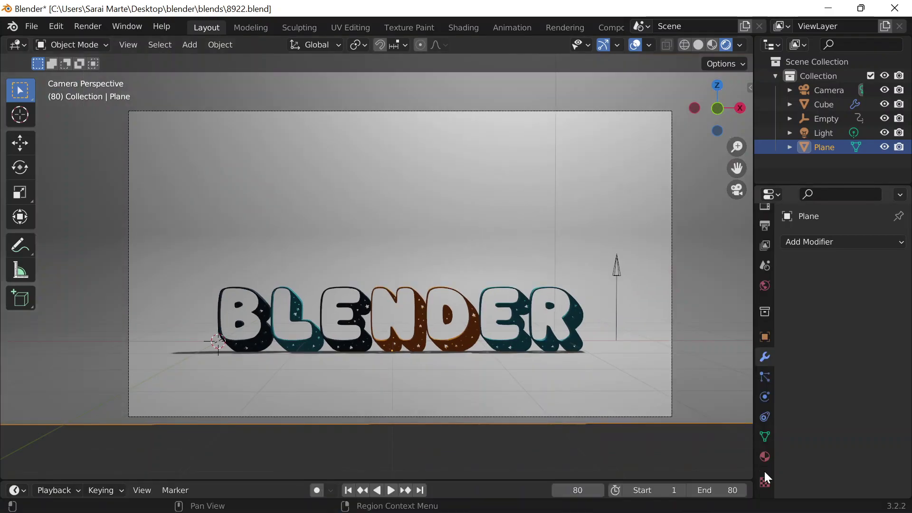
left_click(764, 455)
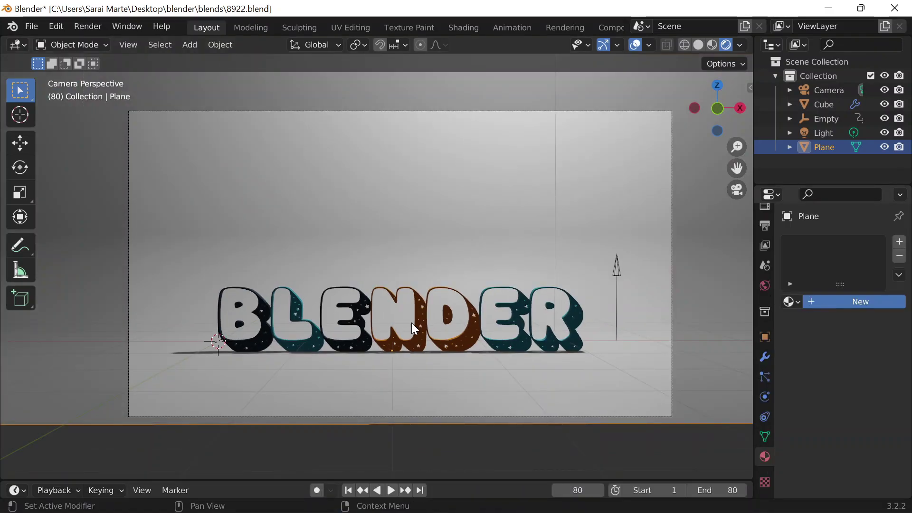
left_click(841, 308)
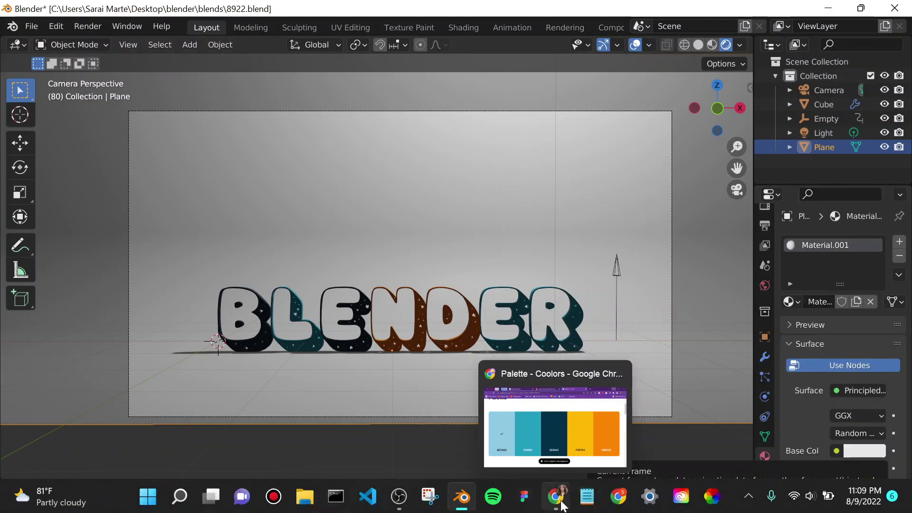
left_click(556, 497)
left_click(399, 497)
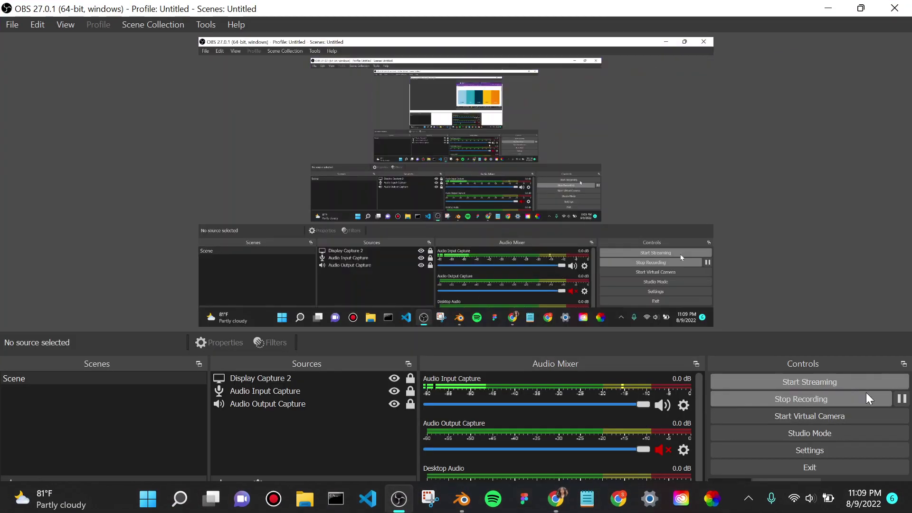
left_click(902, 399)
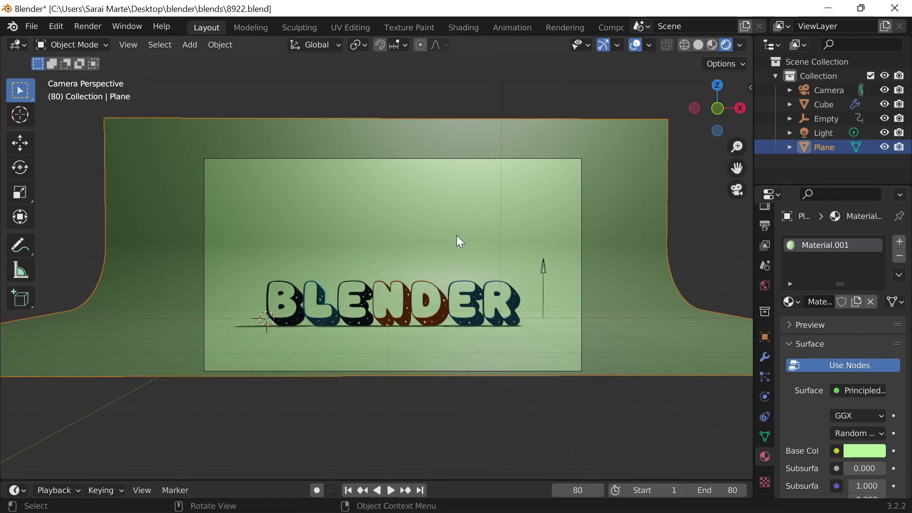
middle_click_drag(457, 236, 457, 238)
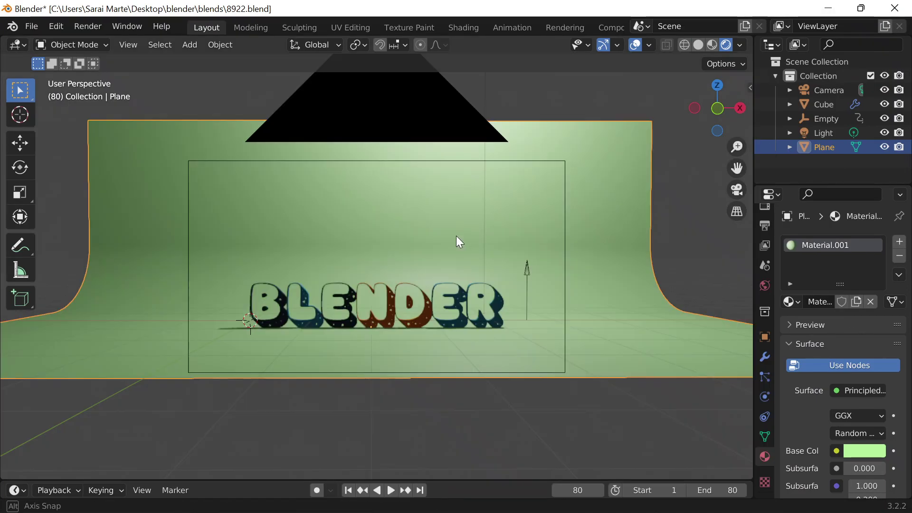
middle_click_drag(457, 200, 472, 261)
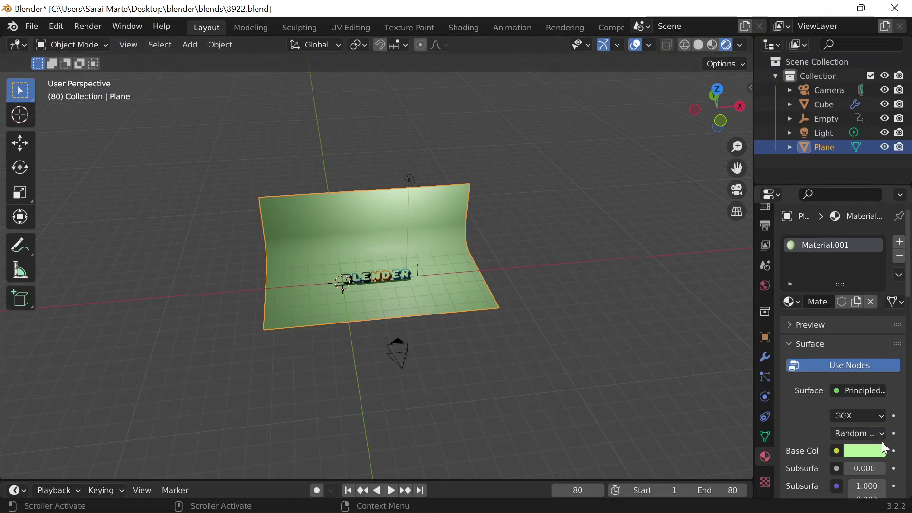
Select the light, change it to a Sun, and set its strength to 3
left_click(863, 454)
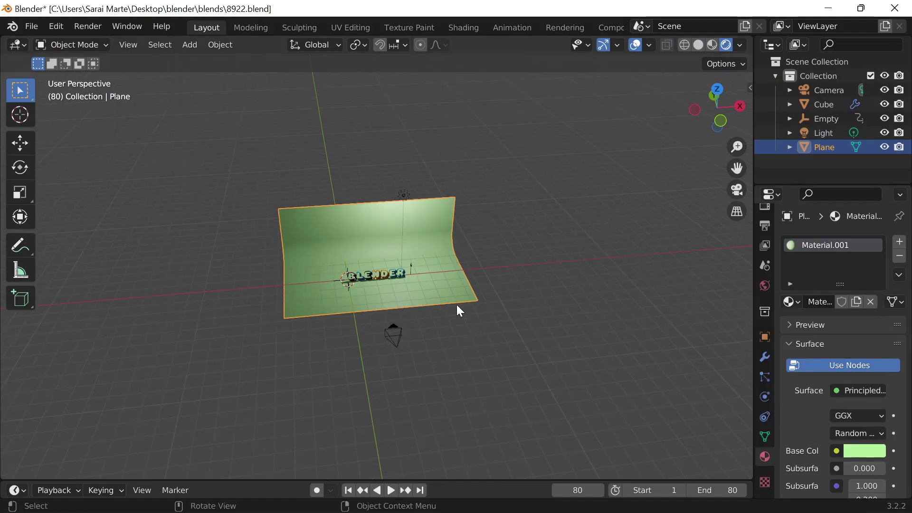
left_click(409, 181)
middle_click_drag(421, 352, 475, 321)
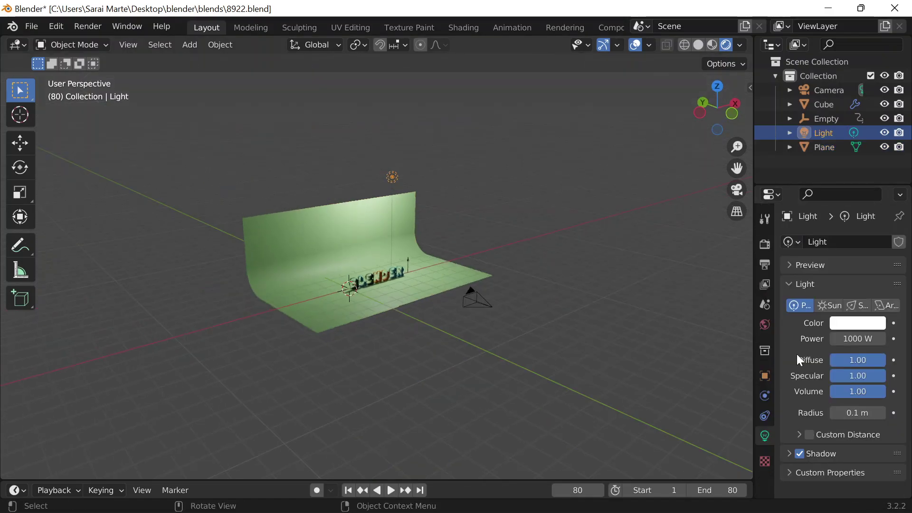
scroll(712, 336, "up", 4)
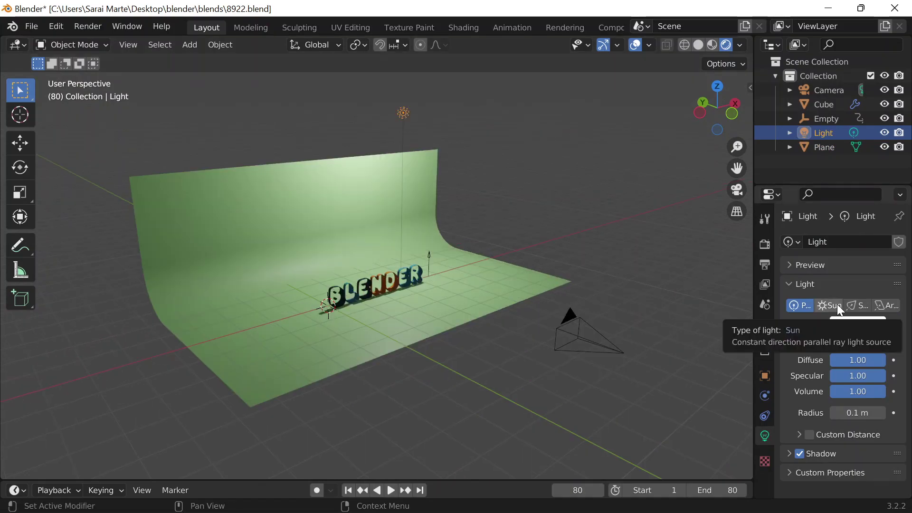
left_click(831, 306)
left_click(856, 339)
type("3")
key("Return")
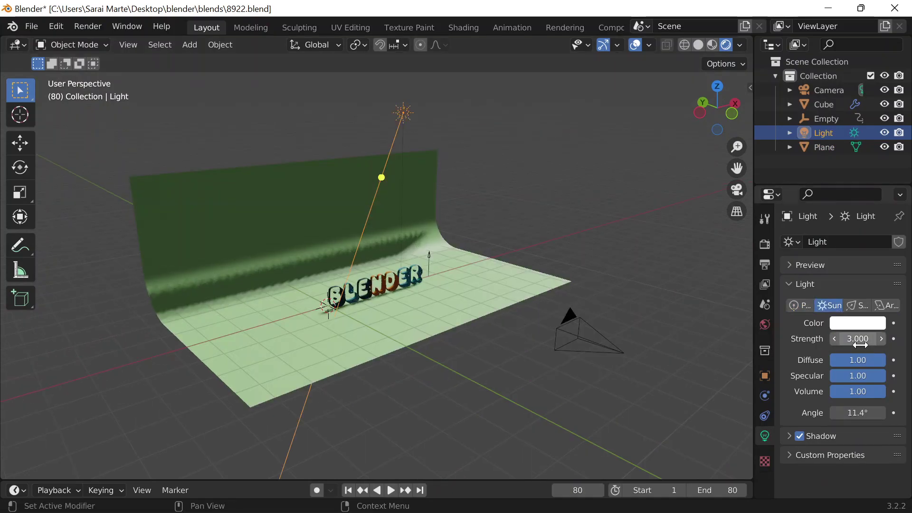
Move the sun along Y and rotate it 32.74° to recast the letters' shadows
key("g")
key("y")
left_click(646, 440)
key("r")
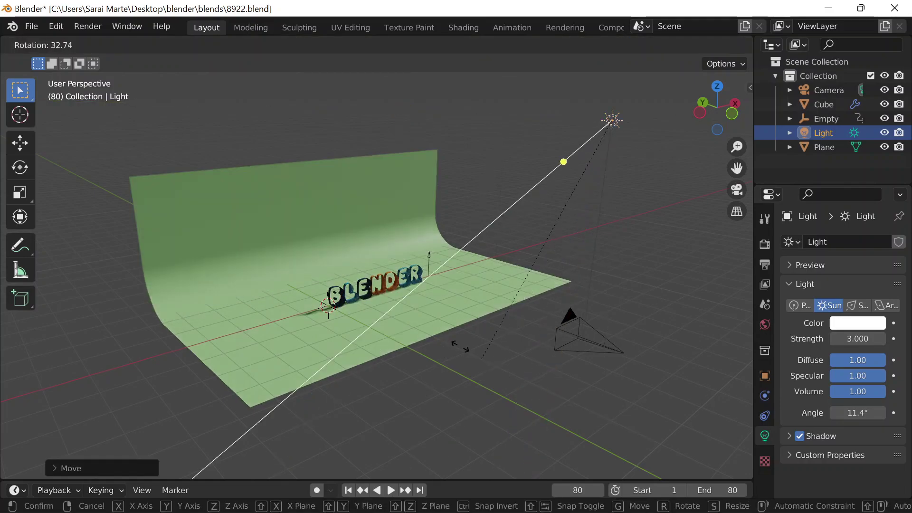
left_click(464, 335)
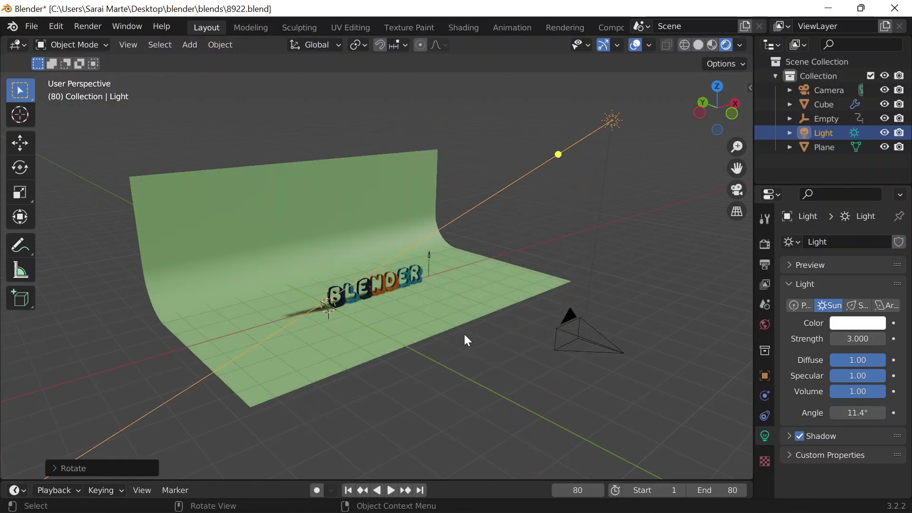
middle_click_drag(475, 320, 446, 310)
key("KP_0")
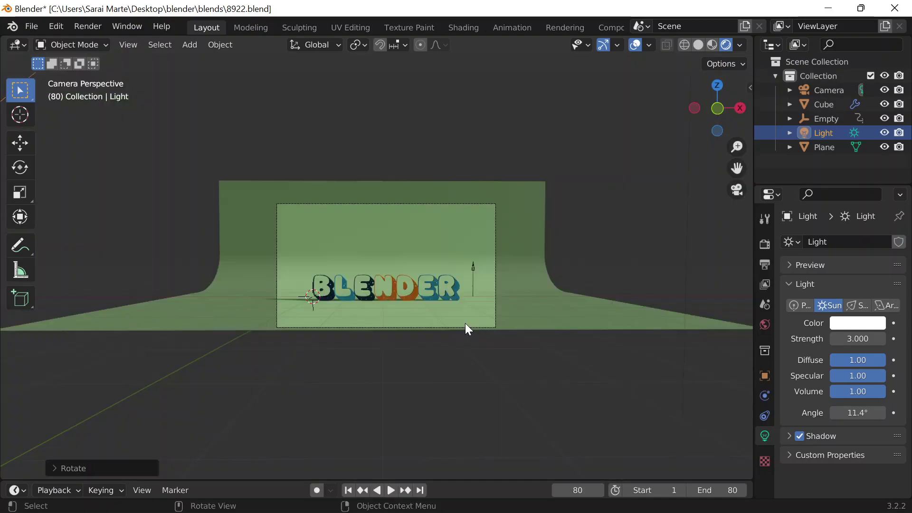
scroll(472, 333, "down", 3)
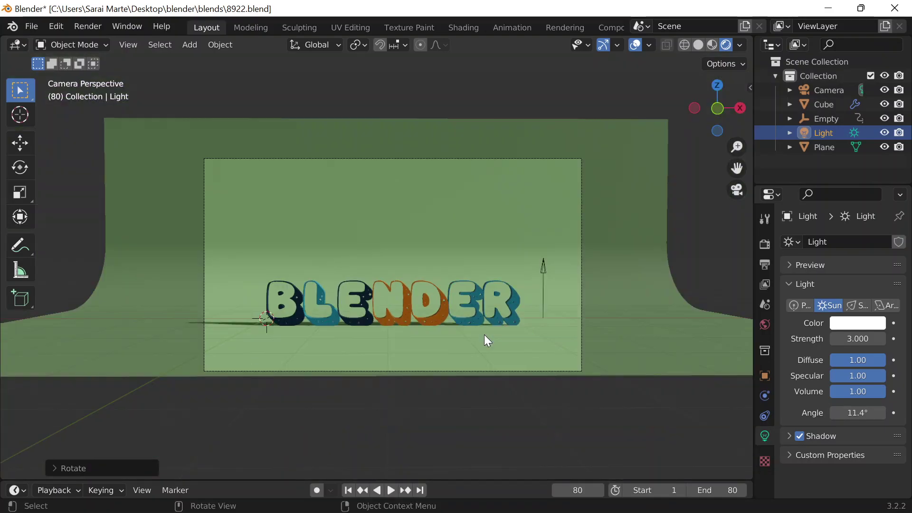
Bring the OBS recorder window up over the scene
mouse_move(408, 501)
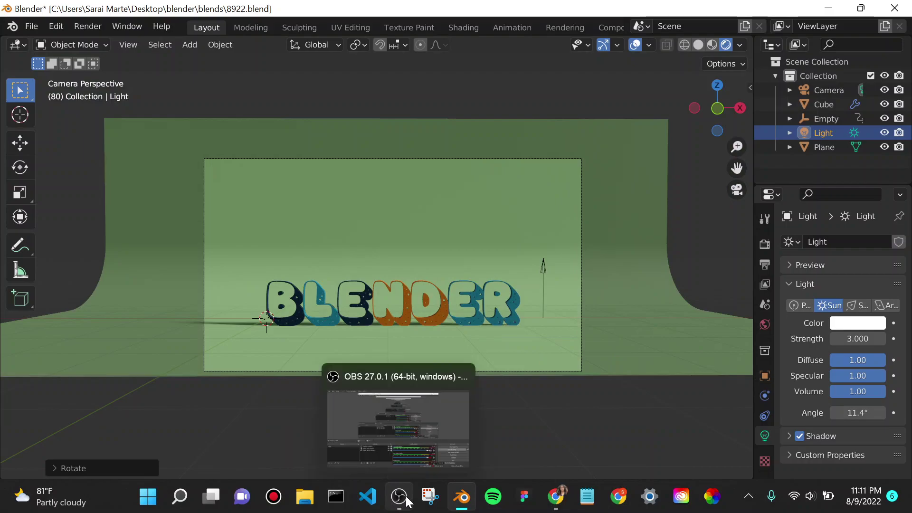
left_click(399, 428)
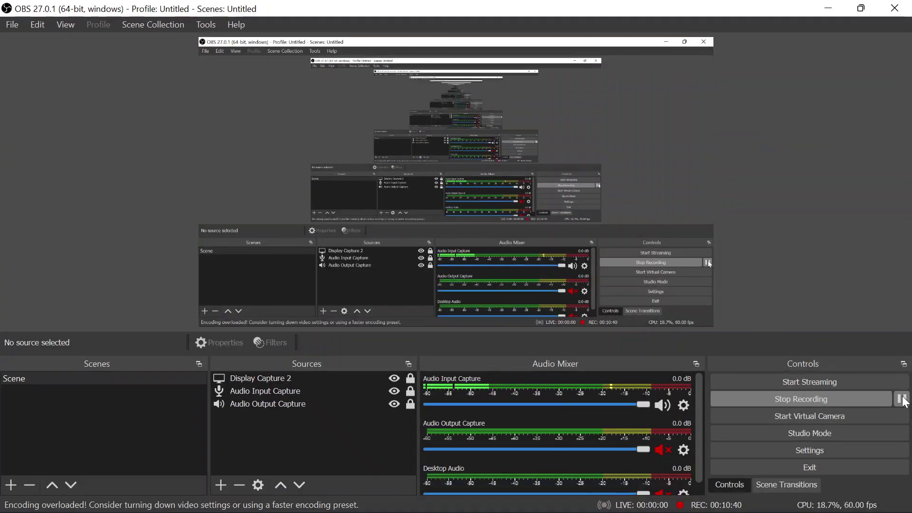
left_click(828, 8)
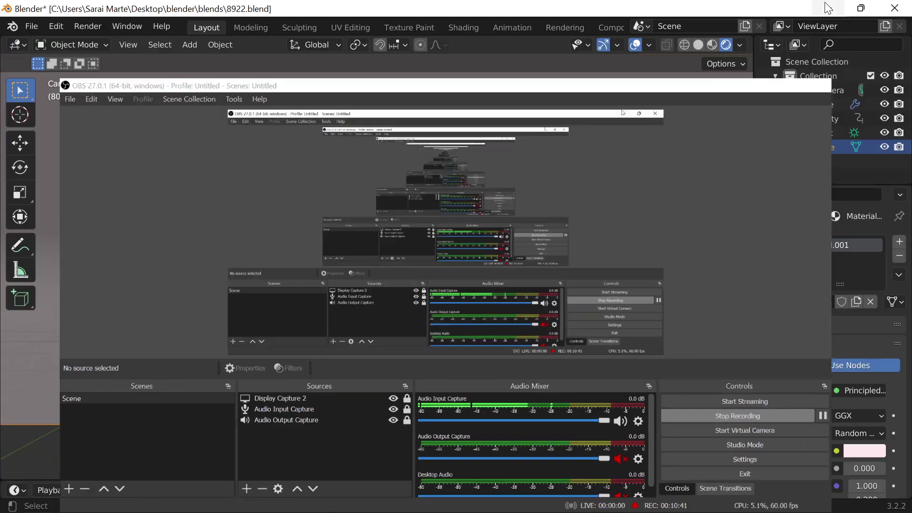
Set the Plane material's Base Color to hex FFEAEE, a pale pink
left_click(861, 453)
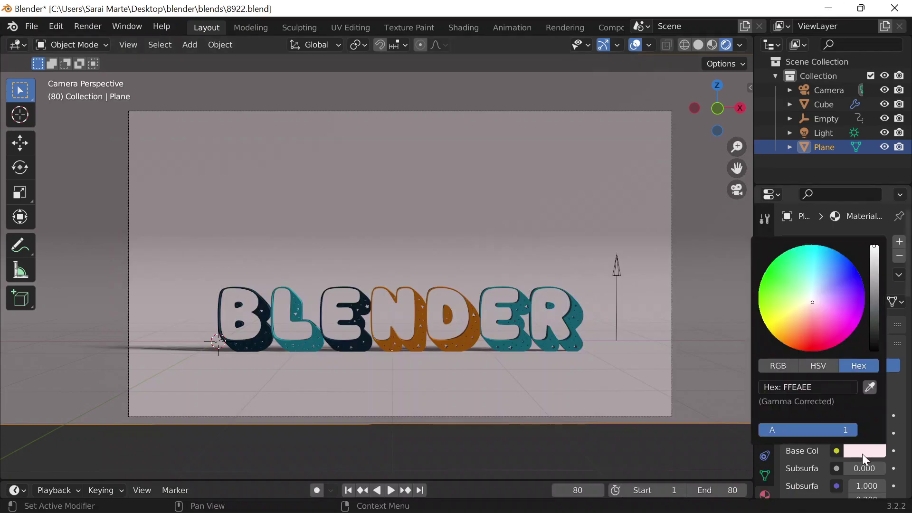
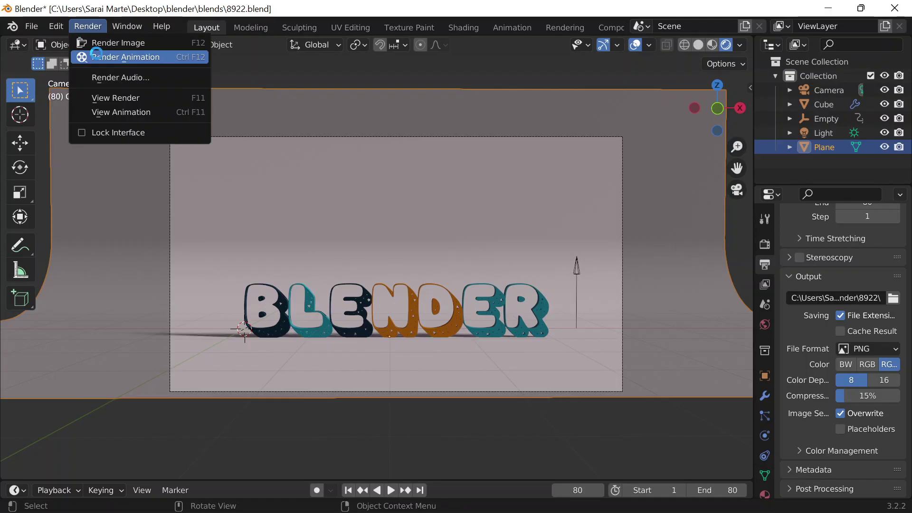
Render the animation as 80 PNG frames into 8922, check them, then return to Blender
left_click(97, 55)
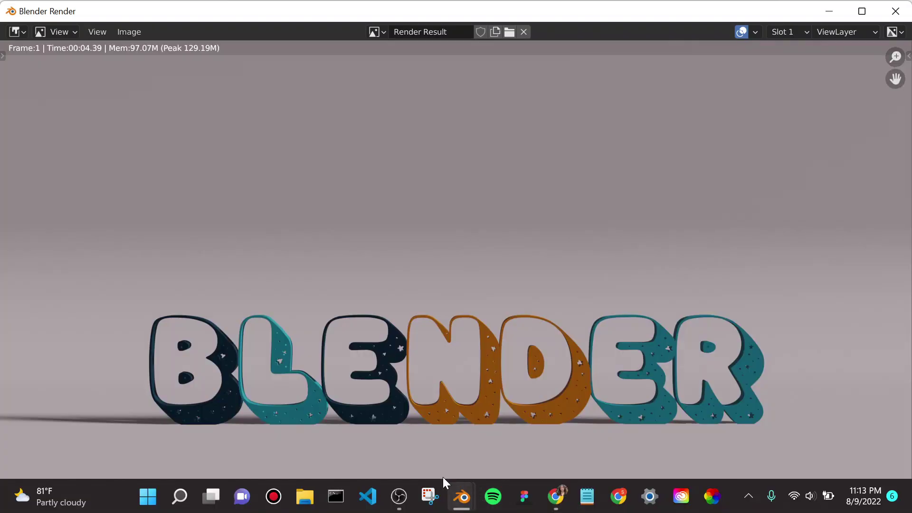
left_click(400, 497)
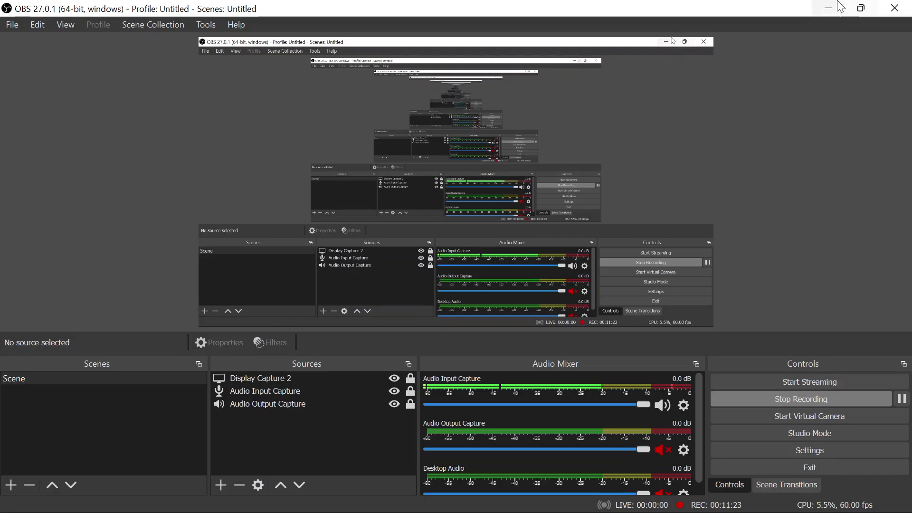
left_click(837, 7)
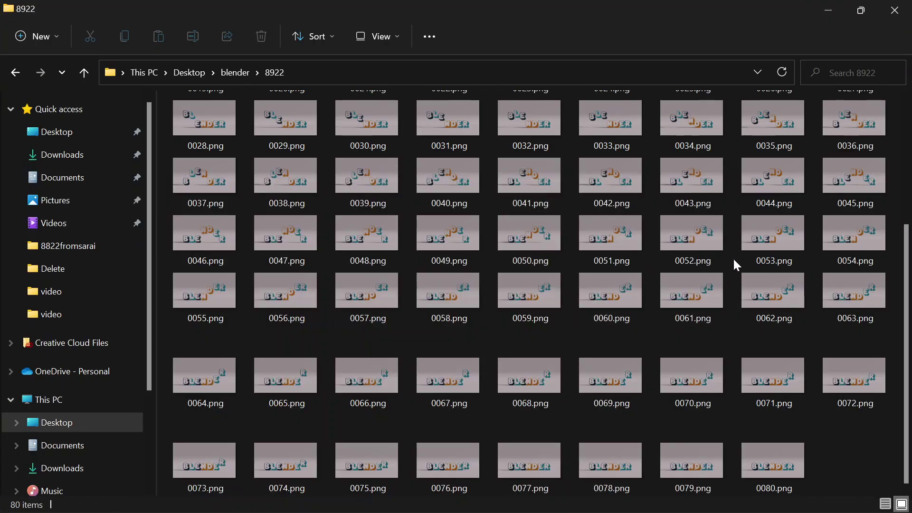
left_click(885, 14)
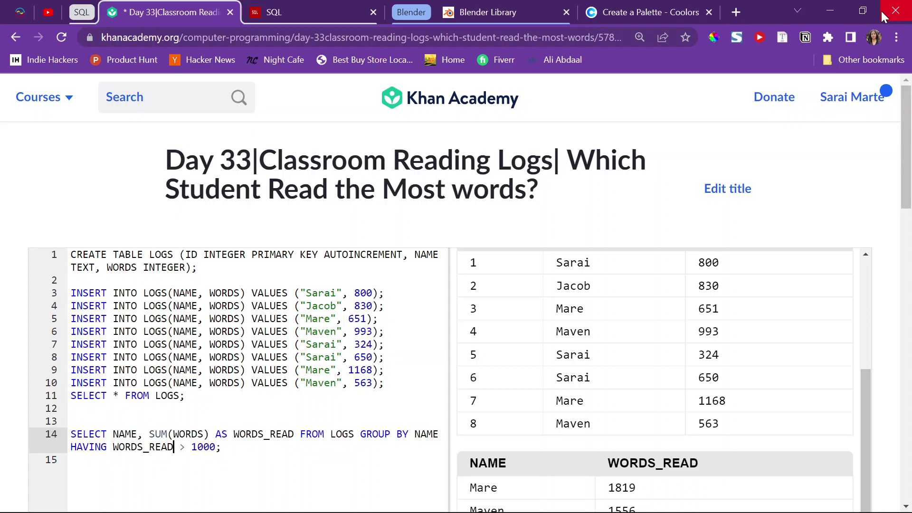
left_click(823, 7)
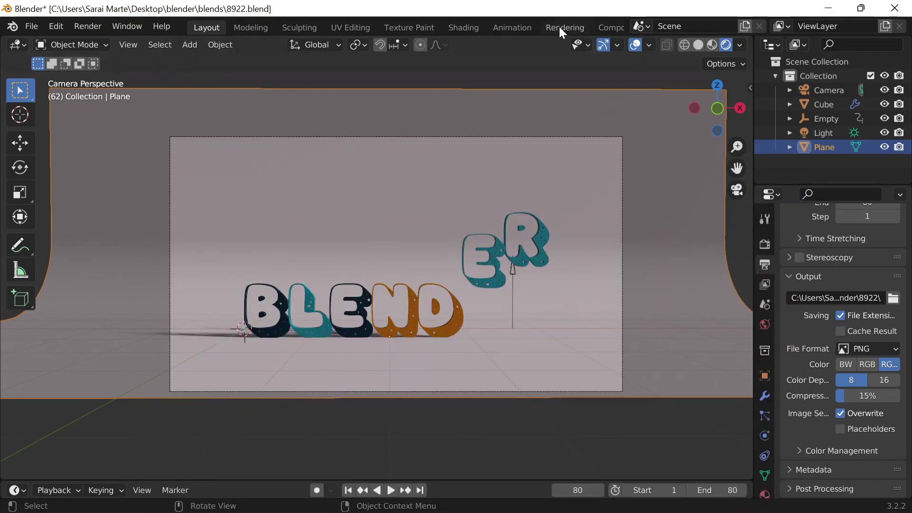
Add a Video Editing workspace and put the playhead back at frame 1
scroll(563, 27, "down", 5)
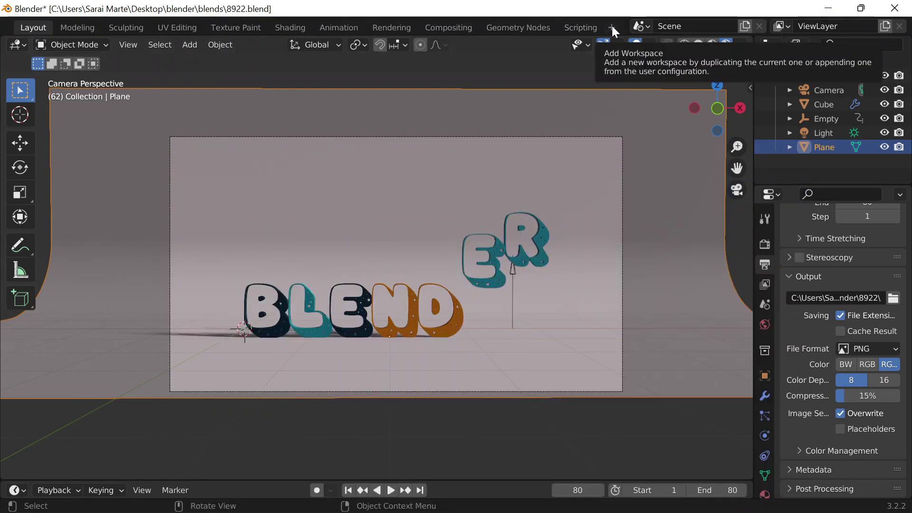
left_click(612, 26)
mouse_move(583, 110)
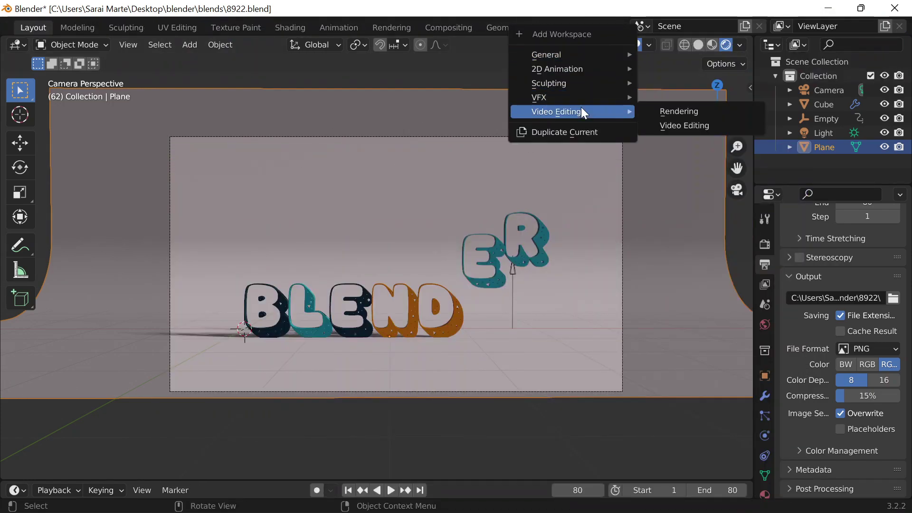
left_click(679, 126)
scroll(612, 29, "down", 2)
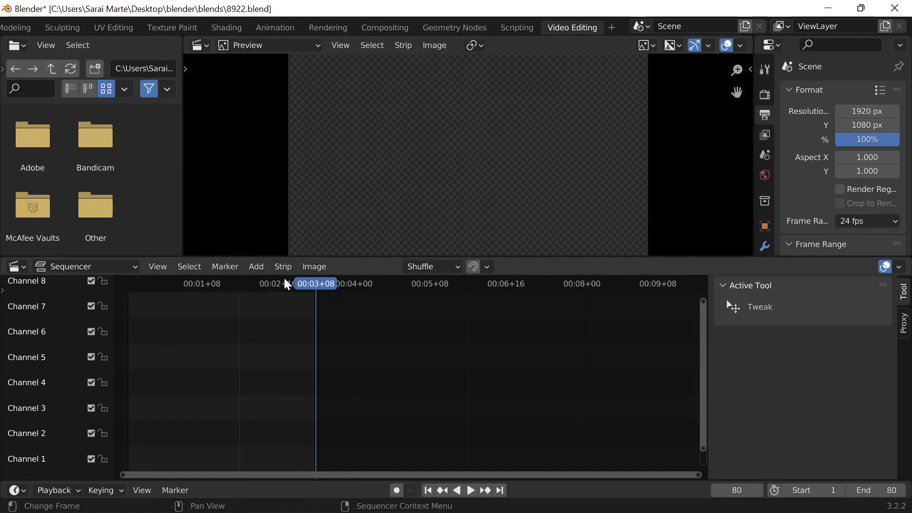
key("shift+ctrl+space")
key("shift+Left")
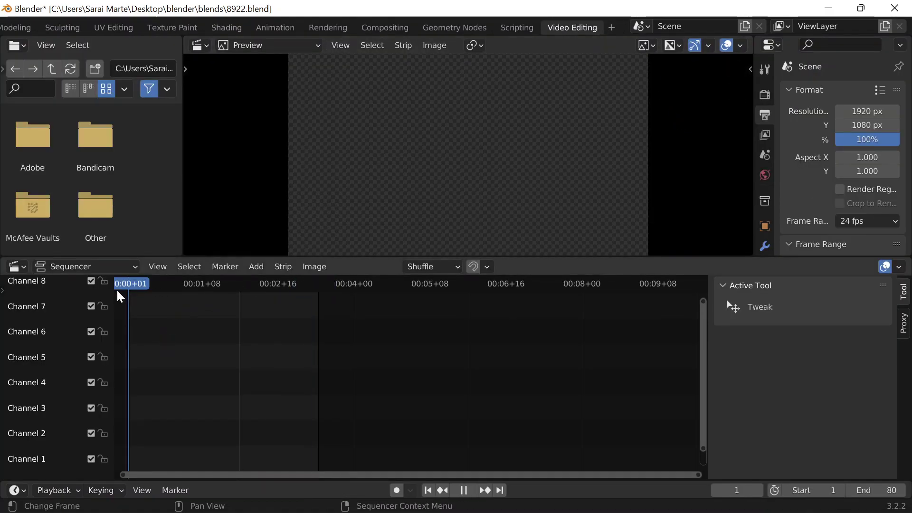
Add an Image/Sequence strip, browsing to the Desktop\blender\8922 folder
left_click(253, 269)
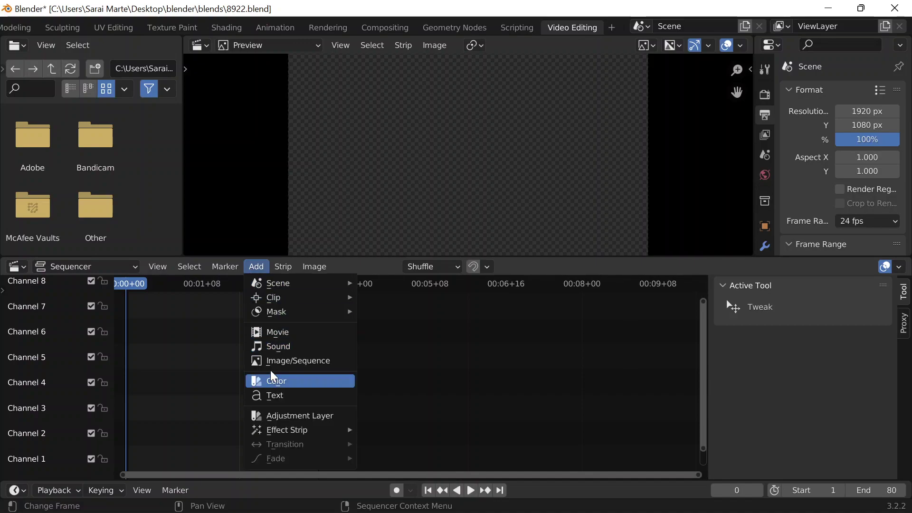
left_click(285, 360)
left_click(161, 174)
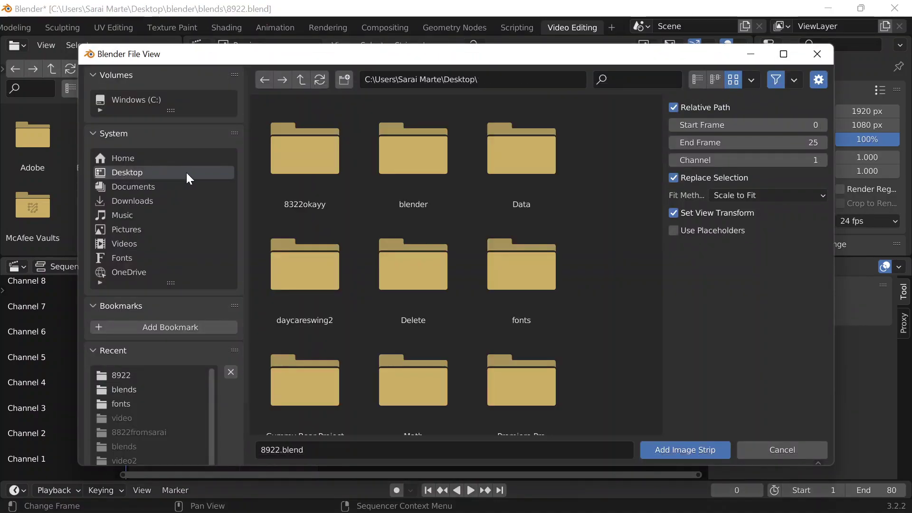
scroll(376, 228, "down", 3)
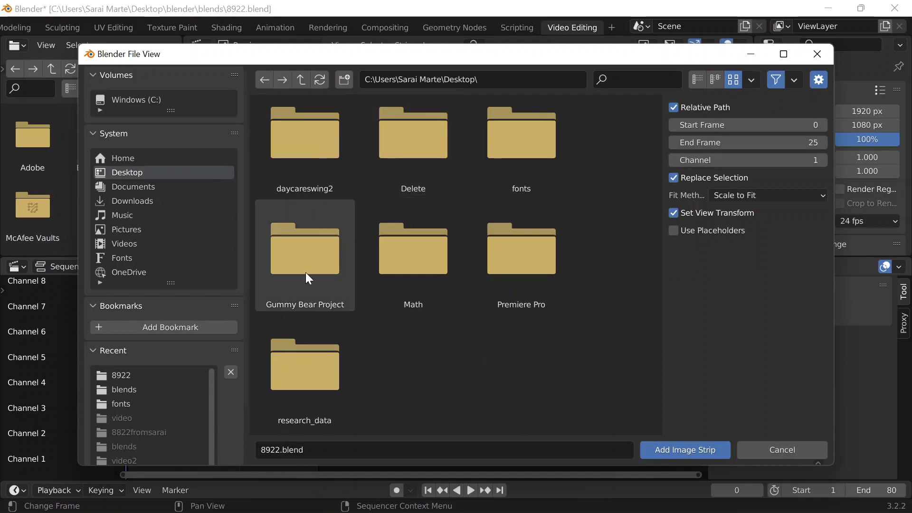
scroll(367, 218, "up", 3)
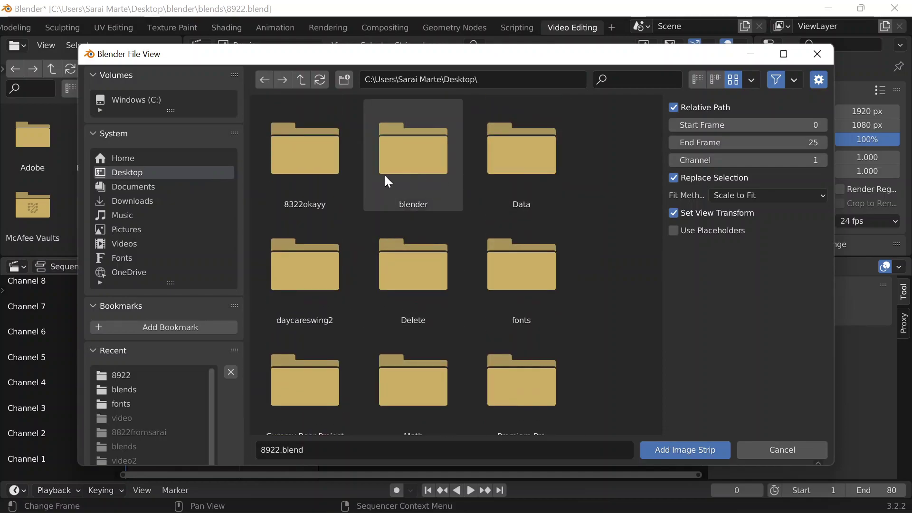
double_click(379, 176)
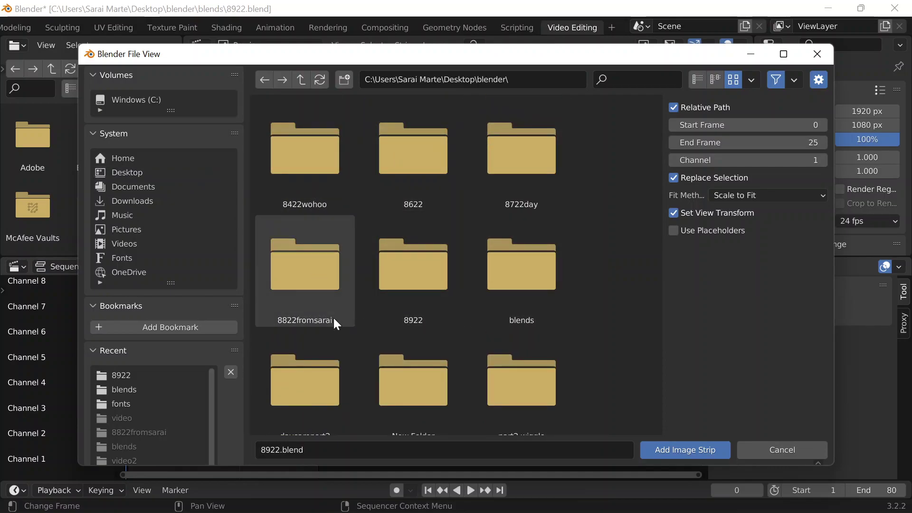
scroll(350, 288, "down", 1)
double_click(409, 212)
Select frames 0001.png through 0080.png and add them as the image strip
left_click(351, 172)
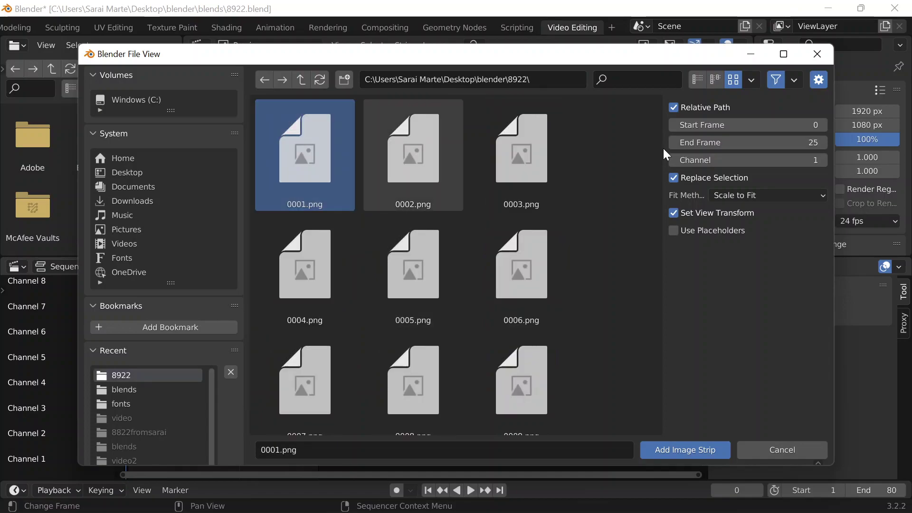
scroll(656, 250, "down", 2)
left_click_drag(655, 247, 664, 412)
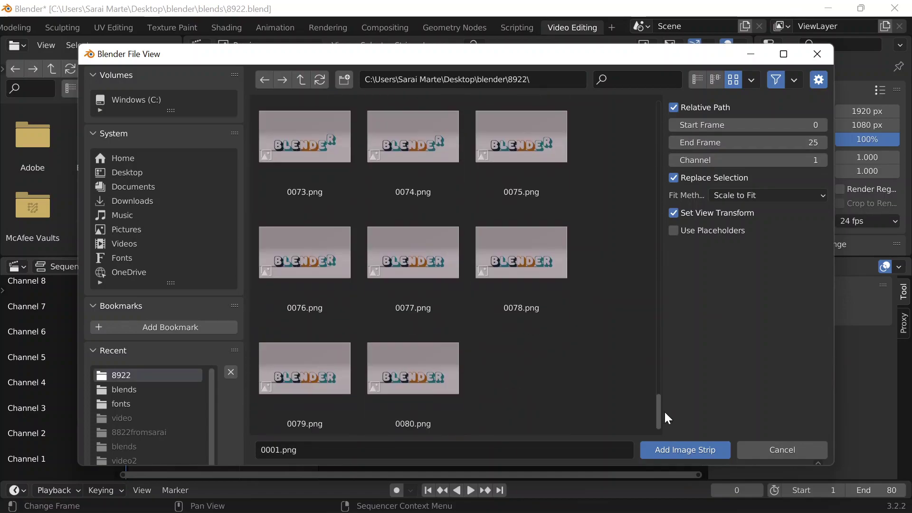
left_click(409, 374, "shift")
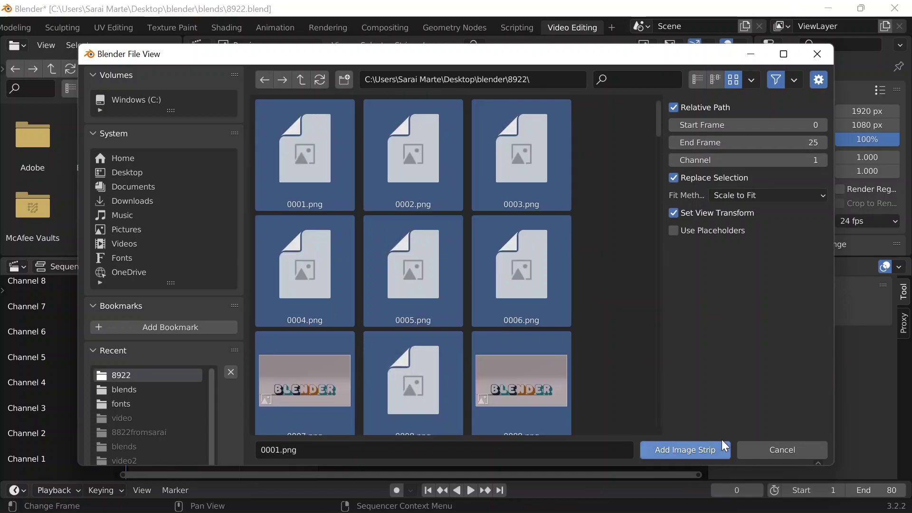
left_click(688, 452)
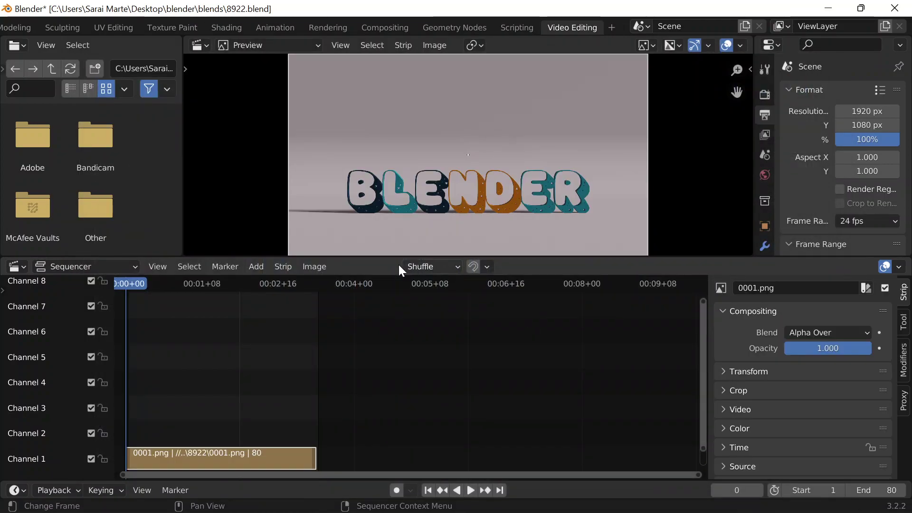
Preview the sequence, then set the render output path to a new VIDEO folder
key("space")
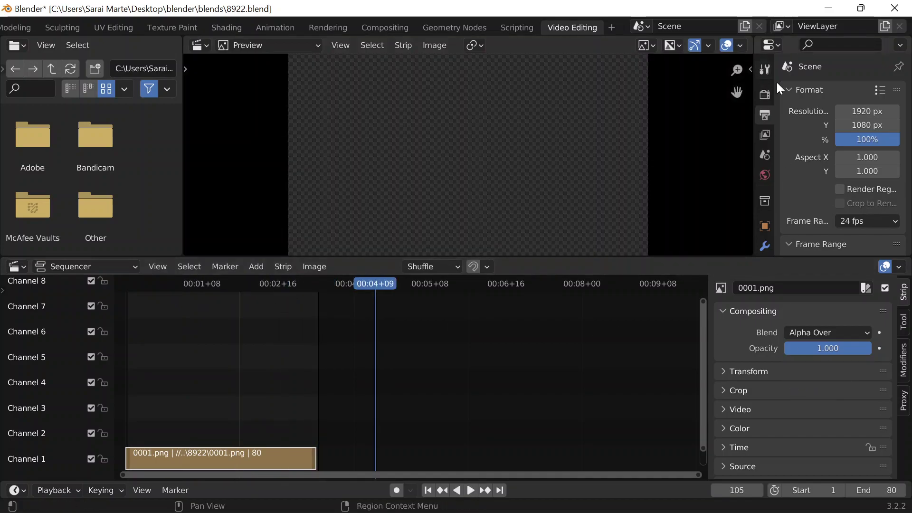
scroll(823, 137, "down", 10)
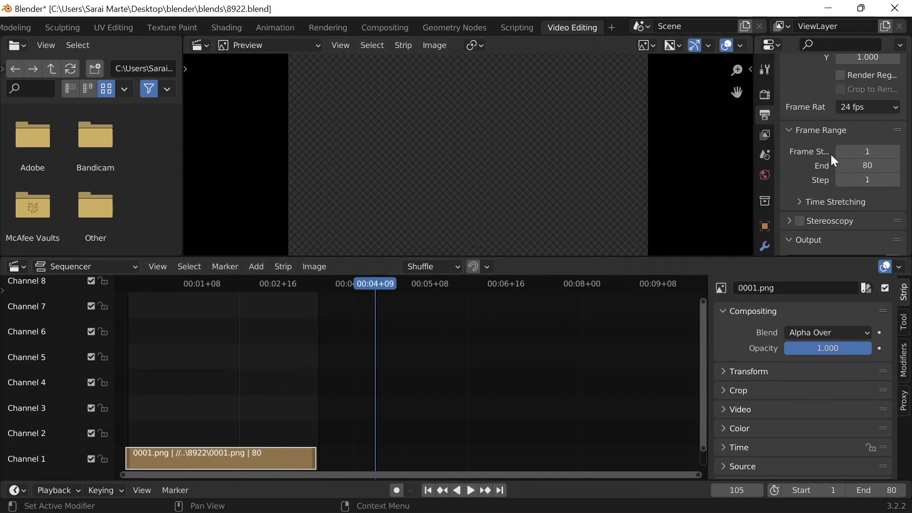
scroll(833, 153, "down", 2)
left_click(888, 166)
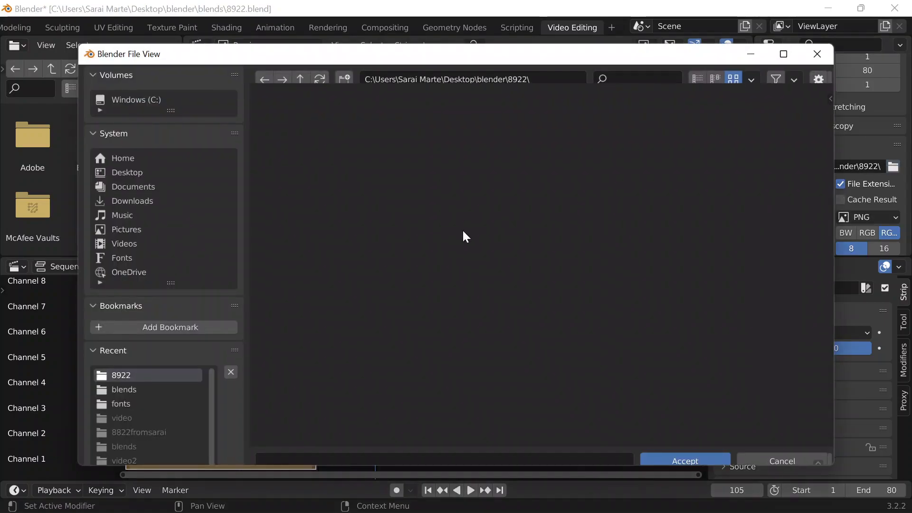
left_click(344, 79)
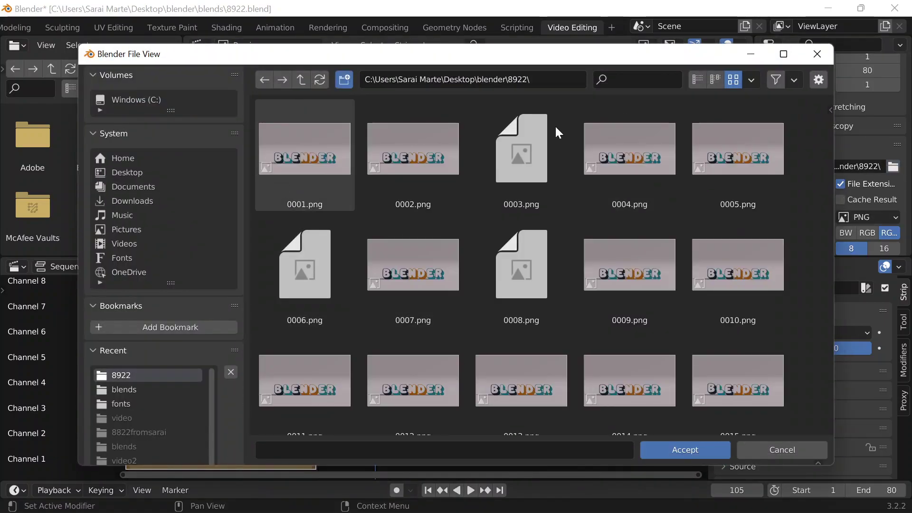
type("ViDEO")
key("Return")
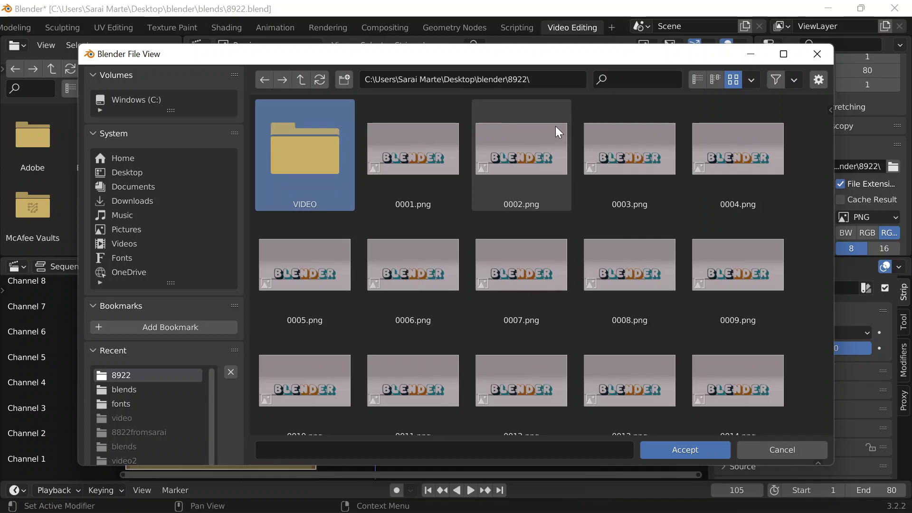
double_click(305, 161)
left_click(701, 447)
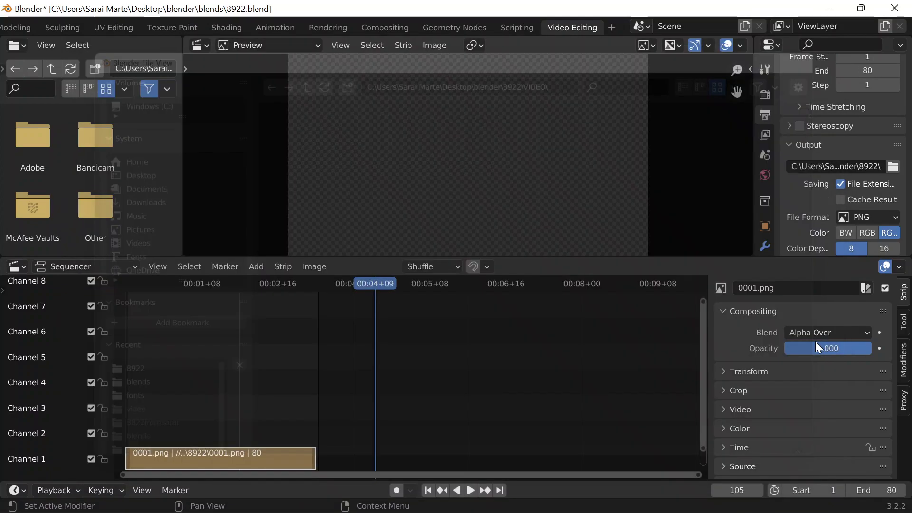
Set output to FFmpeg Video, MPEG-4 container, High Quality, and save 8922.blend
left_click(860, 217)
left_click(855, 289)
scroll(845, 214, "down", 3)
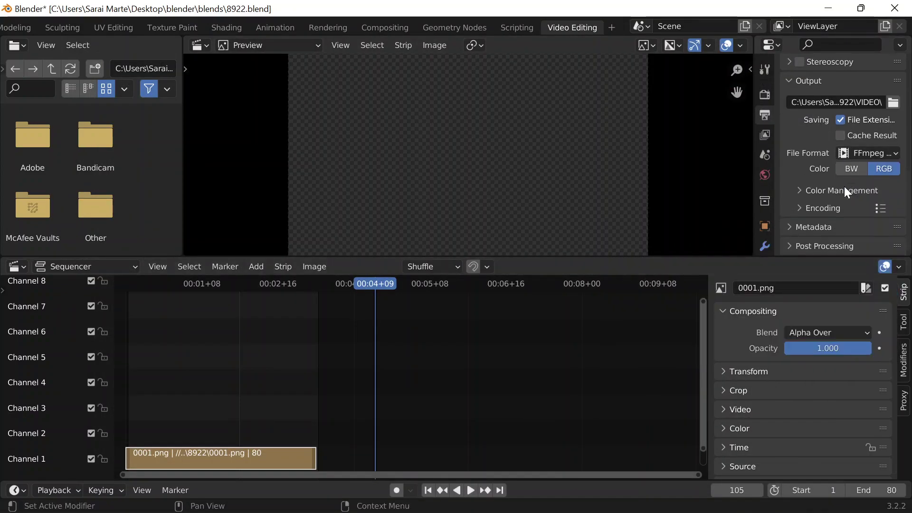
left_click(821, 210)
scroll(825, 204, "down", 3)
left_click(870, 153)
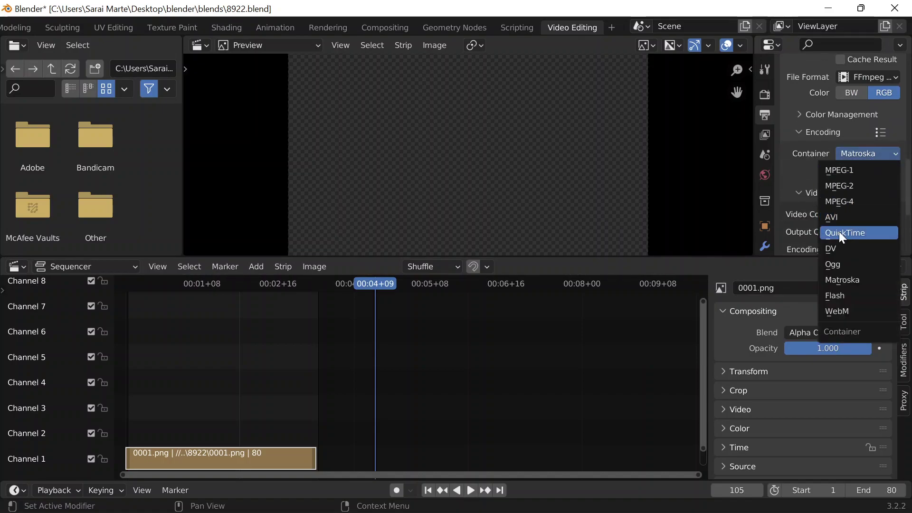
left_click(839, 200)
scroll(832, 194, "down", 2)
left_click(867, 193)
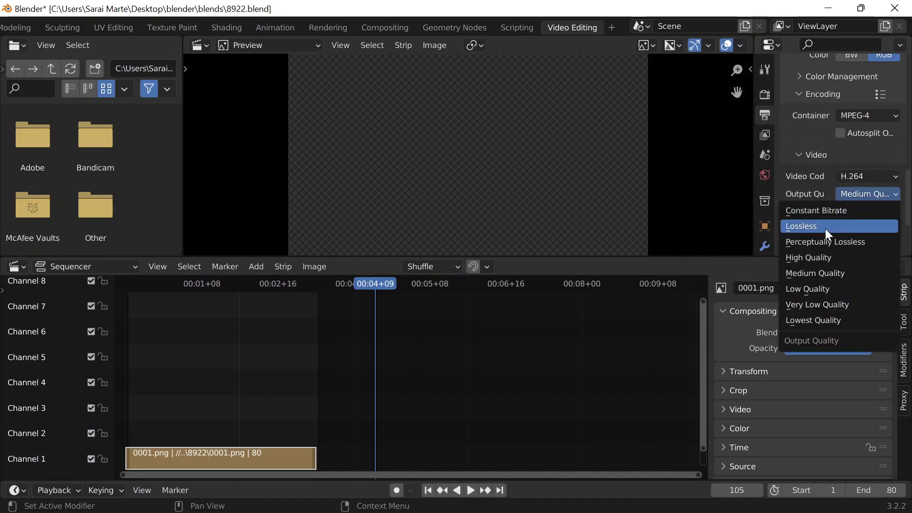
left_click(815, 259)
key("ctrl+s")
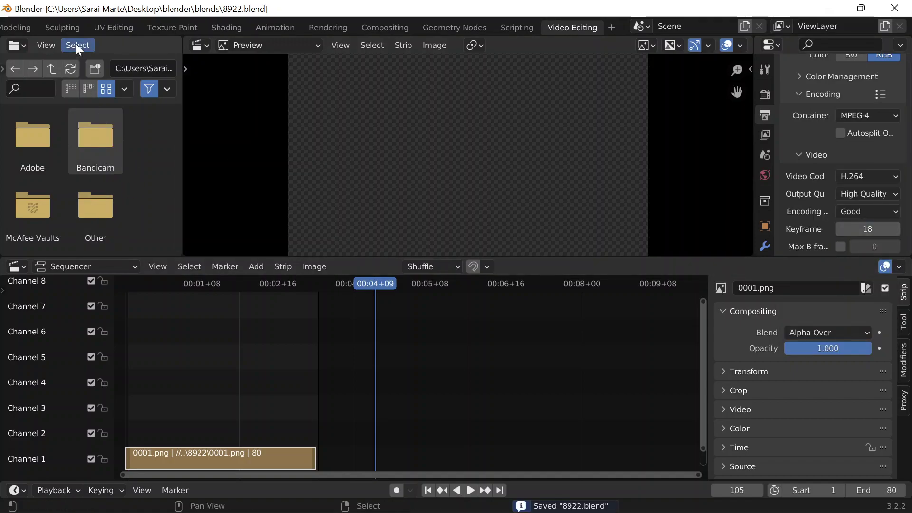
Render the animation out to a video file in the VIDEO folder
scroll(84, 24, "up", 3)
left_click(88, 25)
left_click(103, 53)
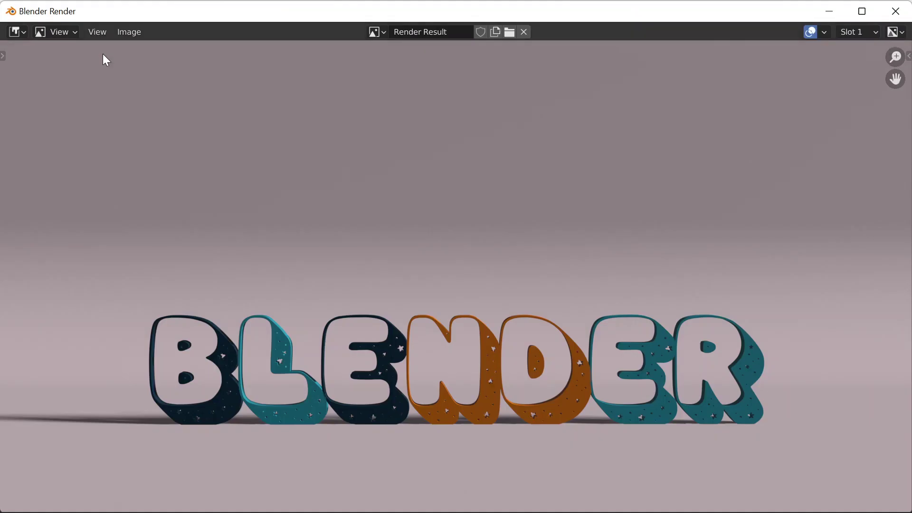
Clear the OBS and Blender windows and play 0001-0080.mp4 from the VIDEO folder
mouse_move(388, 500)
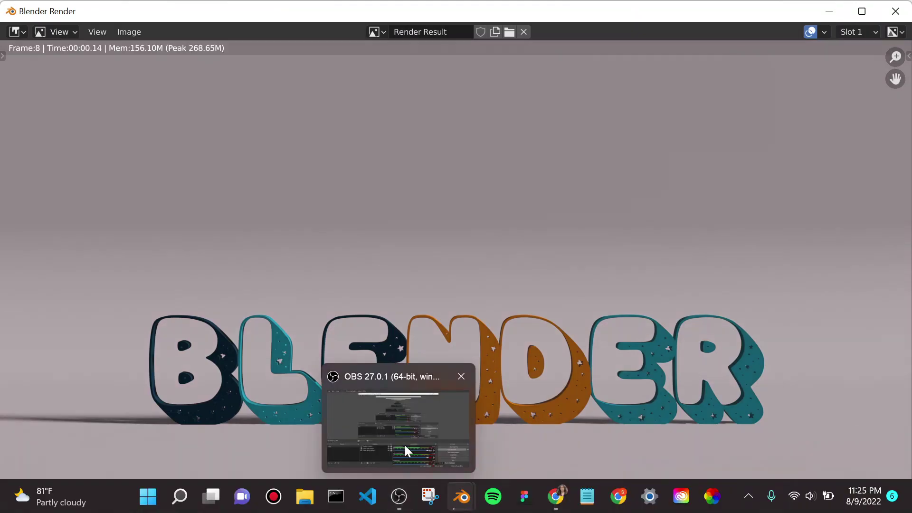
left_click(405, 444)
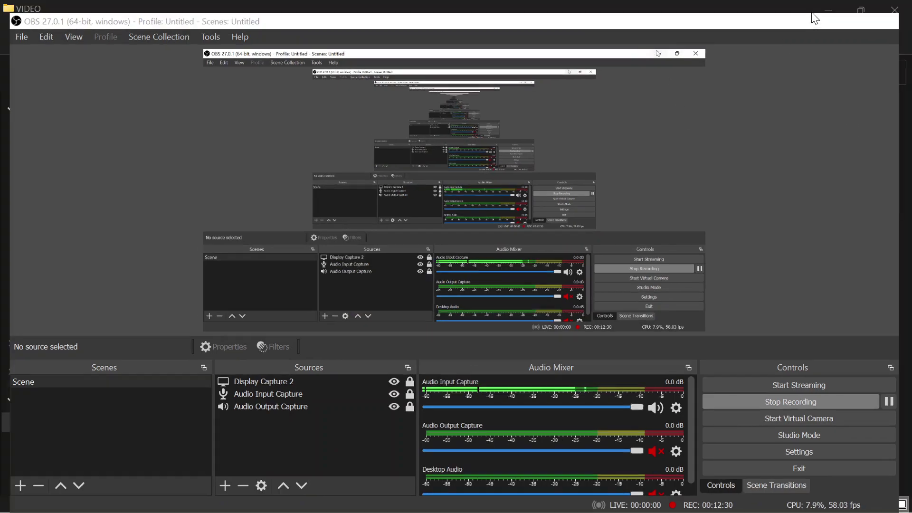
left_click(828, 8)
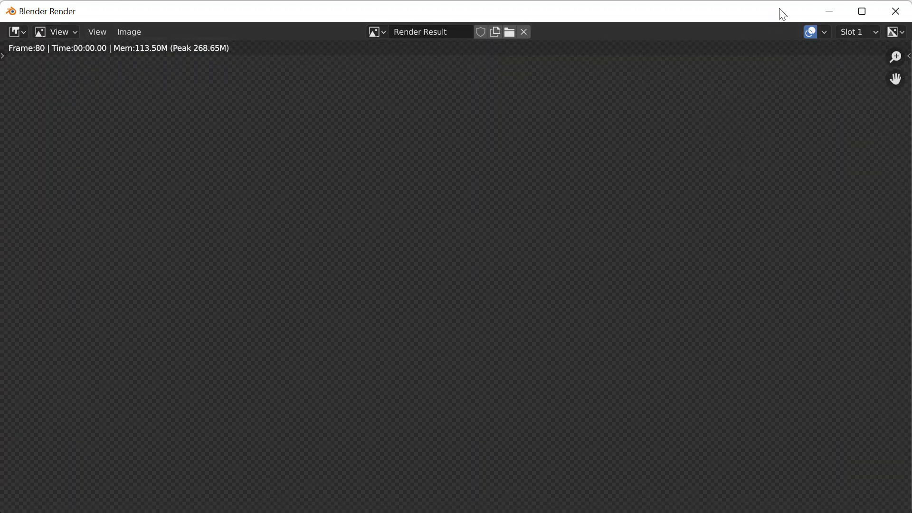
left_click(829, 10)
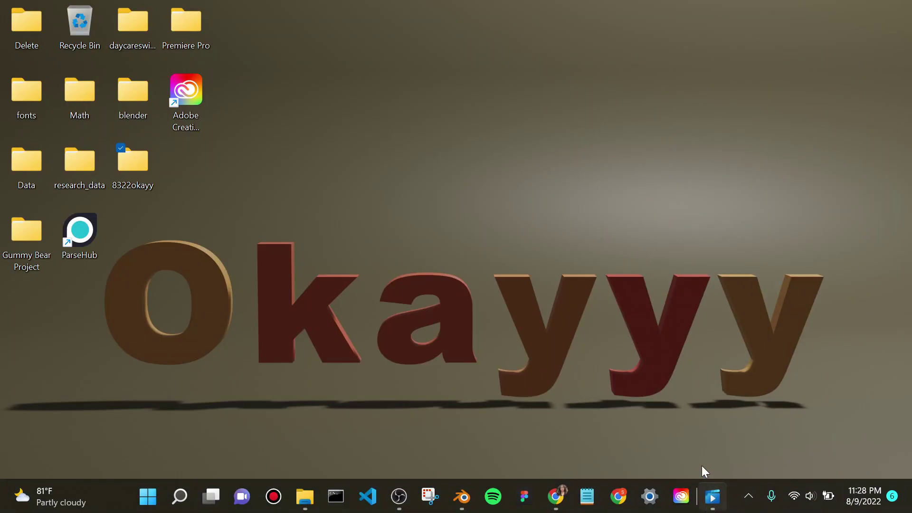
left_click(713, 496)
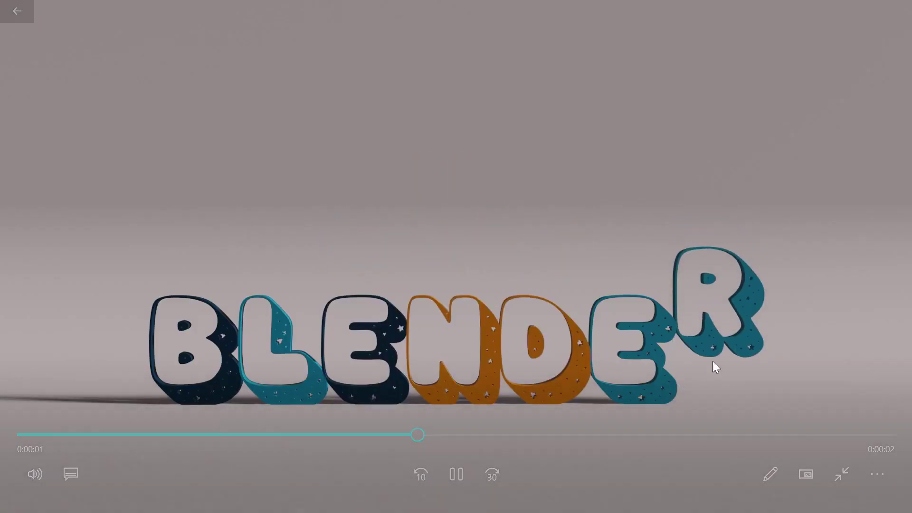